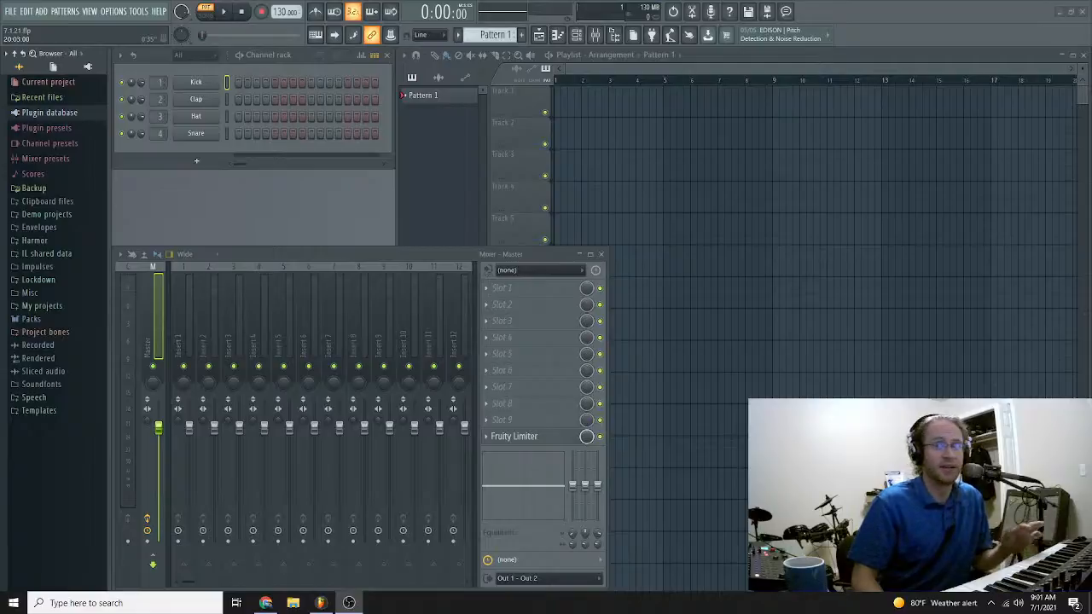
Step: Switch to Chrome, start the 30-minute Google timer, and minimize the browser to return to FL Studio
left_click(265, 603)
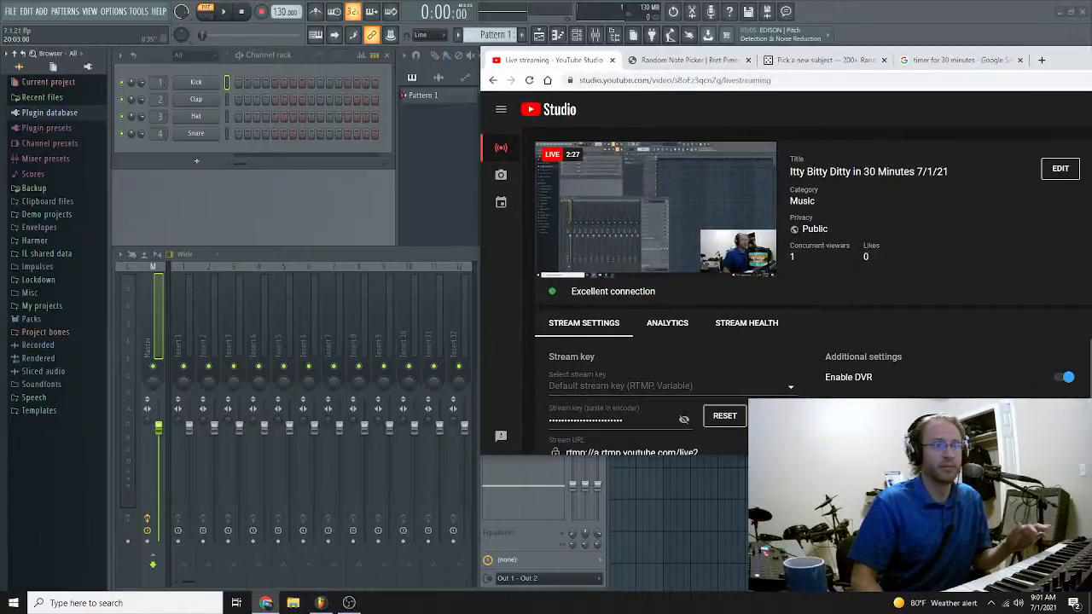
left_click_drag(1091, 45, 807, 49)
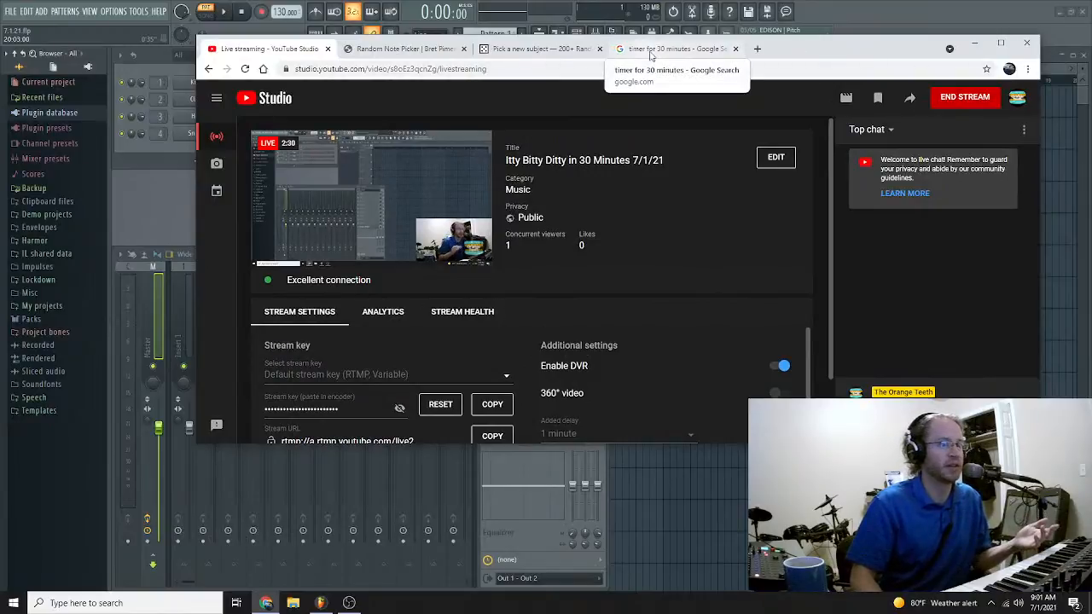
left_click(659, 53)
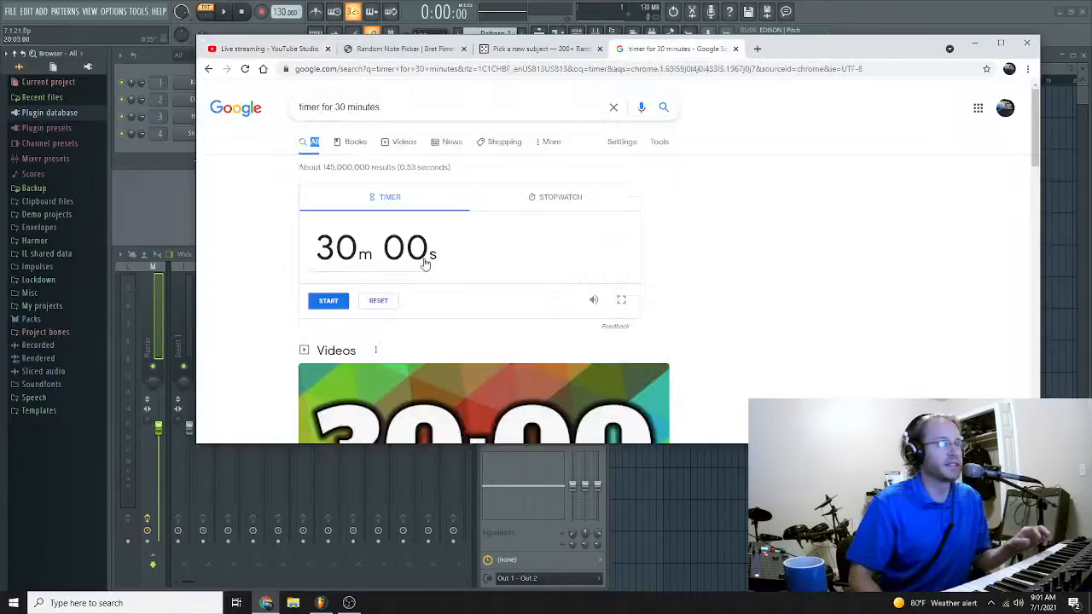
left_click(327, 301)
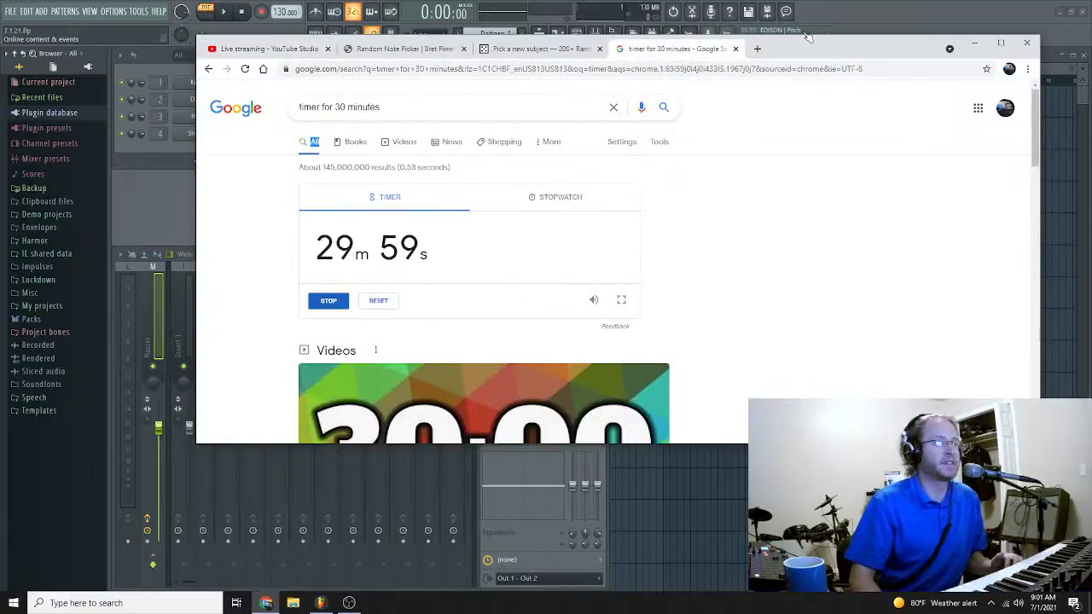
left_click(974, 42)
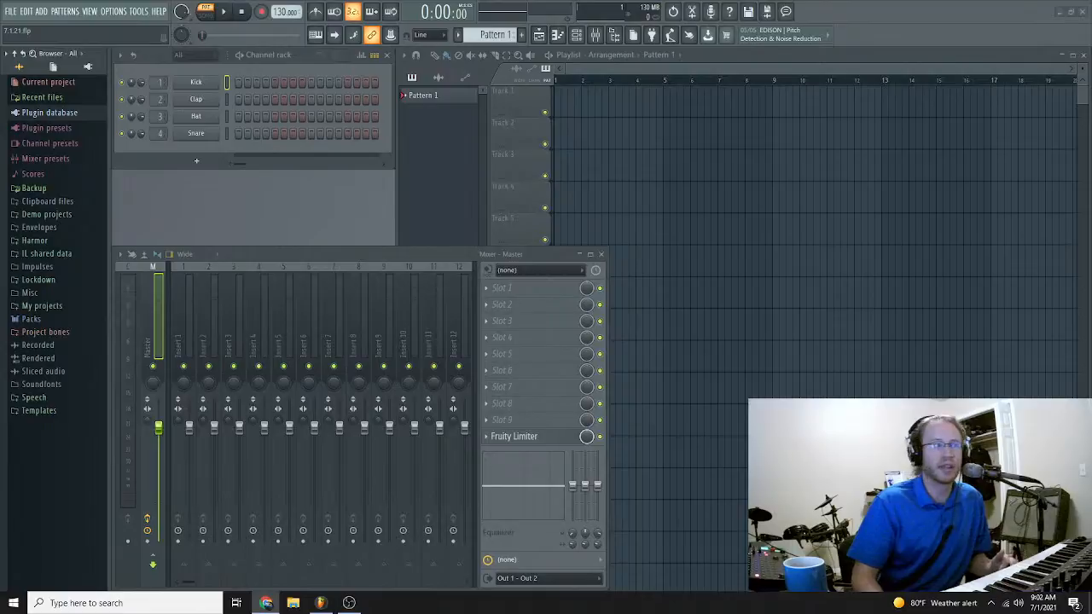
Step: Browse the drum kits and kicks in the Packs library, and replace the Kick channel's sample with Filtered Kick
left_click(31, 320)
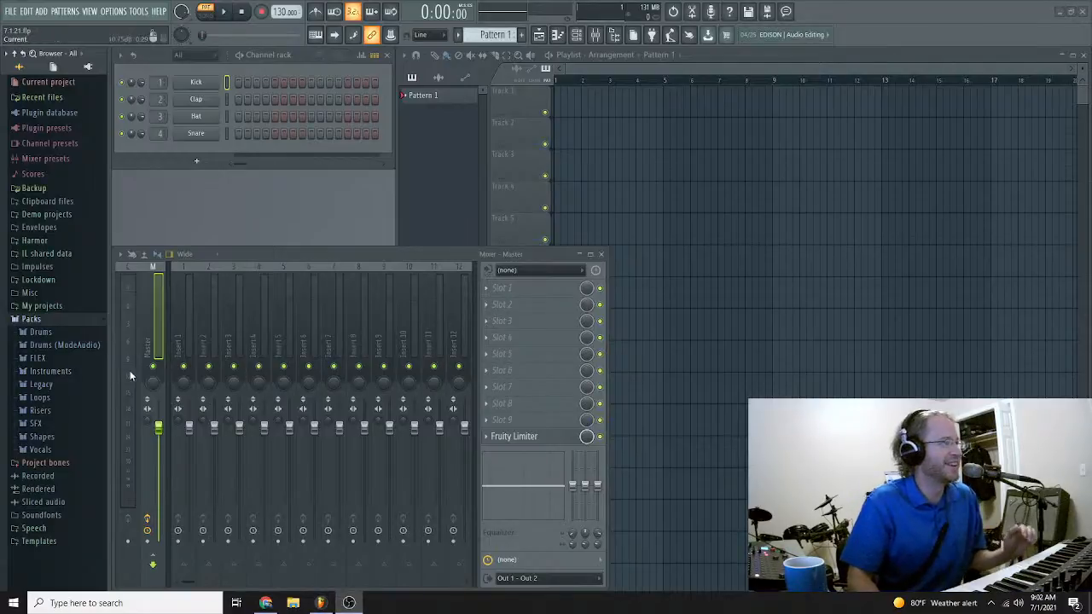
left_click(38, 331)
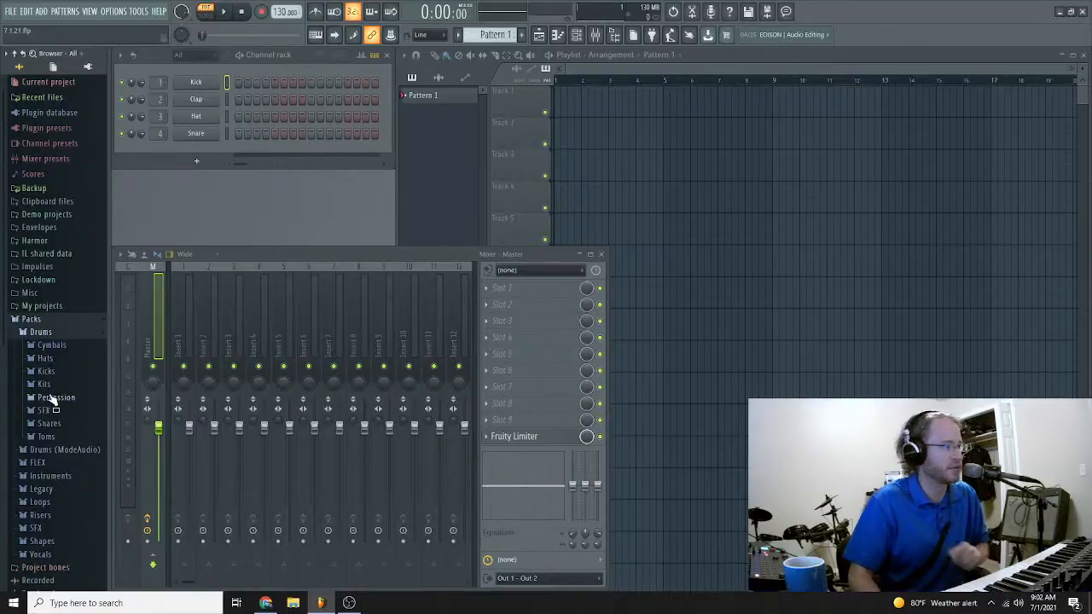
left_click(47, 386)
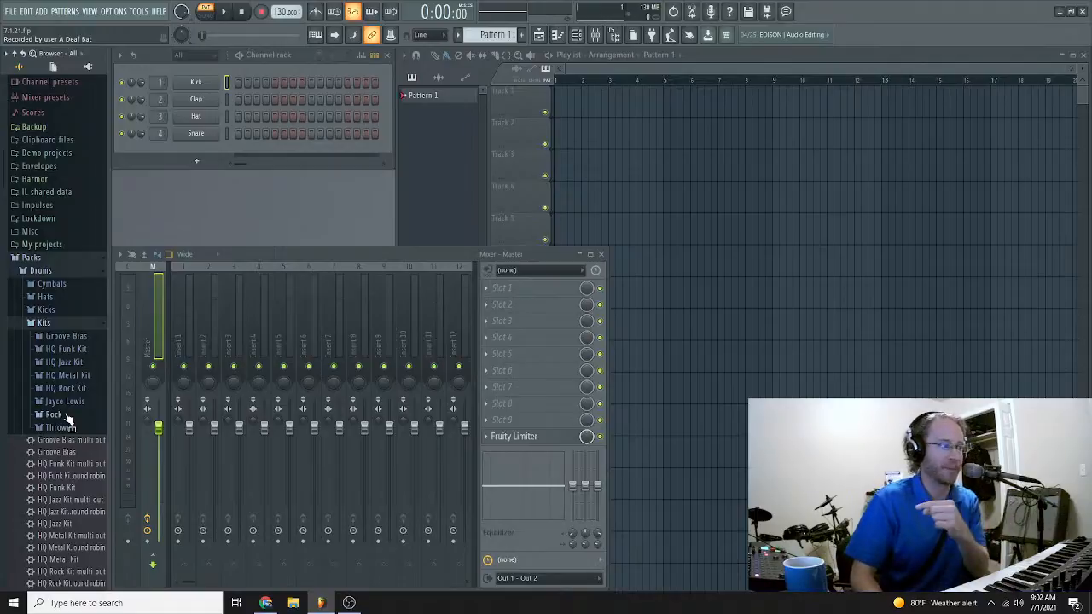
scroll(67, 426, "down", 5)
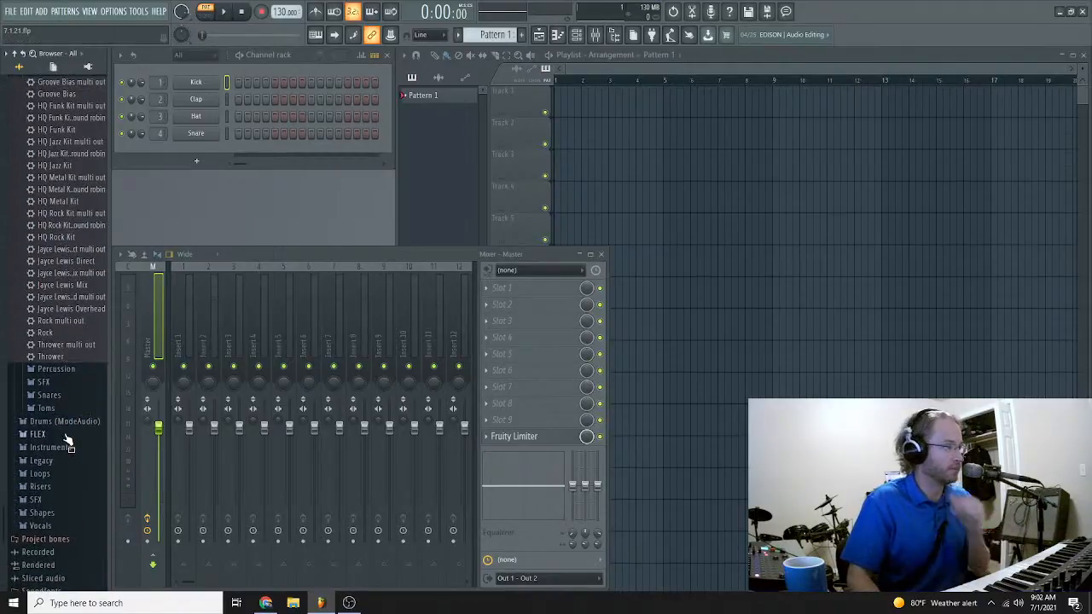
scroll(68, 439, "up", 4)
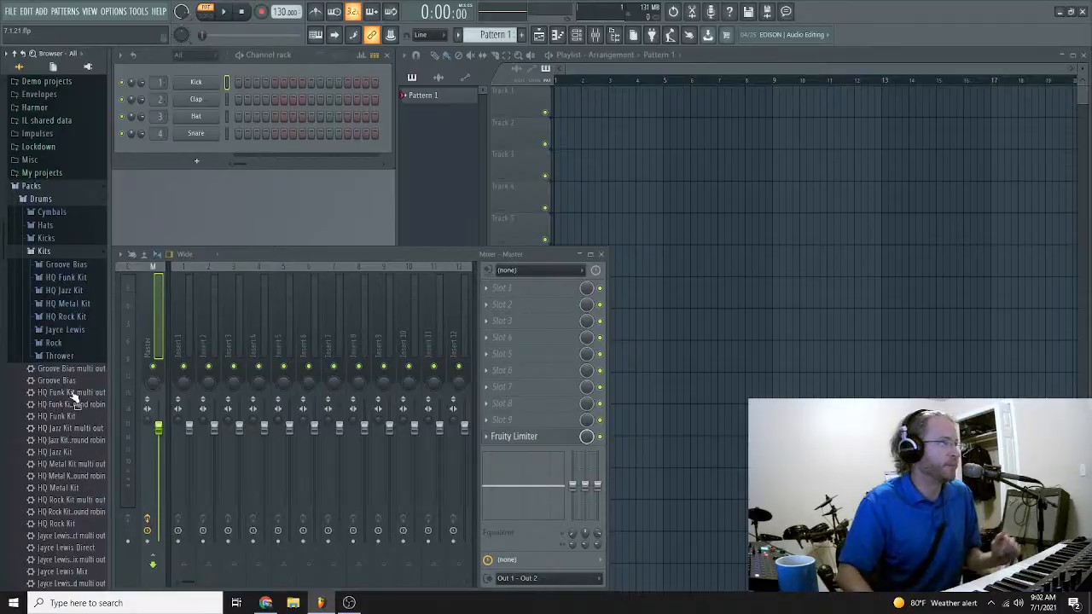
left_click(73, 253)
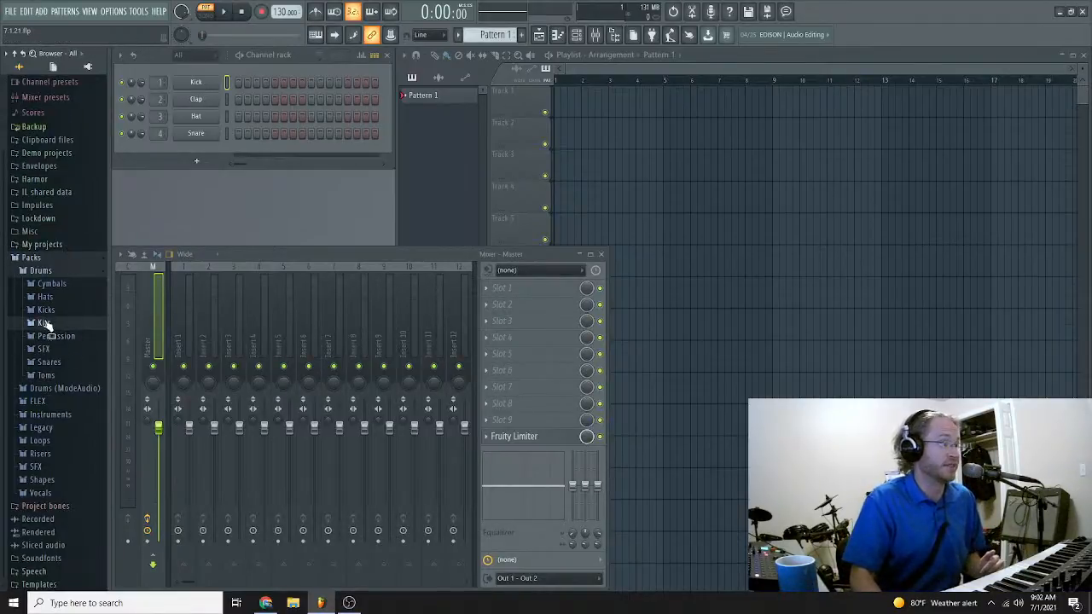
left_click(59, 310)
scroll(64, 375, "down", 4)
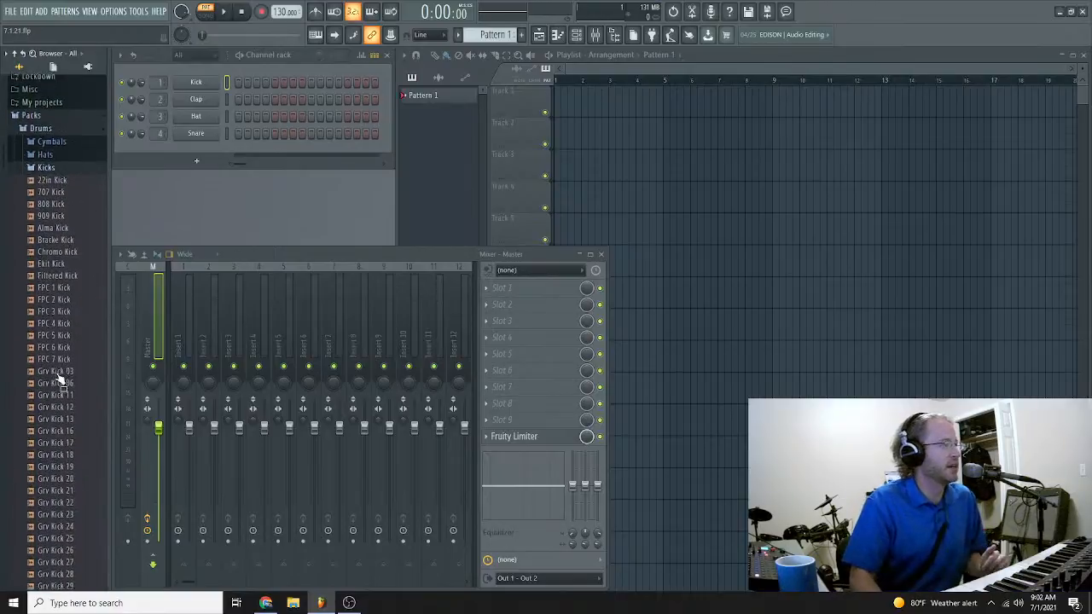
left_click(60, 265)
left_click(62, 274)
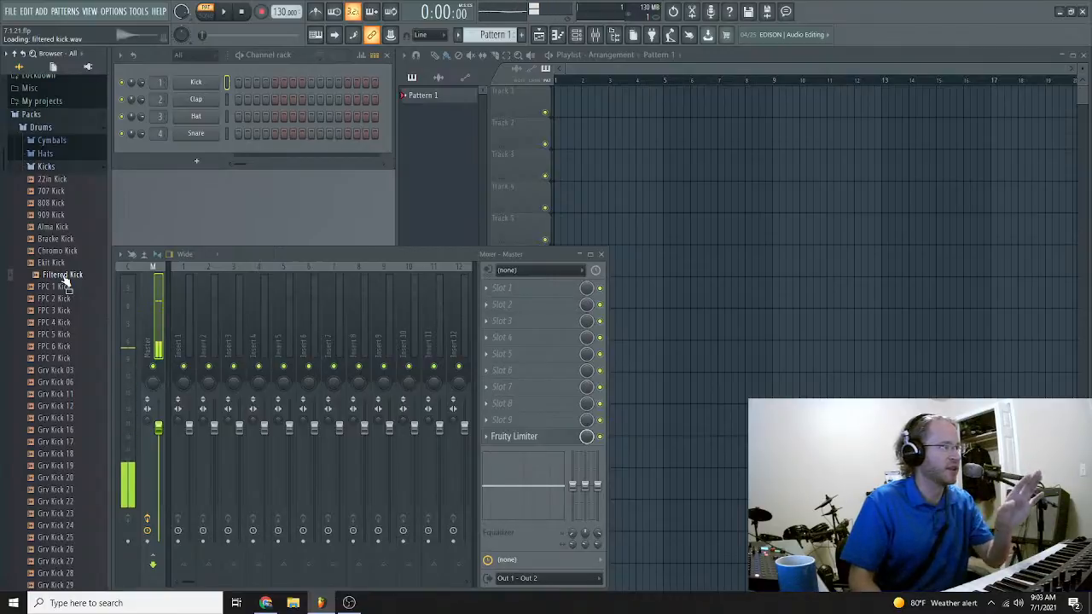
left_click_drag(62, 275, 207, 82)
left_click(61, 169)
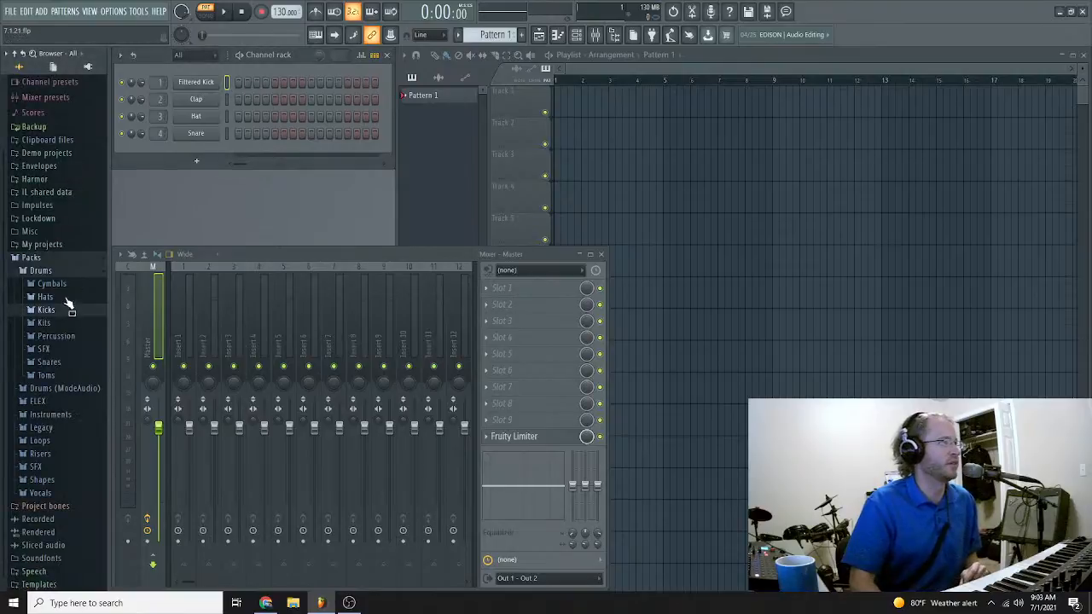
Step: Browse the Snares folder of the drum packs and audition the 909 Rim sample several times
left_click(71, 360)
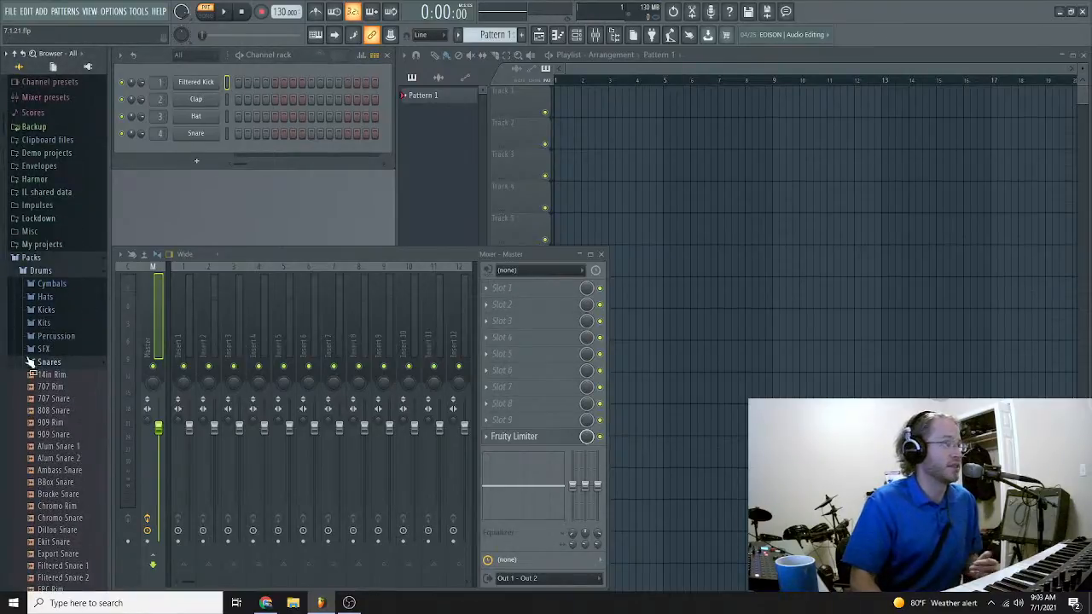
scroll(85, 340, "down", 4)
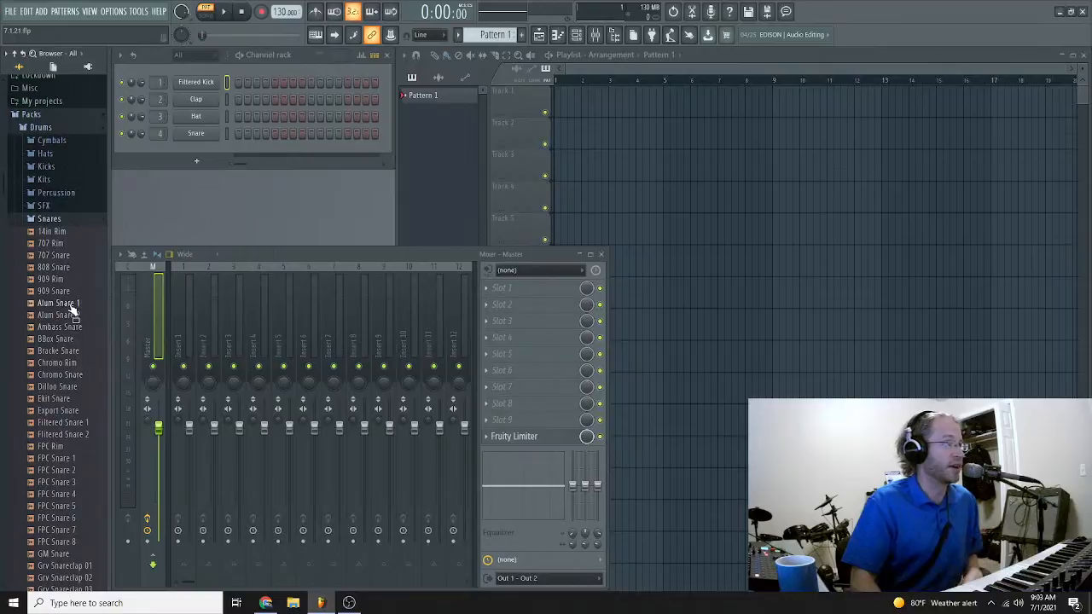
scroll(79, 367, "down", 4)
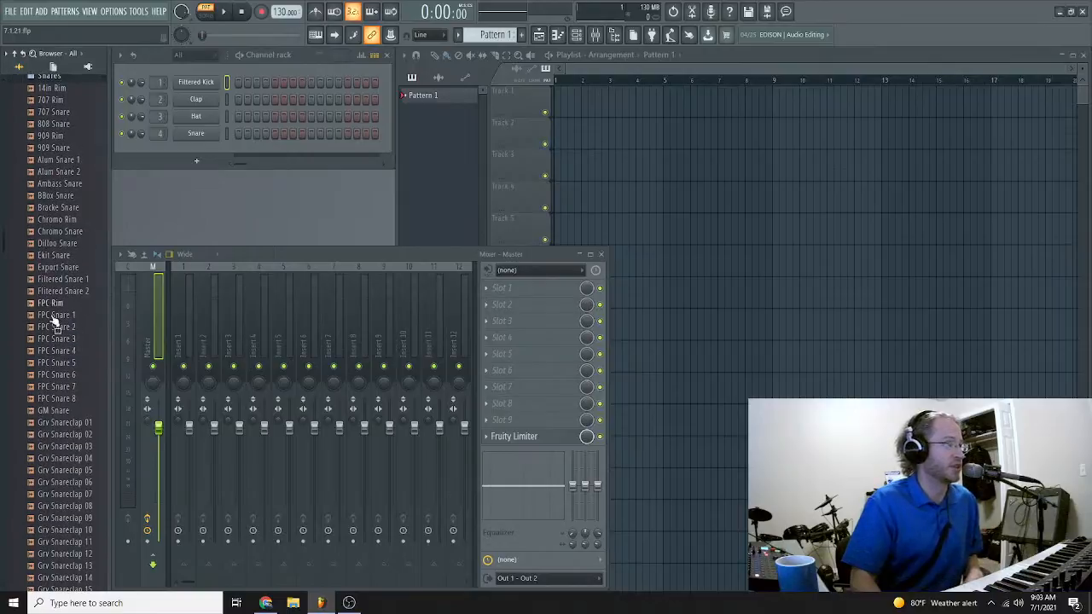
scroll(67, 341, "up", 6)
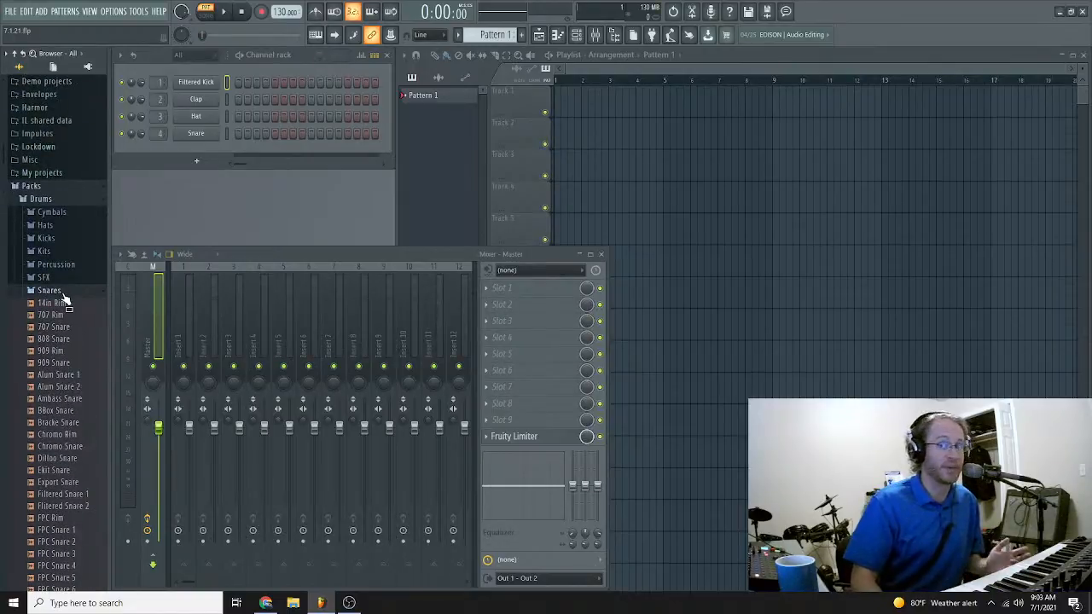
scroll(70, 366, "down", 12)
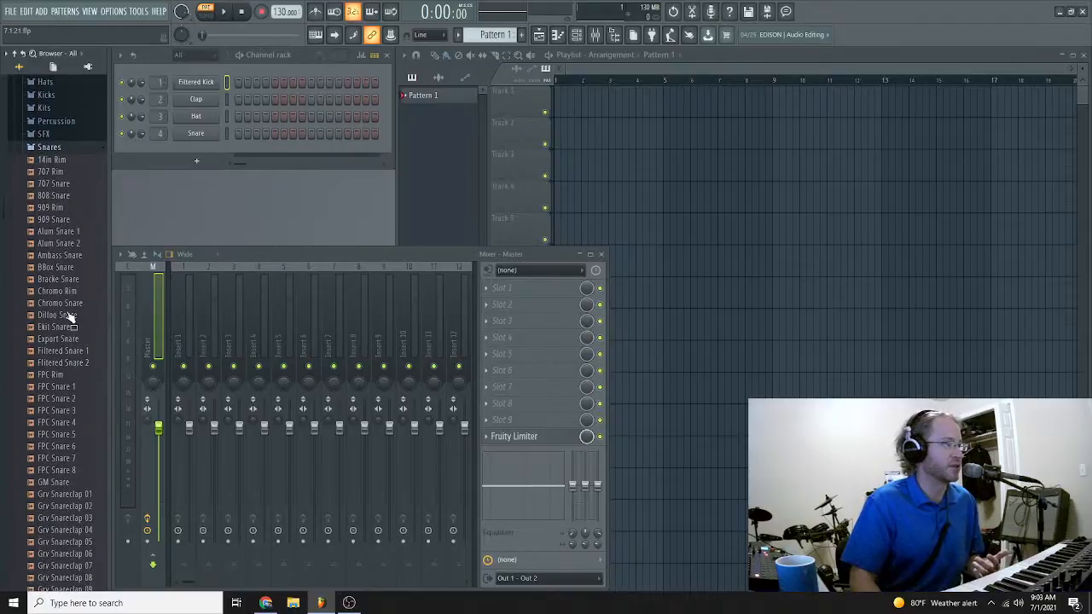
scroll(68, 340, "up", 8)
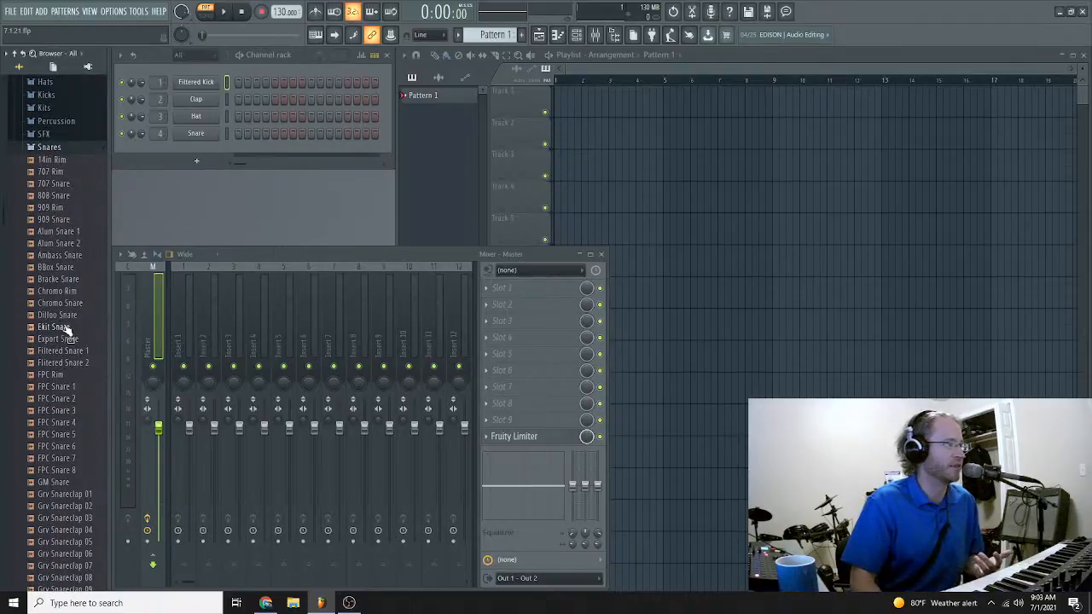
left_click_drag(58, 219, 64, 212)
left_click(60, 209)
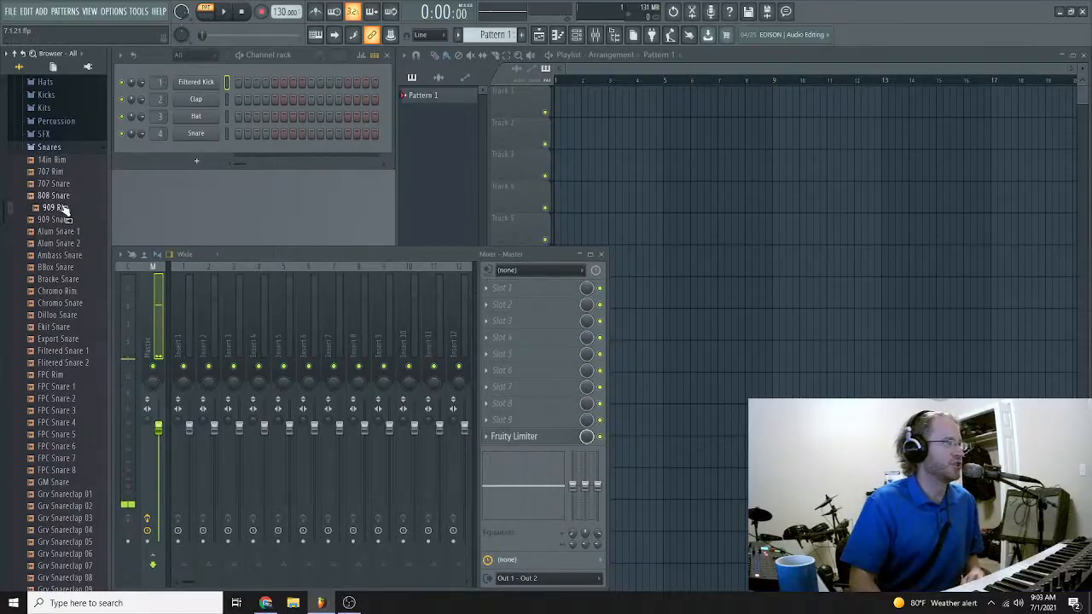
left_click(65, 209)
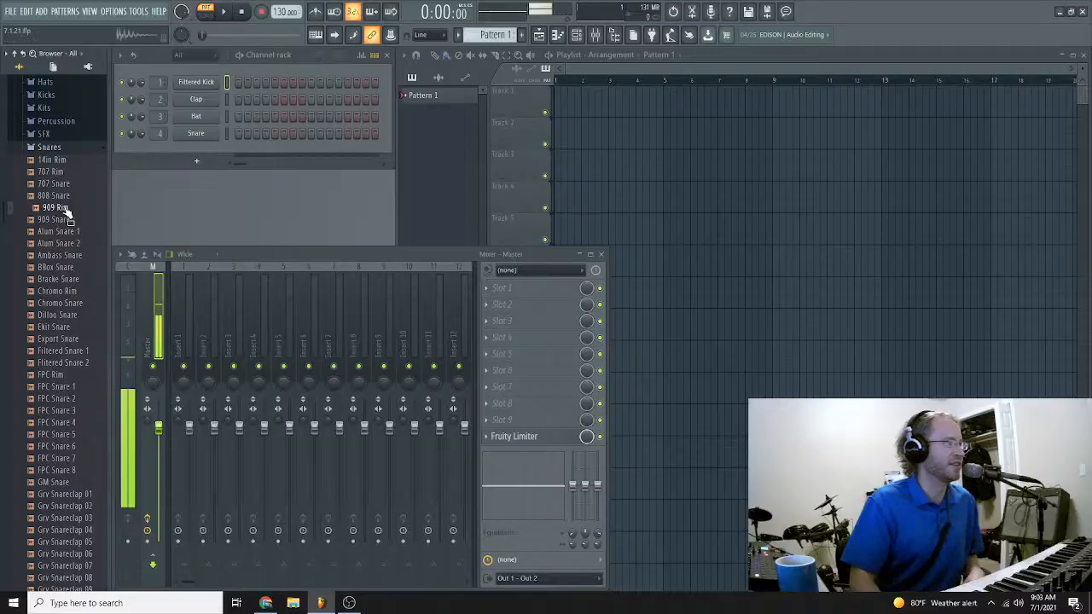
left_click(65, 208)
left_click(65, 209)
left_click(65, 209)
left_click(63, 212)
left_click(64, 213)
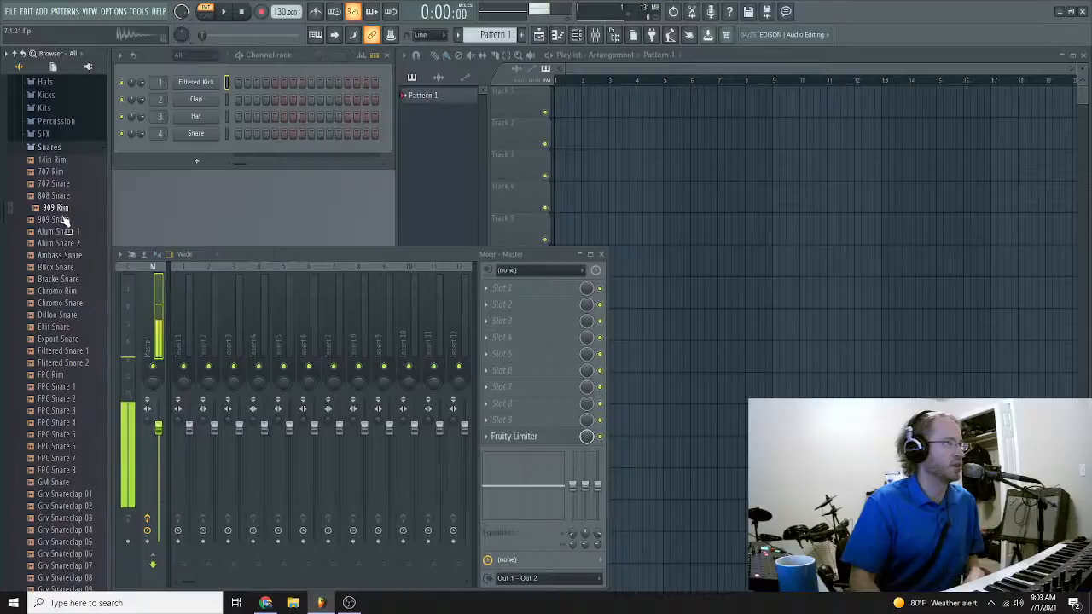
Step: Audition FPC Rim from the Snares folder and load it into the Clap channel
left_click(63, 376)
left_click(63, 376)
left_click(63, 375)
left_click_drag(62, 376, 206, 137)
left_click_drag(203, 135, 198, 99)
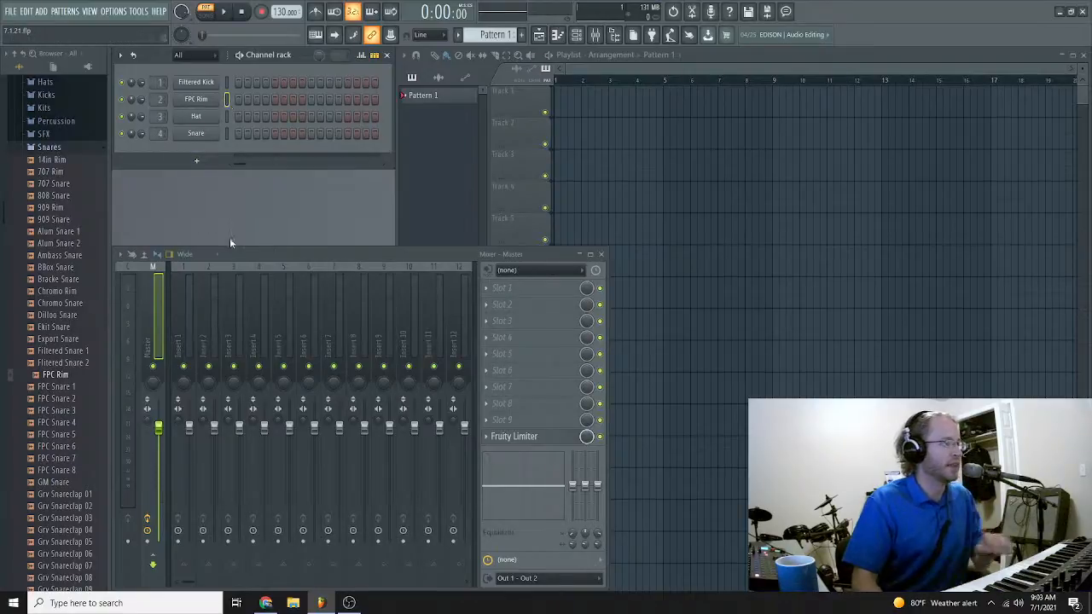
left_click(227, 99)
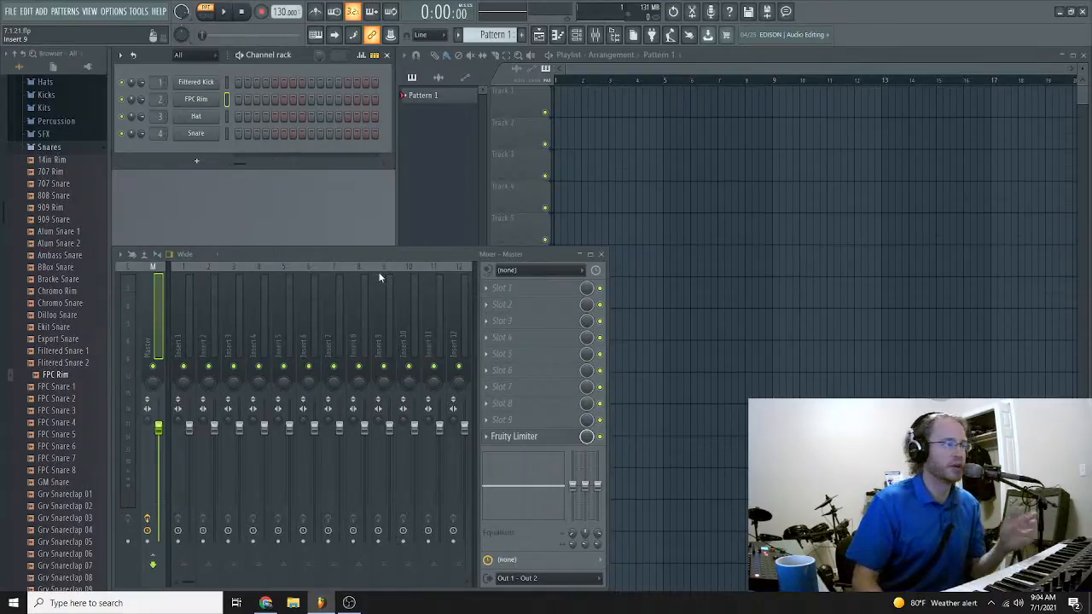
left_click(54, 150)
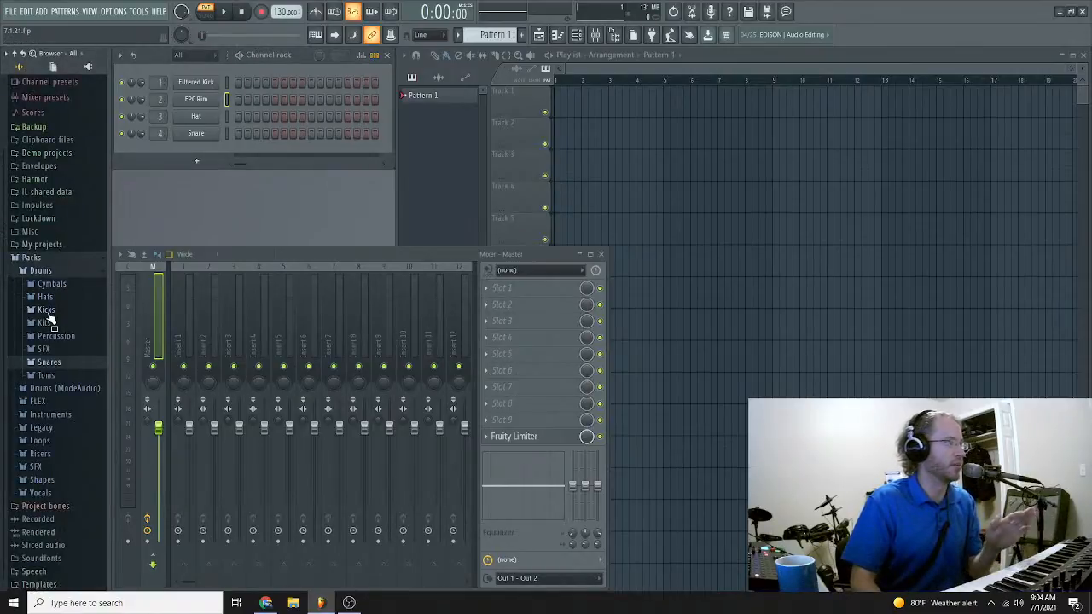
Step: Audition samples in the Hats folder and replace the Hat channel's sample with Ekit 1 Hat
left_click(56, 299)
scroll(65, 375, "down", 4)
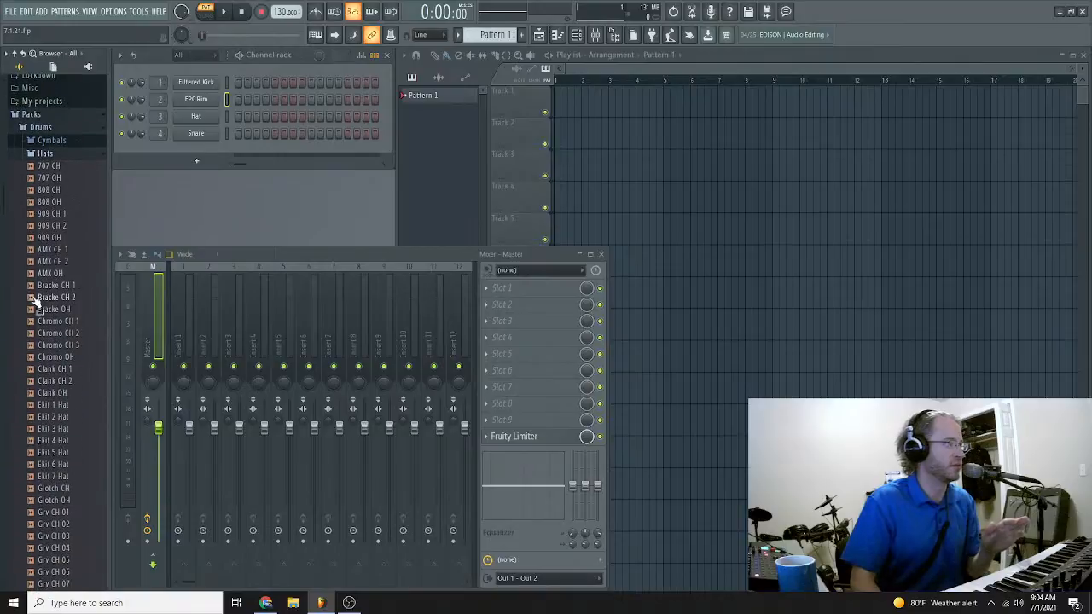
left_click(57, 271)
left_click_drag(57, 261, 63, 254)
mouse_move(64, 408)
left_mouse_down()
mouse_move(61, 437)
mouse_move(63, 413)
left_mouse_up()
left_click_drag(63, 406, 200, 118)
left_click(47, 153)
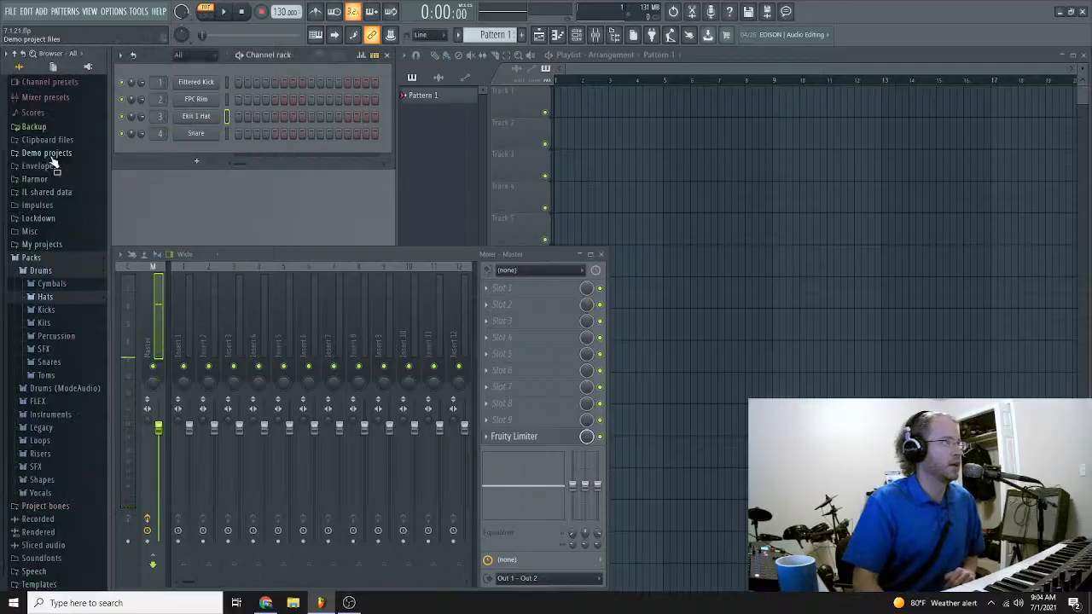
Step: Replace the Snare channel's sample with Filtered Snare 1 from the Snares folder
left_click(73, 361)
scroll(73, 361, "down", 5)
left_click(74, 351)
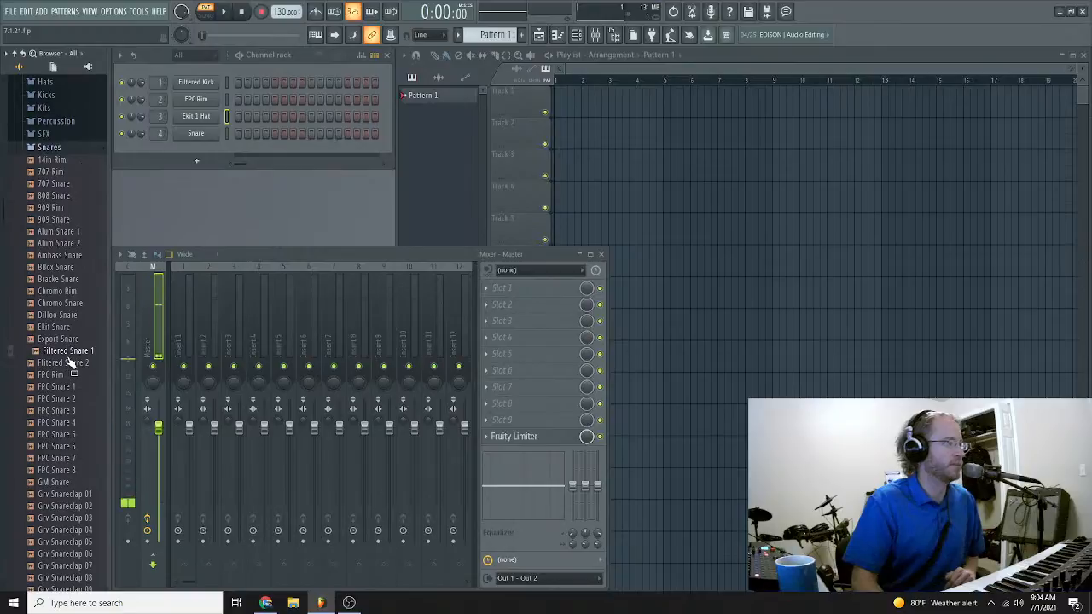
left_click_drag(71, 351, 196, 134)
left_click(74, 150)
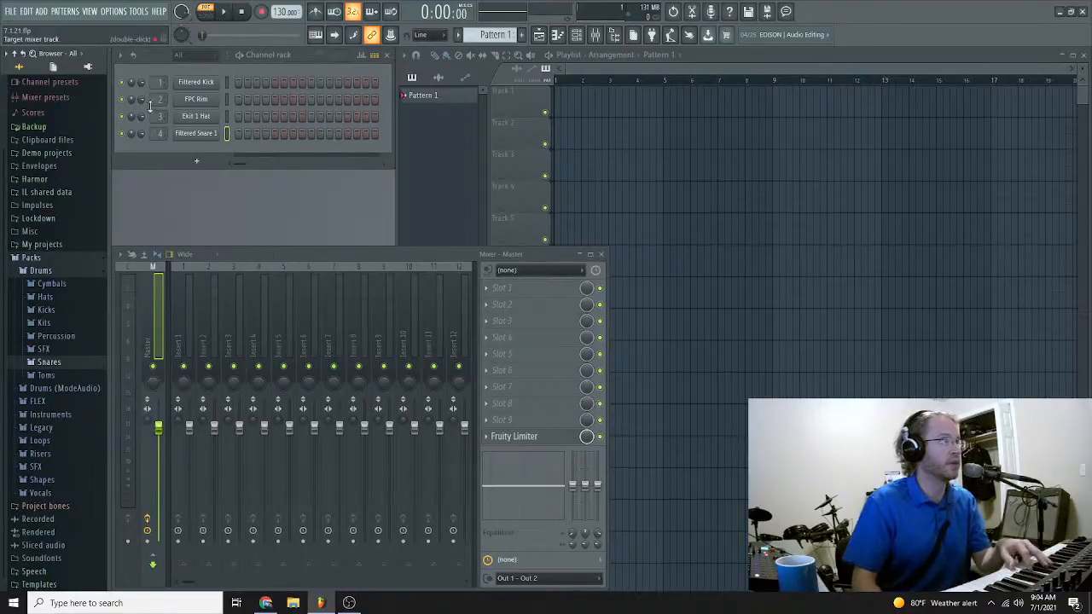
Step: Fill the Ekit 1 Hat channel's pattern on each 2 steps
right_click(196, 119)
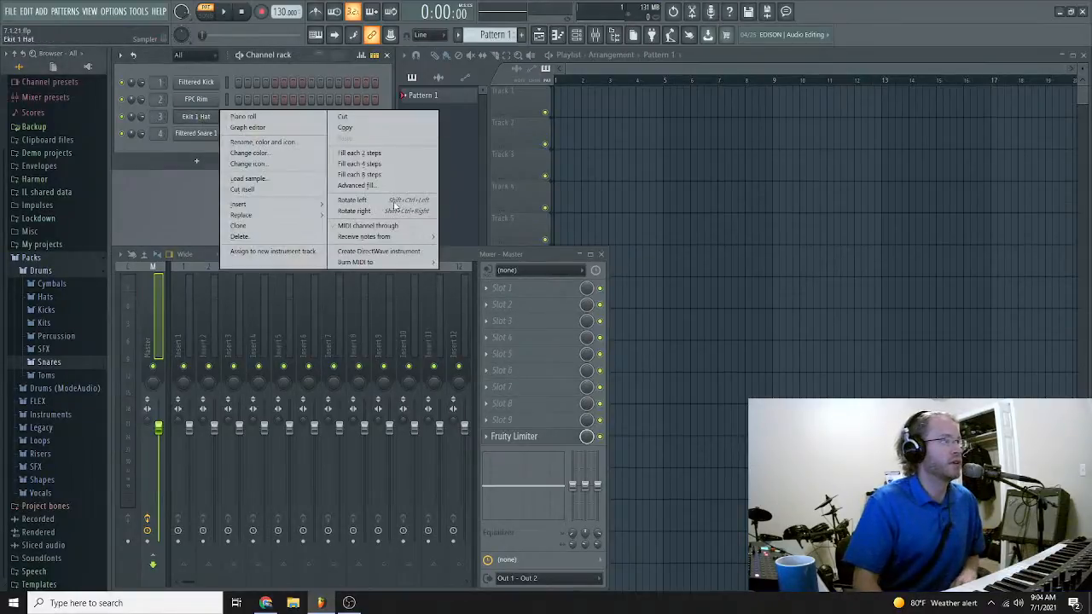
left_click(375, 154)
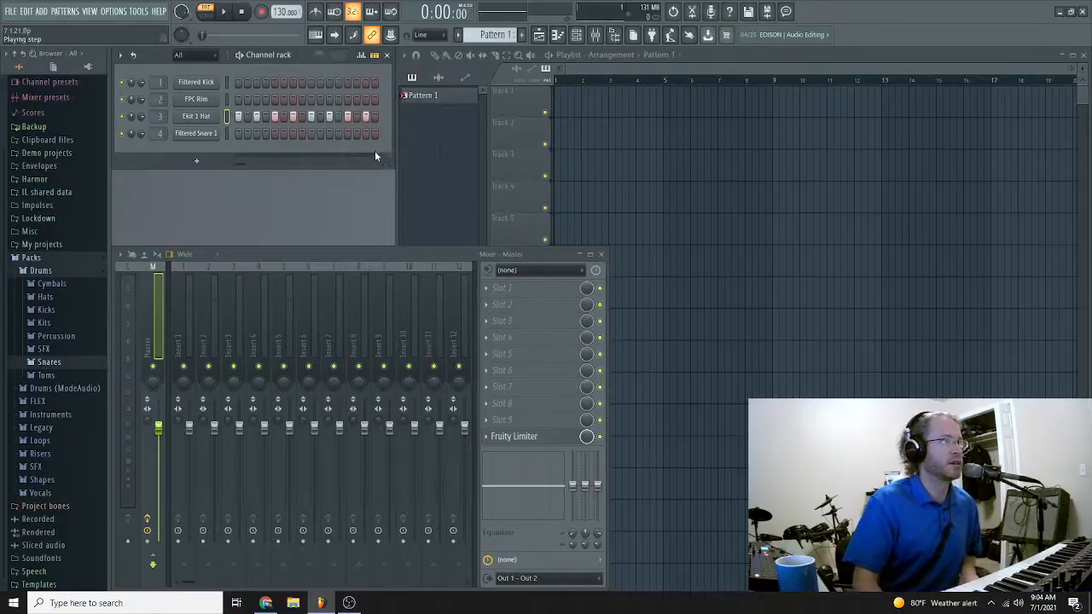
Step: Set the project tempo to 104 BPM by tapping the beat in the Tempo tapper
left_click(672, 37)
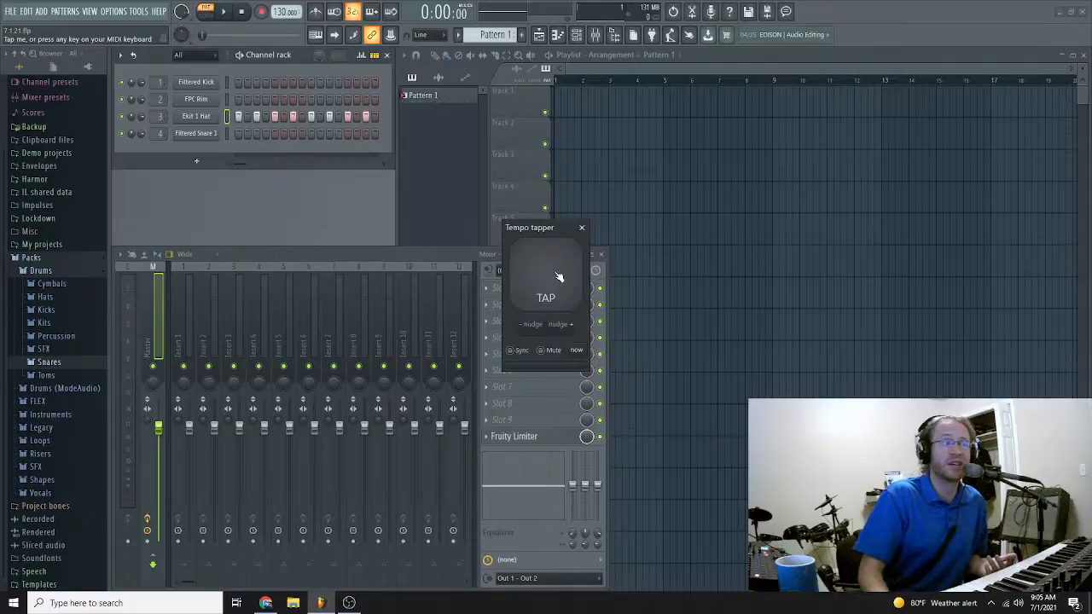
left_click(558, 276)
left_click(558, 276)
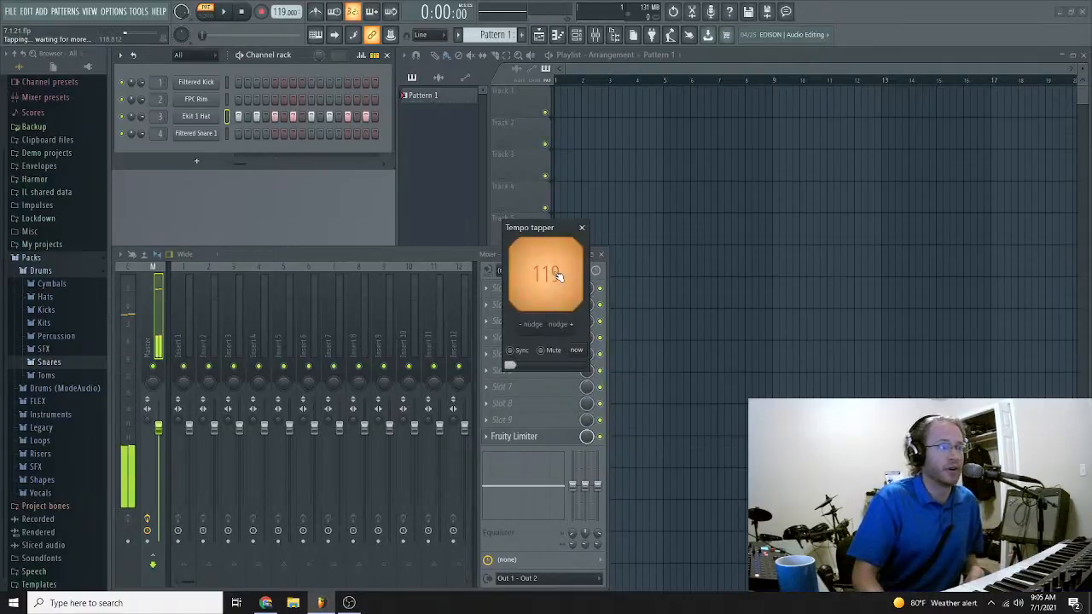
left_click(558, 275)
left_click(557, 275)
left_click(557, 274)
left_click(557, 275)
left_click(558, 276)
left_click(557, 275)
left_click(582, 228)
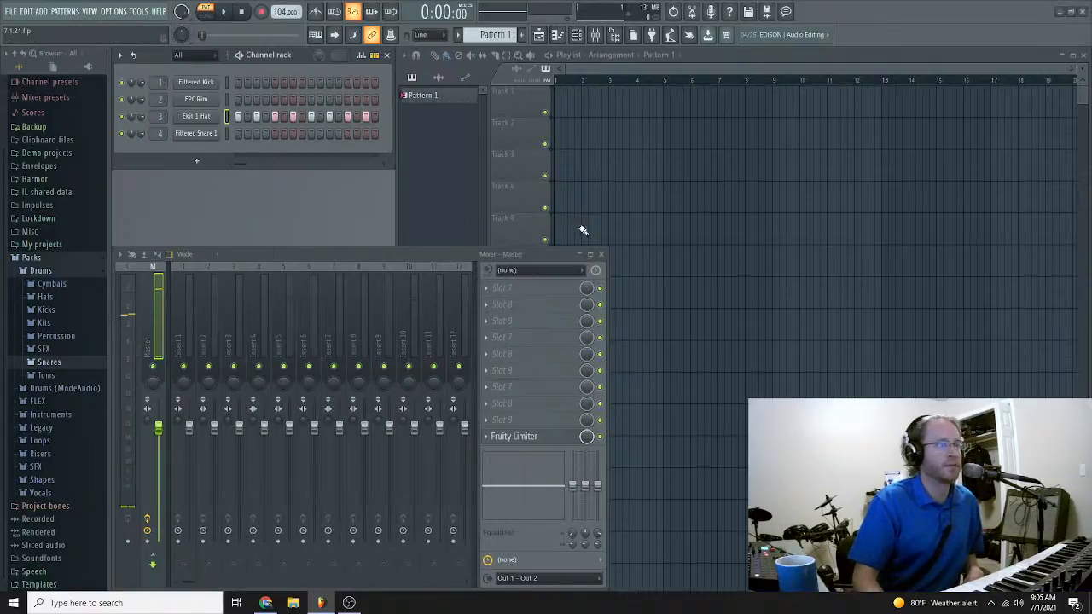
Step: Set the tempo to 100 BPM and, during playback, place kicks on steps 1 and 11, rims on 4 and 12, and snares on 5 and 13
scroll(284, 12, "down", 1)
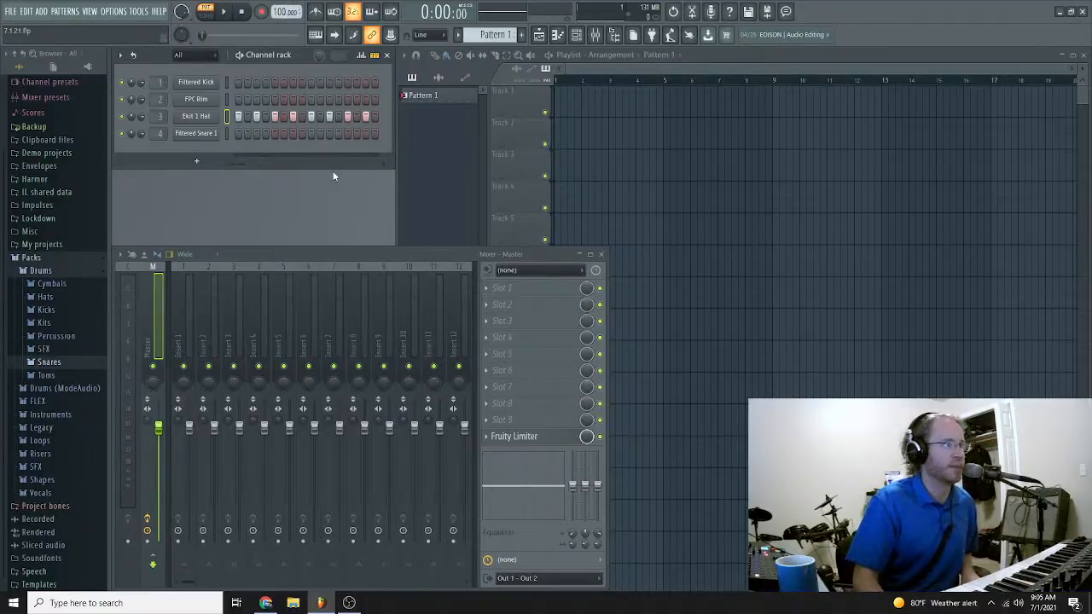
key("space")
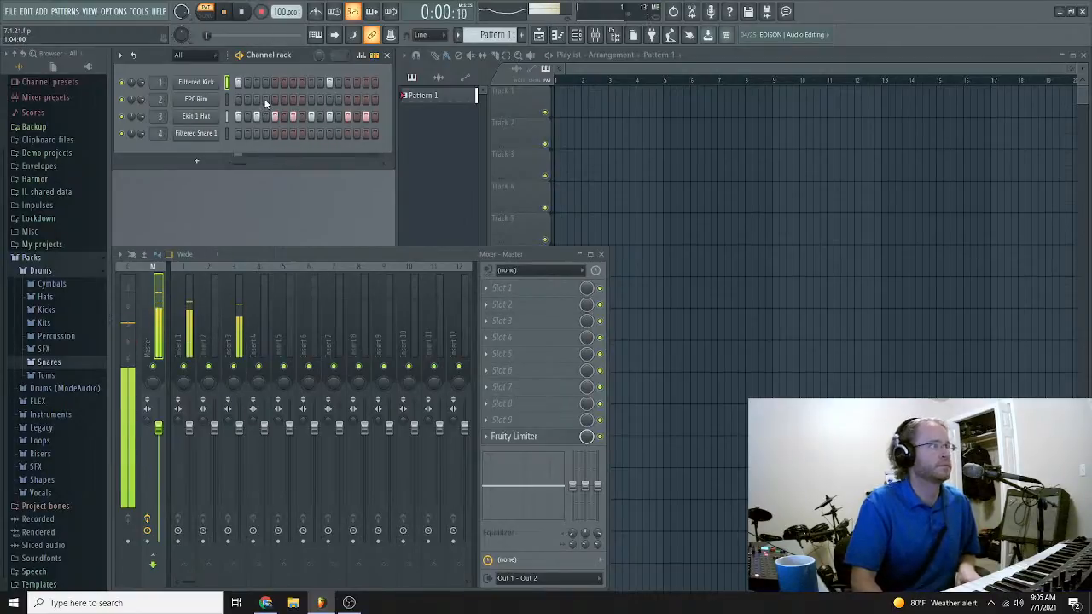
left_click(273, 132)
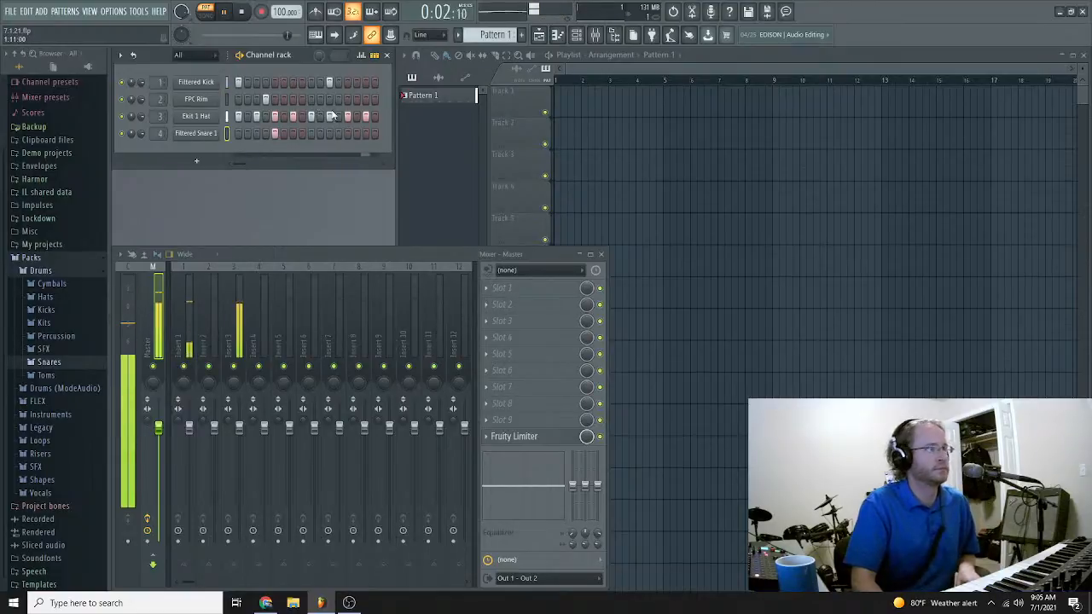
left_click(349, 133)
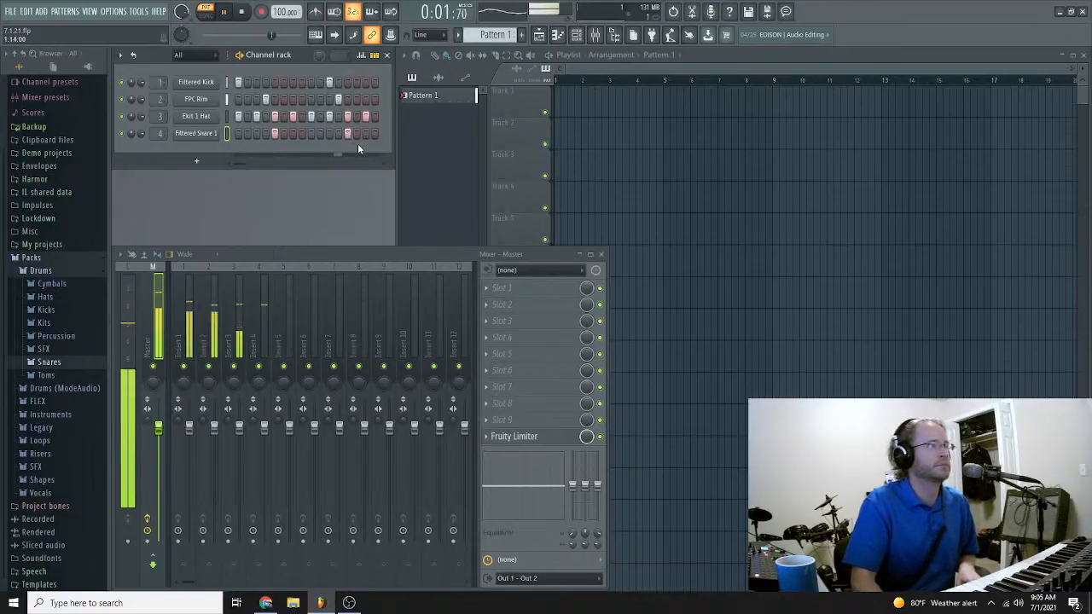
left_click(311, 116)
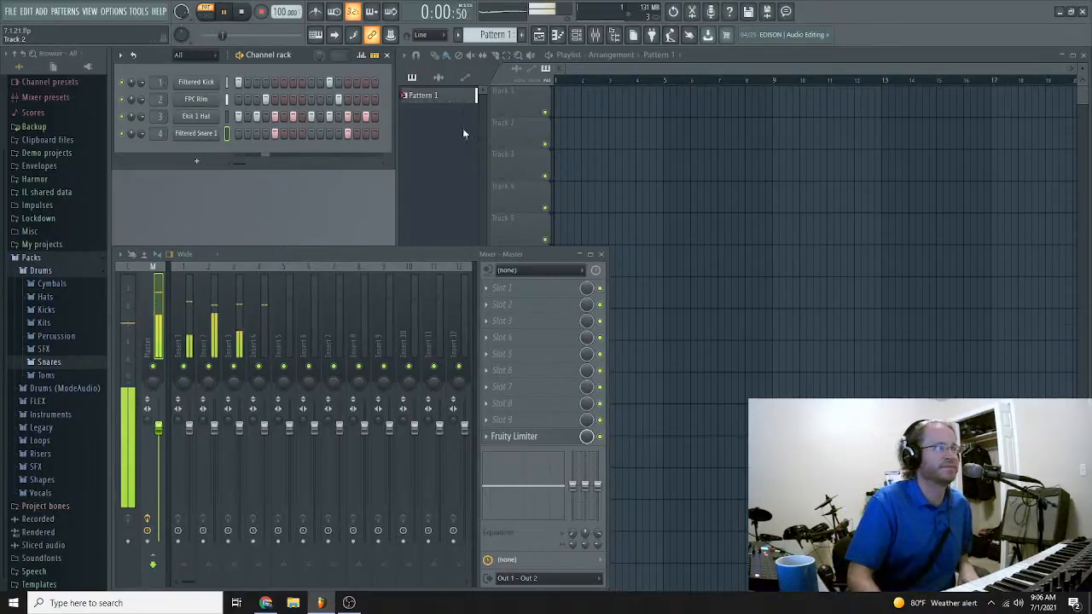
Step: Collapse the expanded Packs folder in the browser
left_click(56, 272)
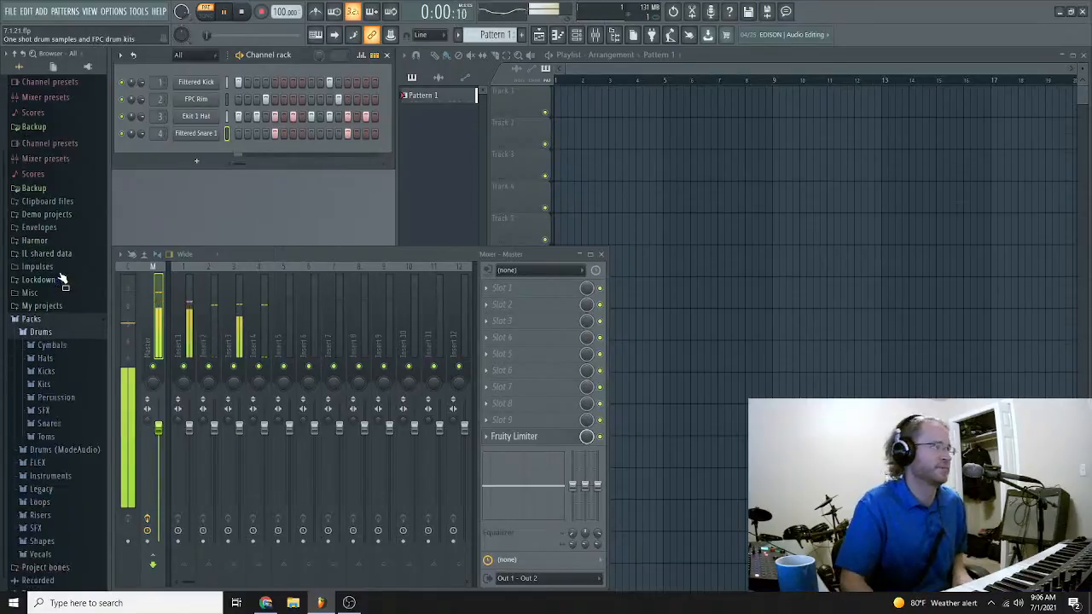
left_click(39, 318)
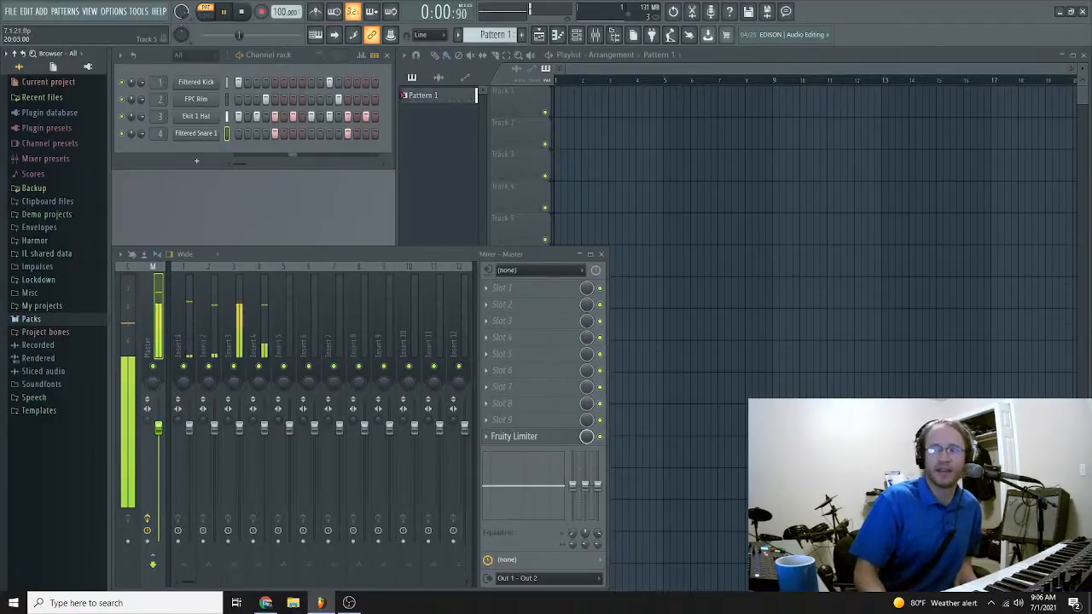
Step: Switch to Chrome, generate a new set of three random notes in the Random Note Picker, and return to FL Studio
left_click_drag(1091, 42, 725, 42)
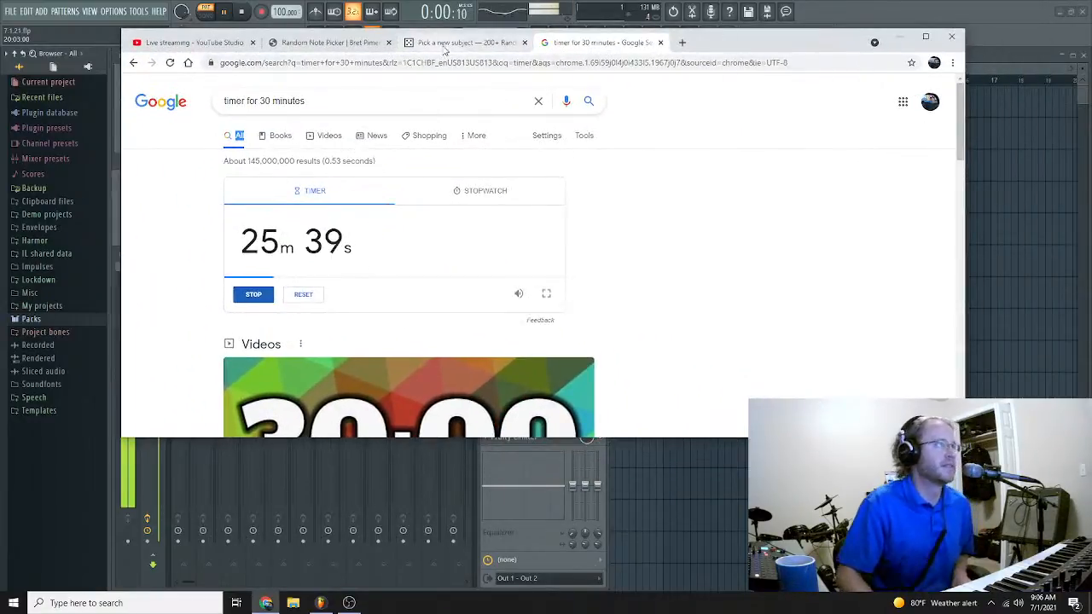
left_click(339, 43)
scroll(448, 284, "down", 2)
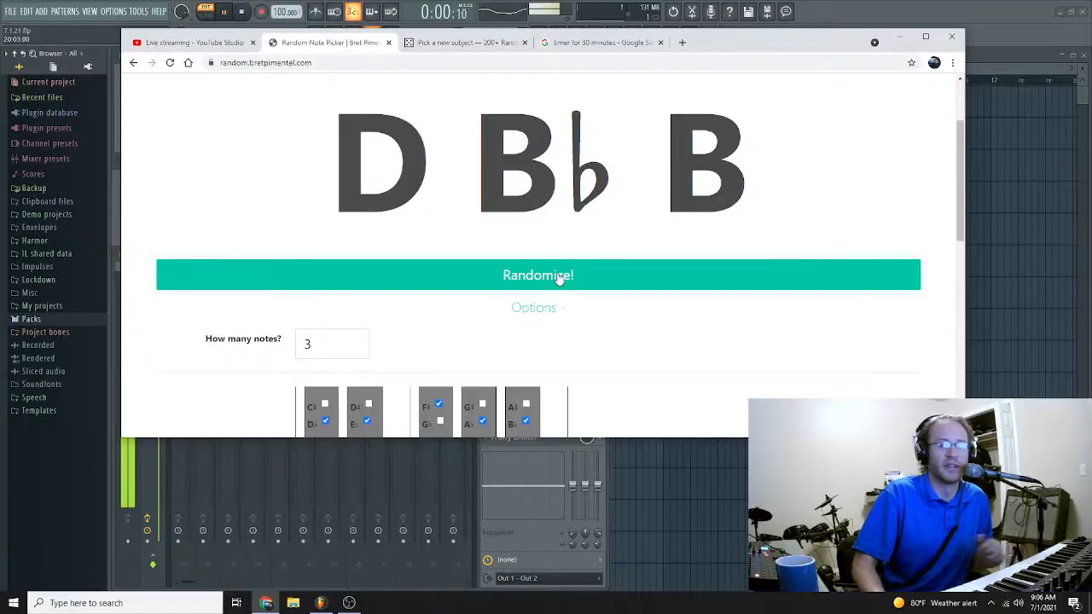
left_click(559, 279)
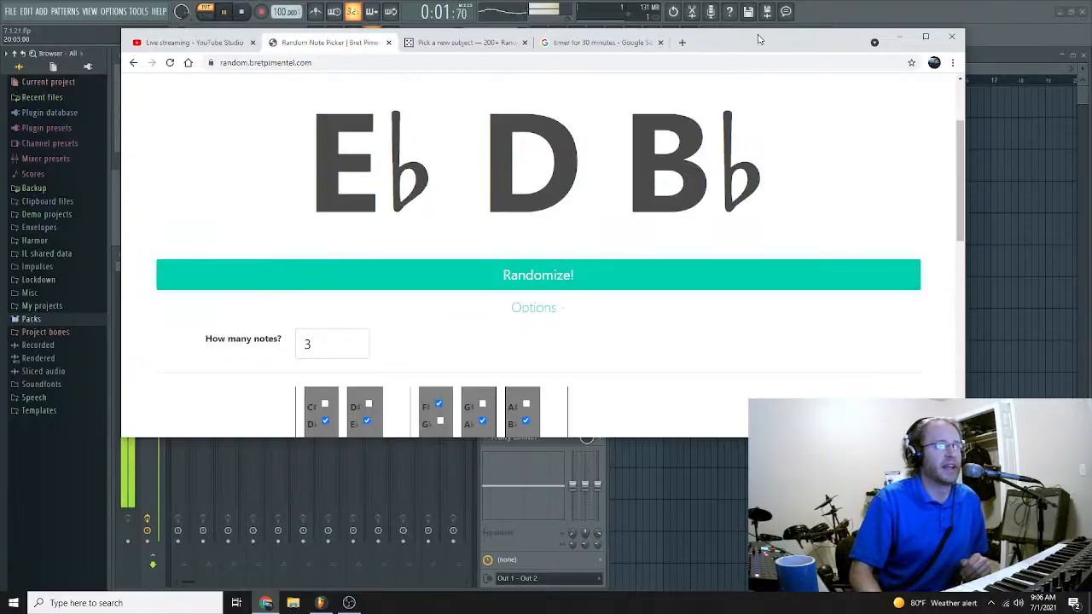
left_click(898, 36)
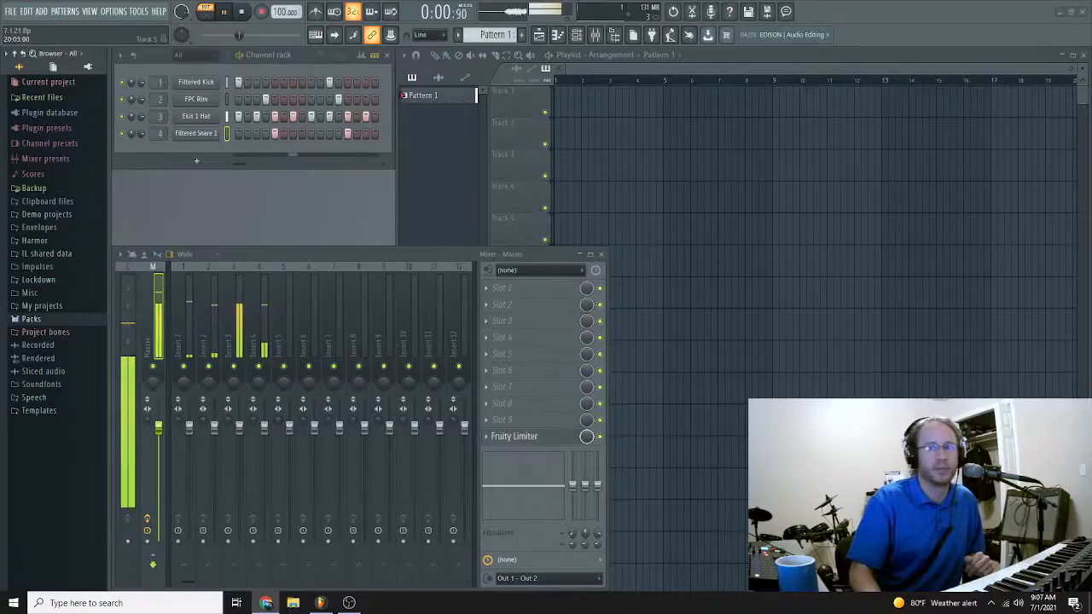
Step: Look through the New, Synth classic and Synth special generator folders in the plugin database for a suitable synth
left_click(77, 113)
left_click(60, 141)
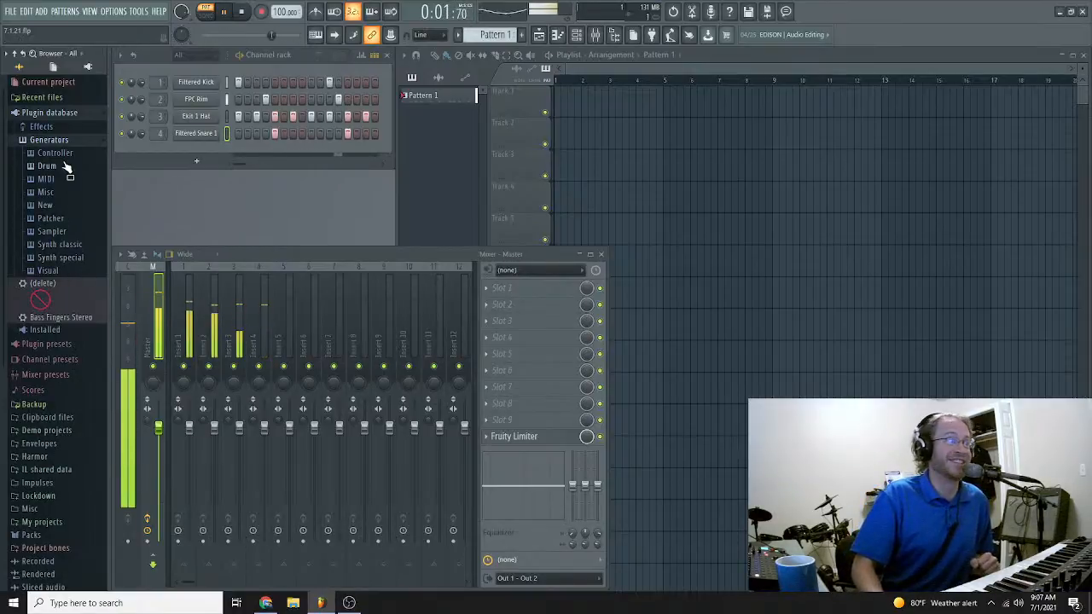
left_click(51, 206)
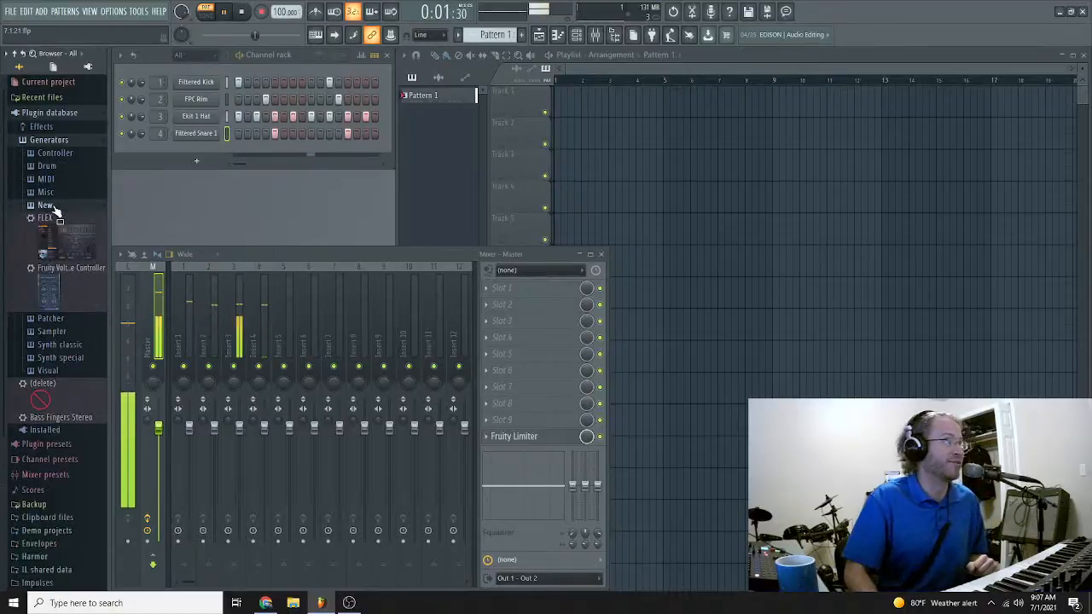
left_click(62, 205)
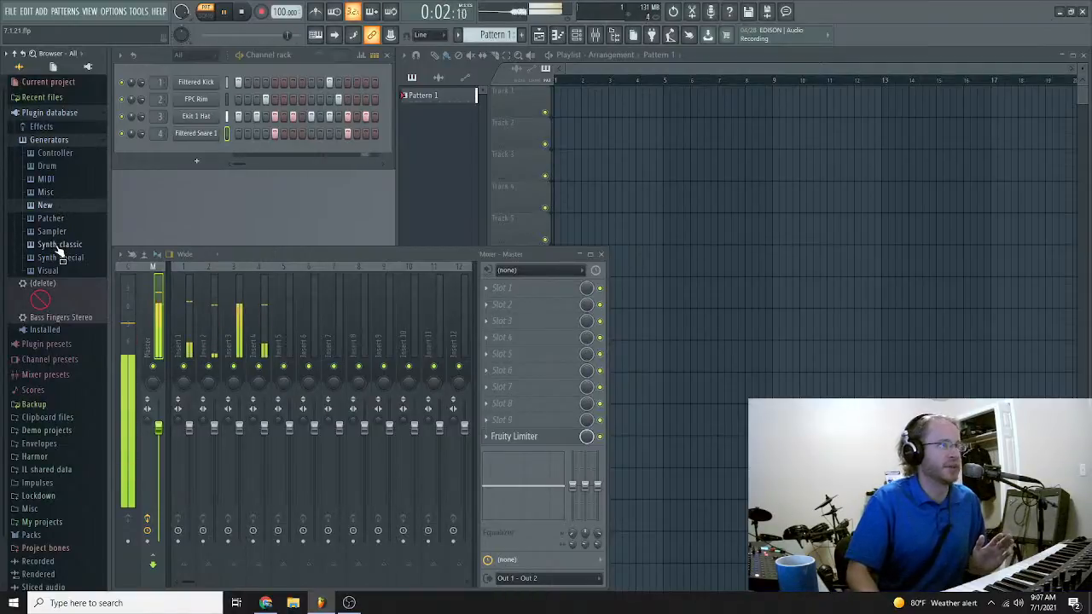
left_click(57, 245)
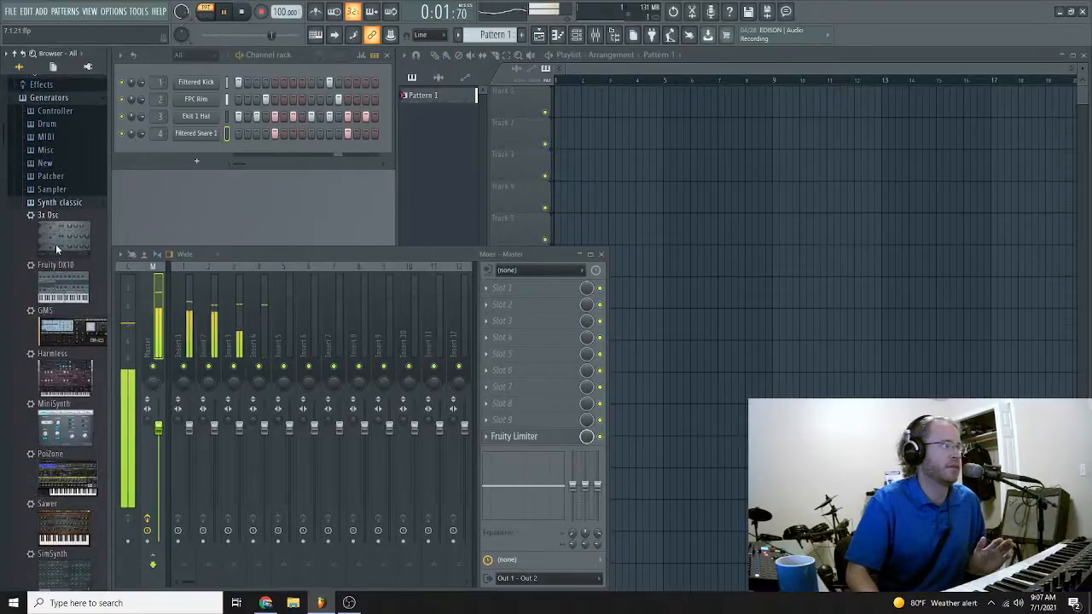
left_click_drag(57, 266, 59, 271)
scroll(60, 271, "up", 2)
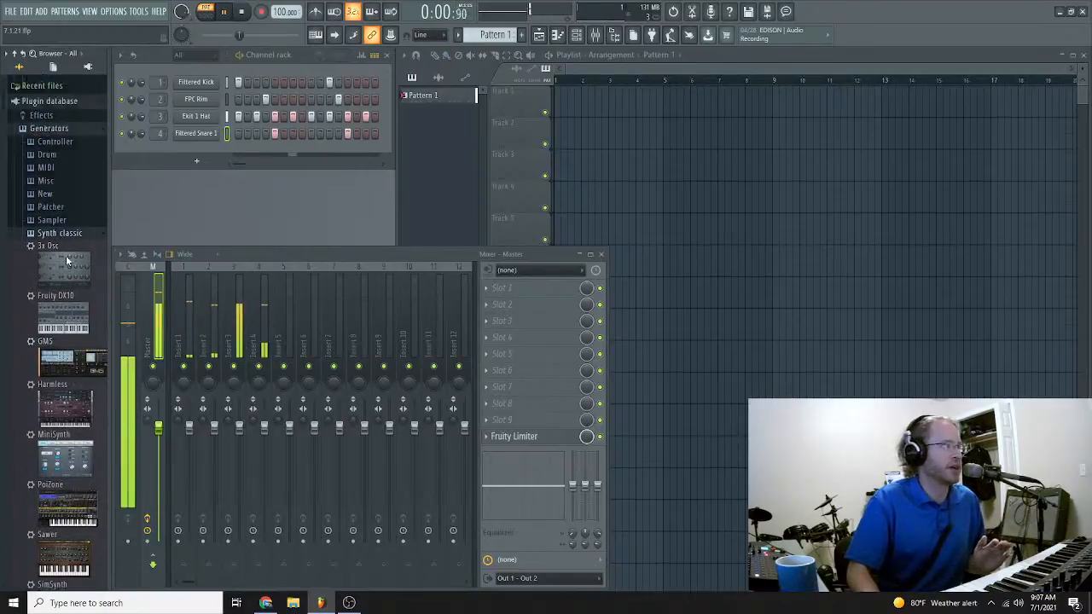
left_click(65, 245)
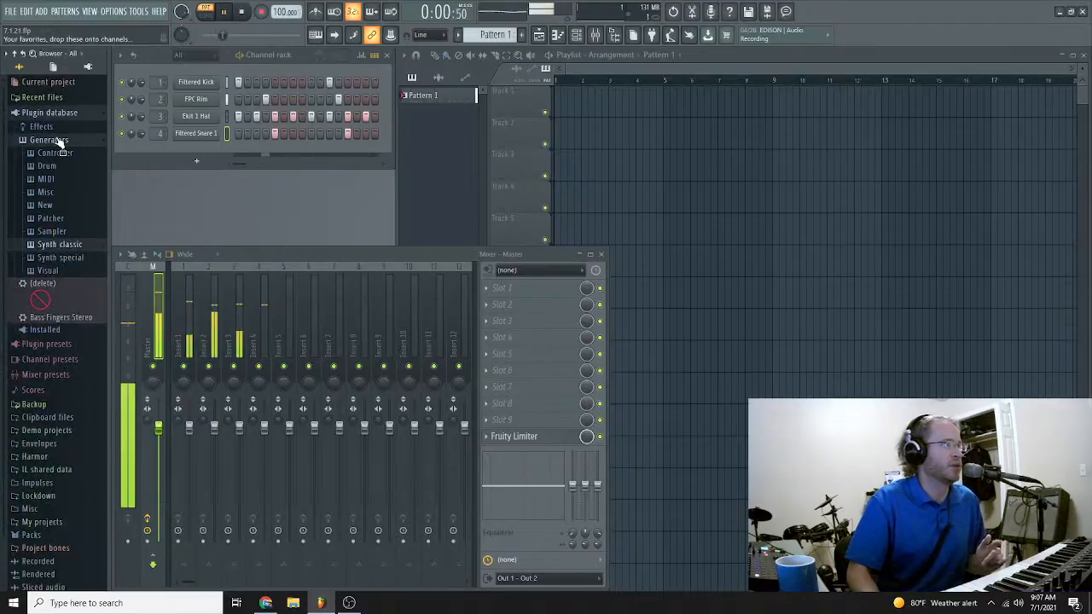
left_click(61, 245)
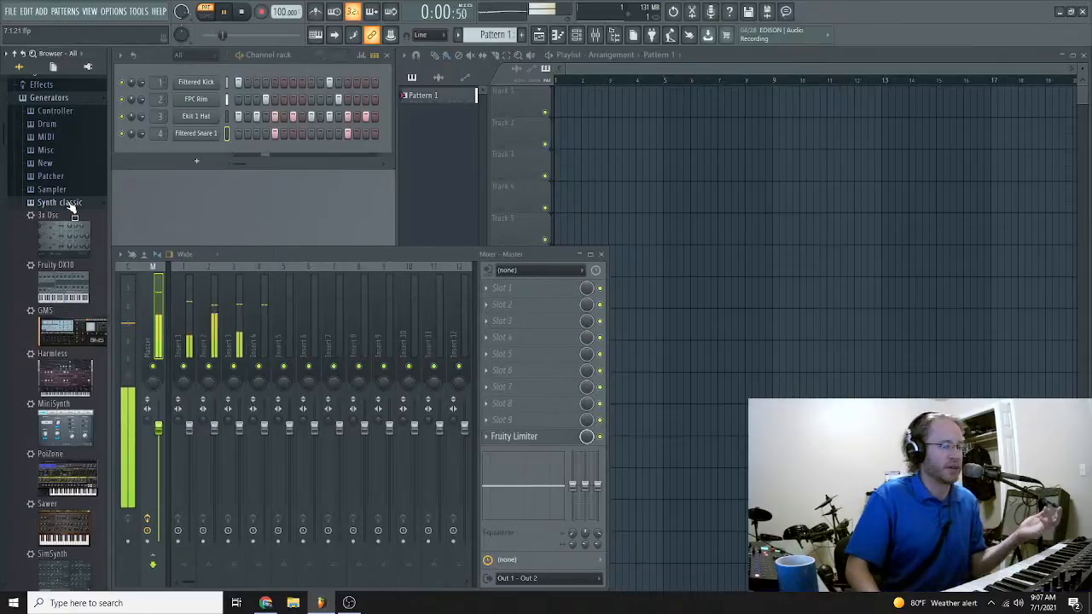
left_click(70, 205)
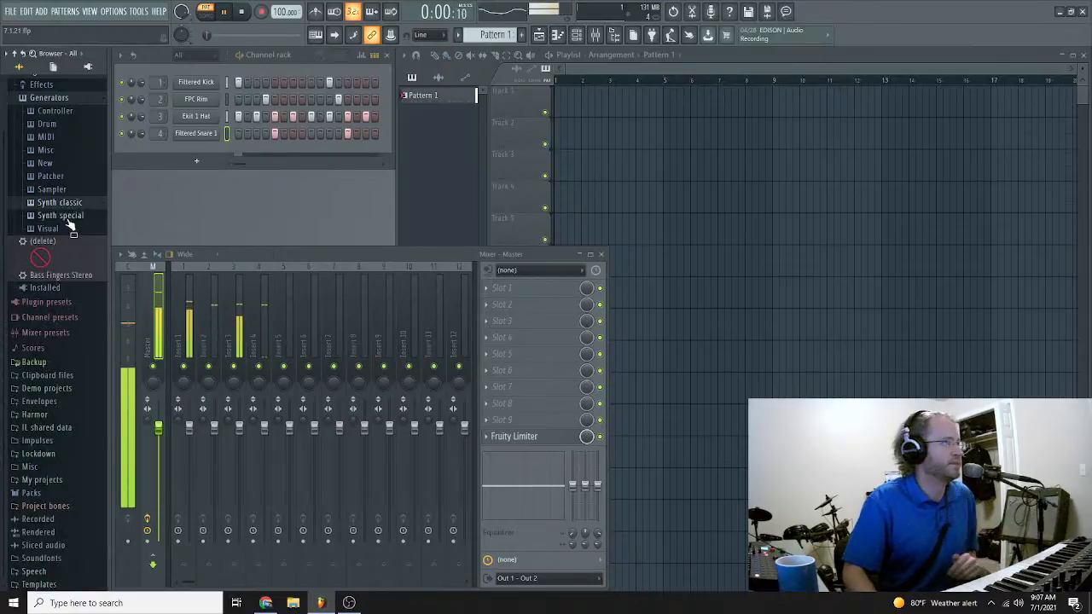
left_click(63, 217)
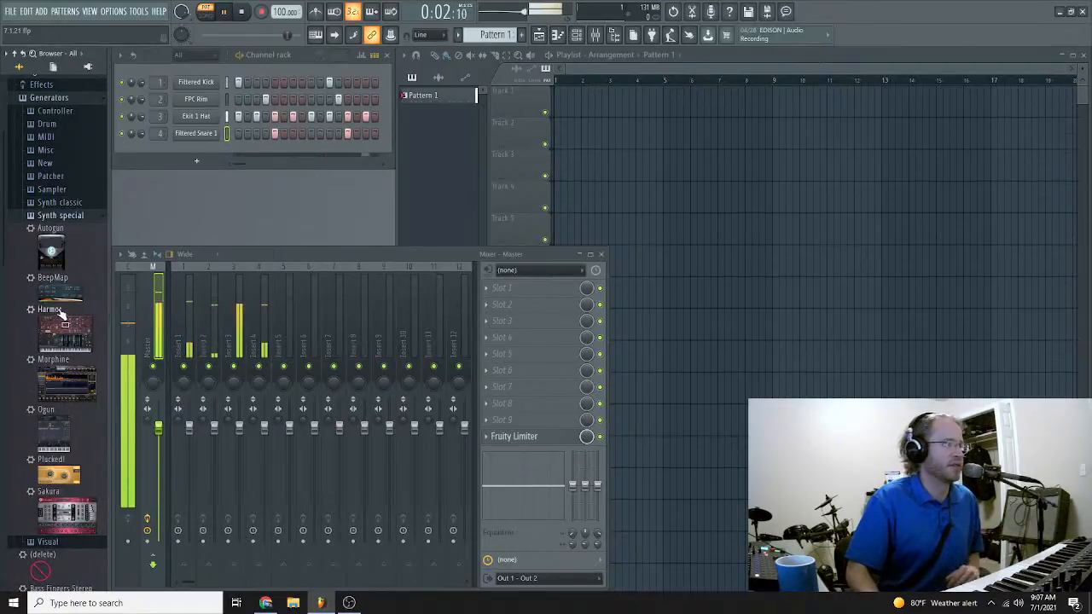
left_click(65, 215)
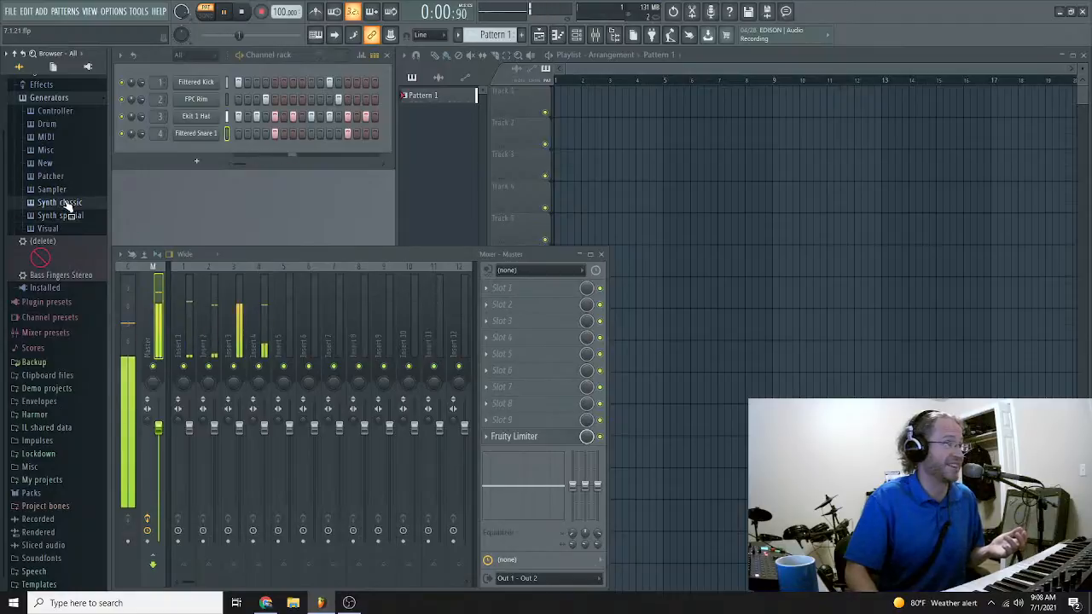
Step: Add the GMS synth from the Synth classic generators to the channel rack as a new channel
left_click(67, 203)
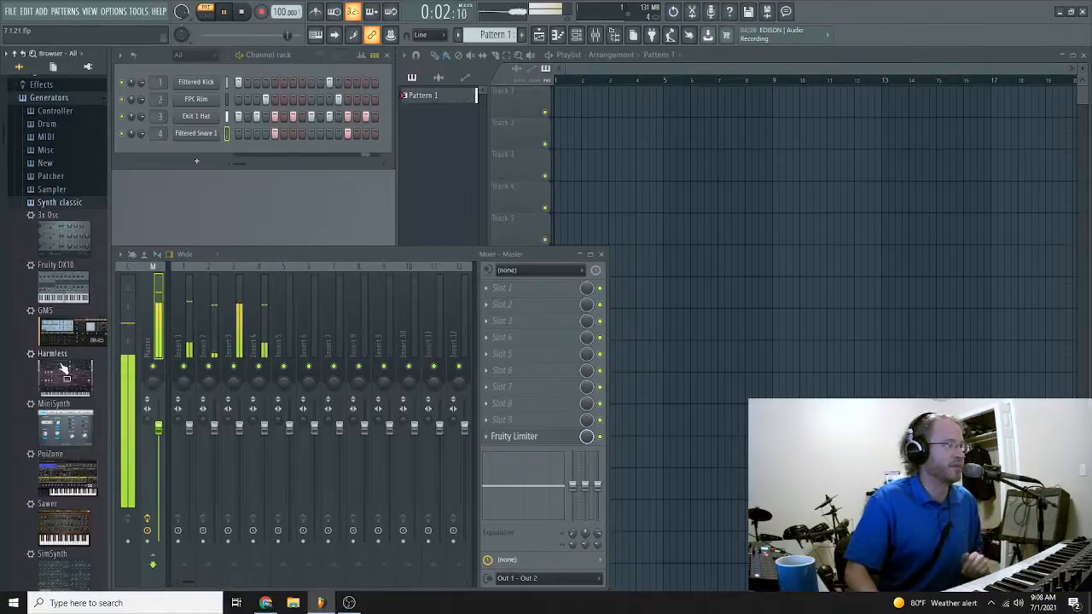
scroll(67, 380, "down", 2)
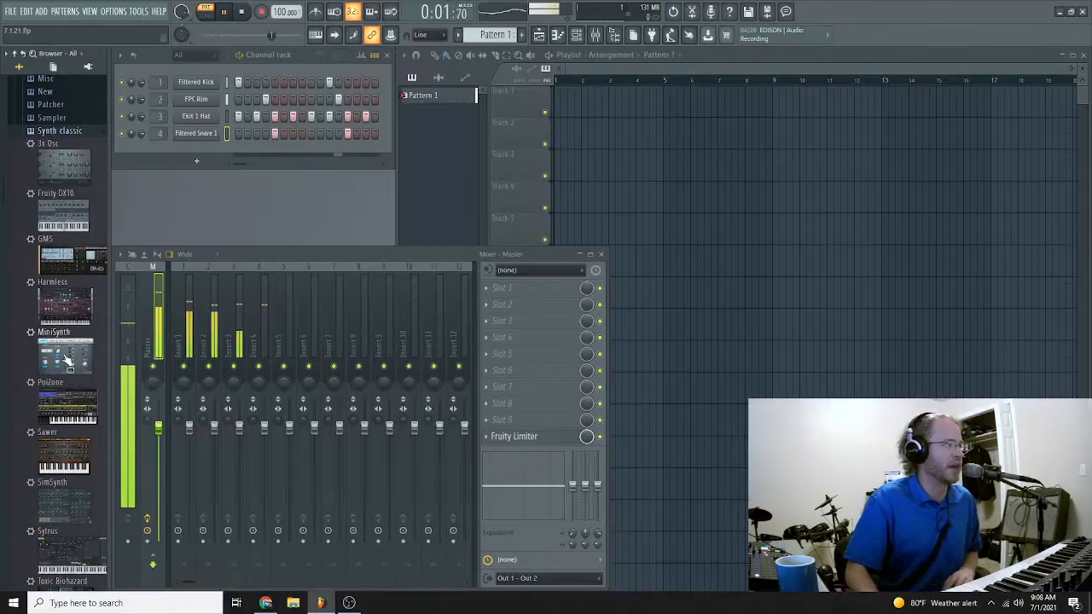
scroll(59, 358, "down", 3)
scroll(58, 294, "down", 3)
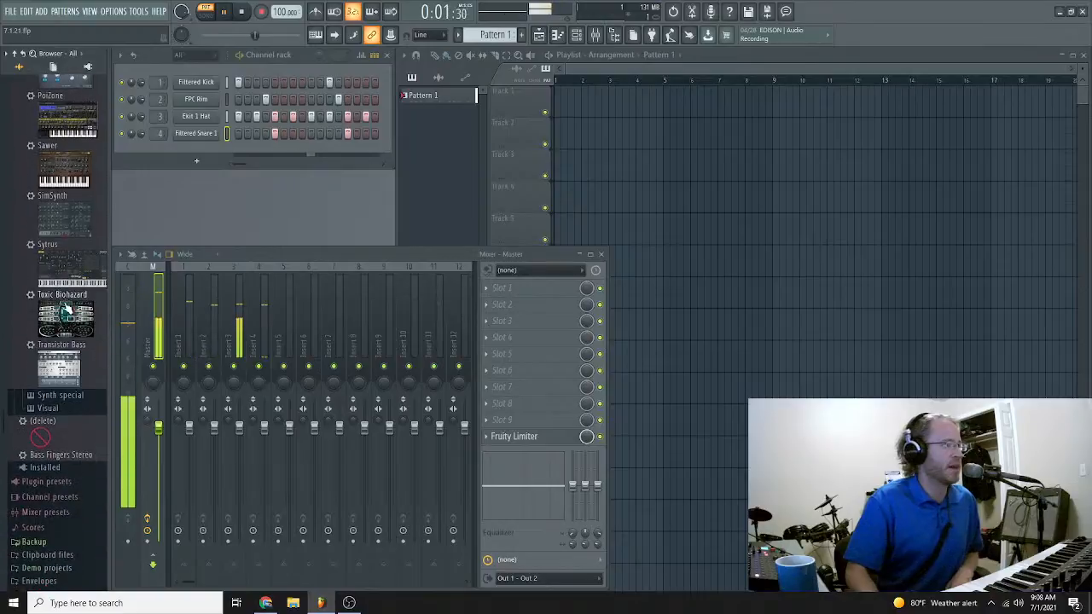
scroll(67, 384, "up", 5)
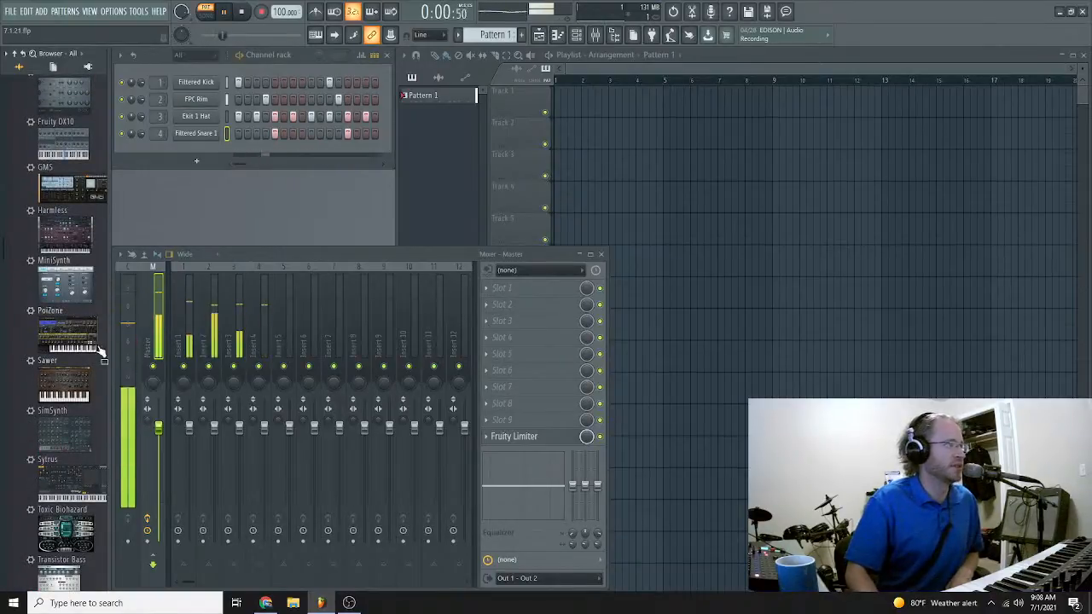
scroll(75, 316, "up", 2)
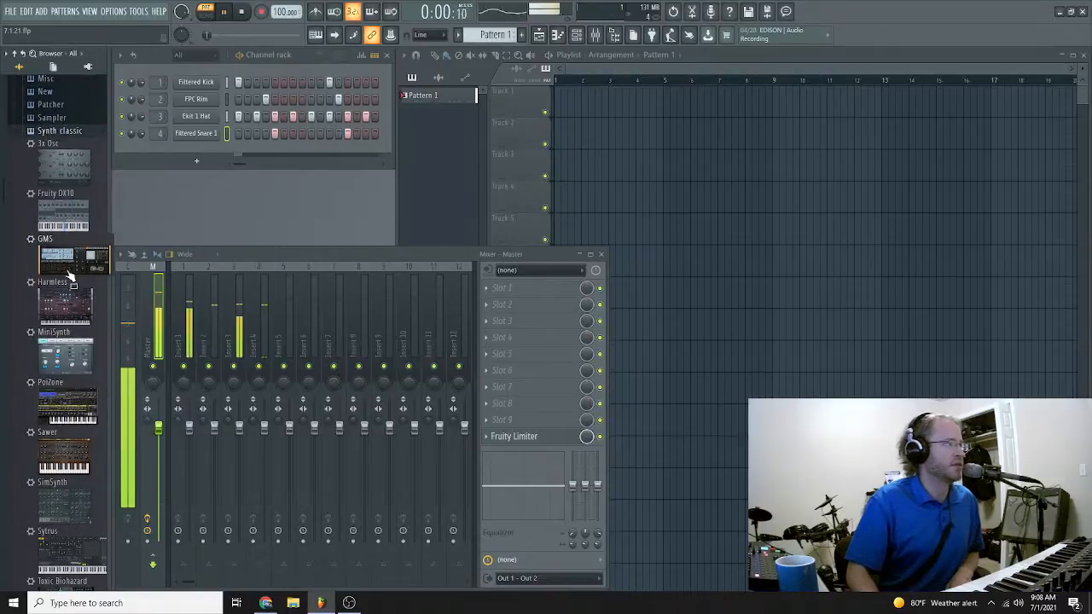
left_click_drag(71, 265, 196, 152)
Step: Route the GMS channel to mixer track Insert 6
scroll(154, 151, "up", 8)
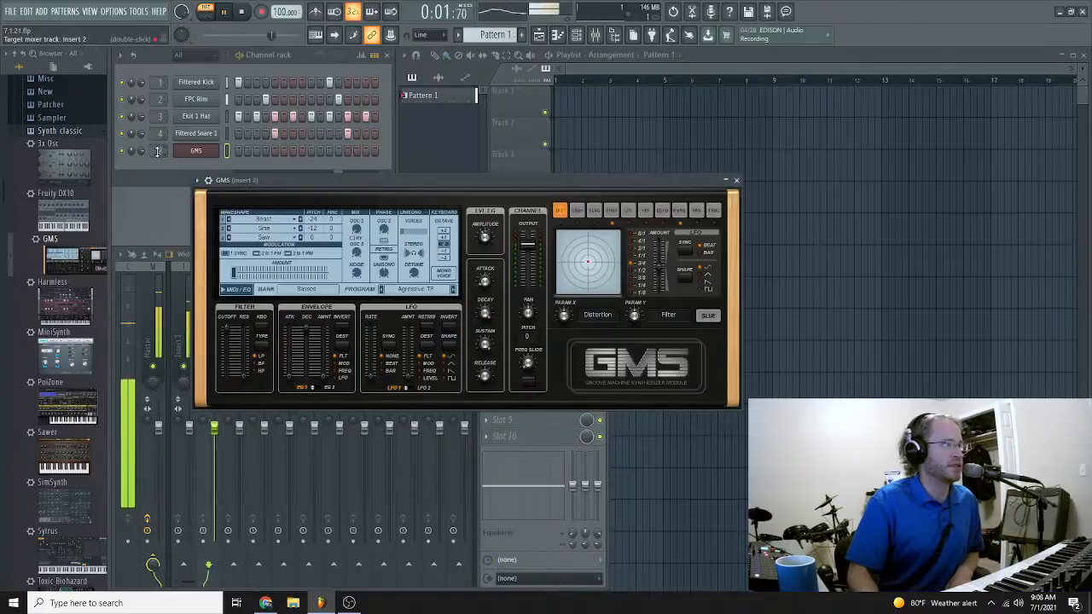
scroll(157, 151, "up", 3)
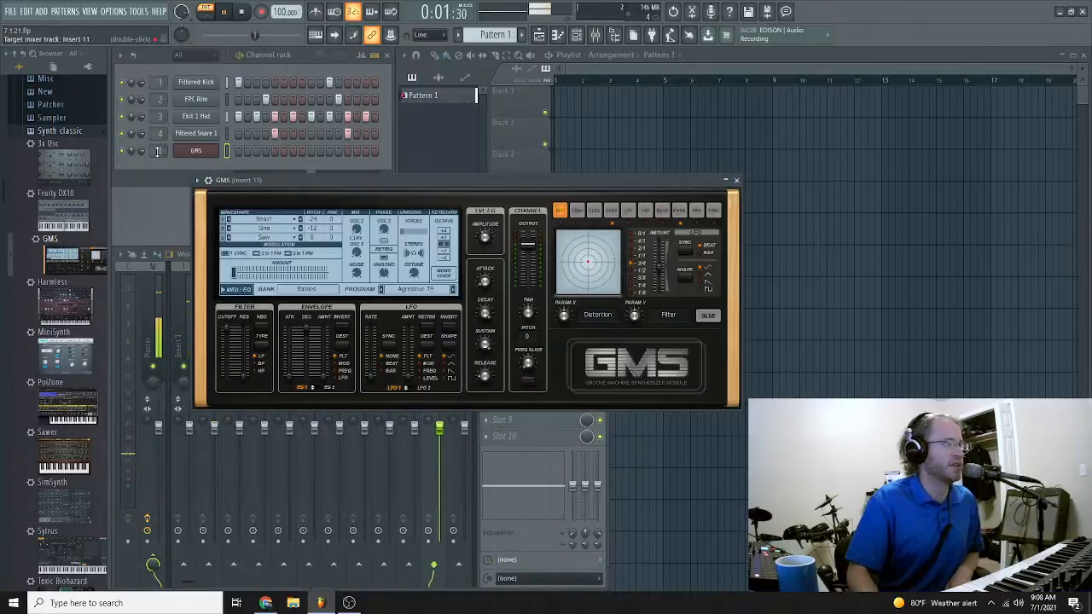
scroll(157, 151, "down", 7)
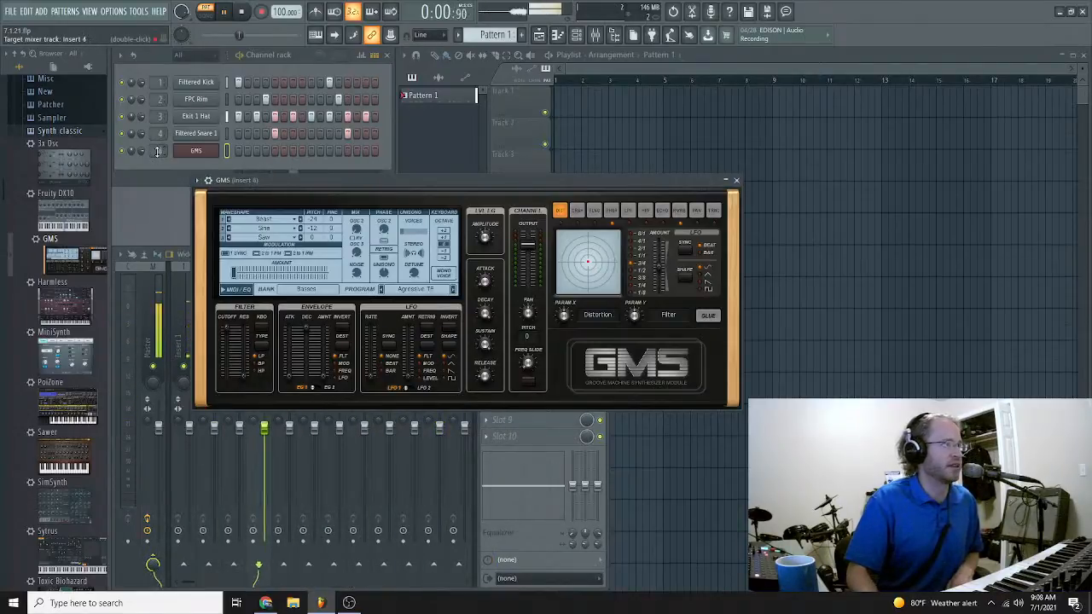
scroll(154, 151, "up", 1)
scroll(155, 151, "up", 1)
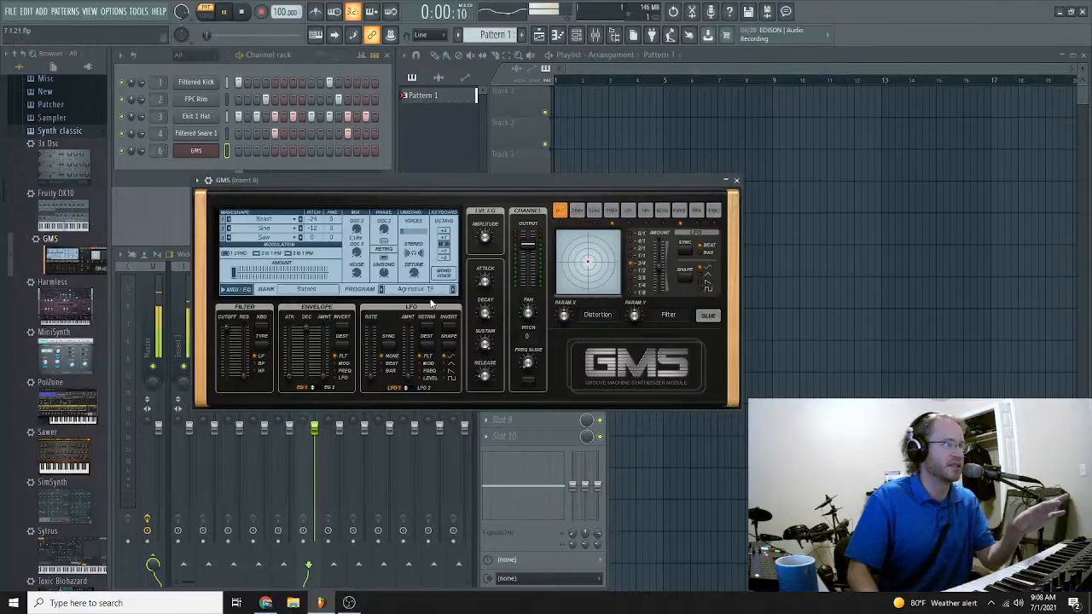
Step: Load Amphibian TE from the Leads & Synths bank of the GMS presets library and close the plugin window
left_click(394, 292)
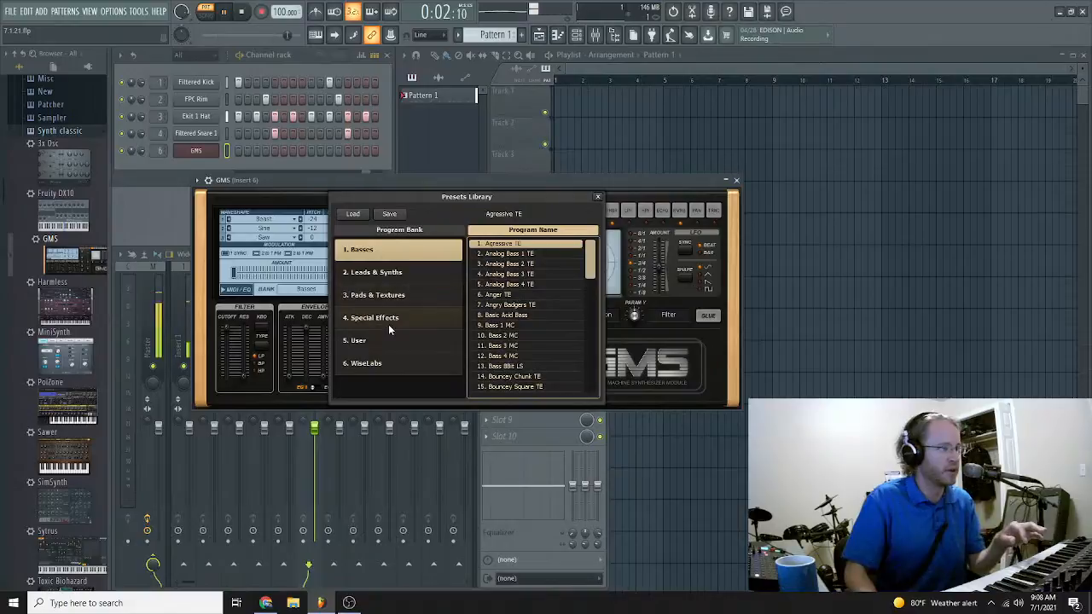
left_click(384, 278)
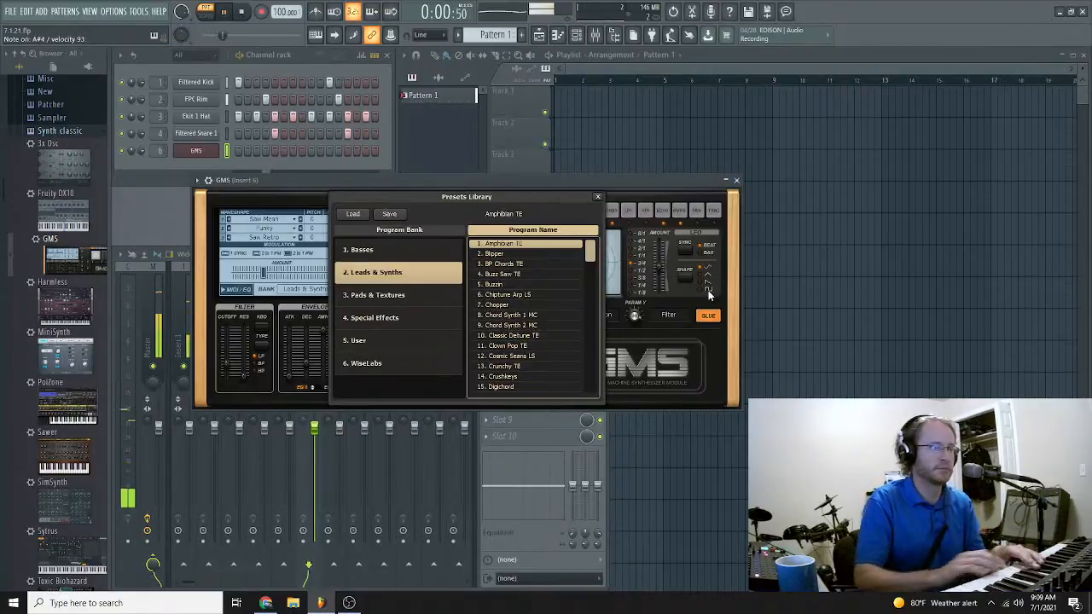
left_click(735, 182)
left_click(737, 181)
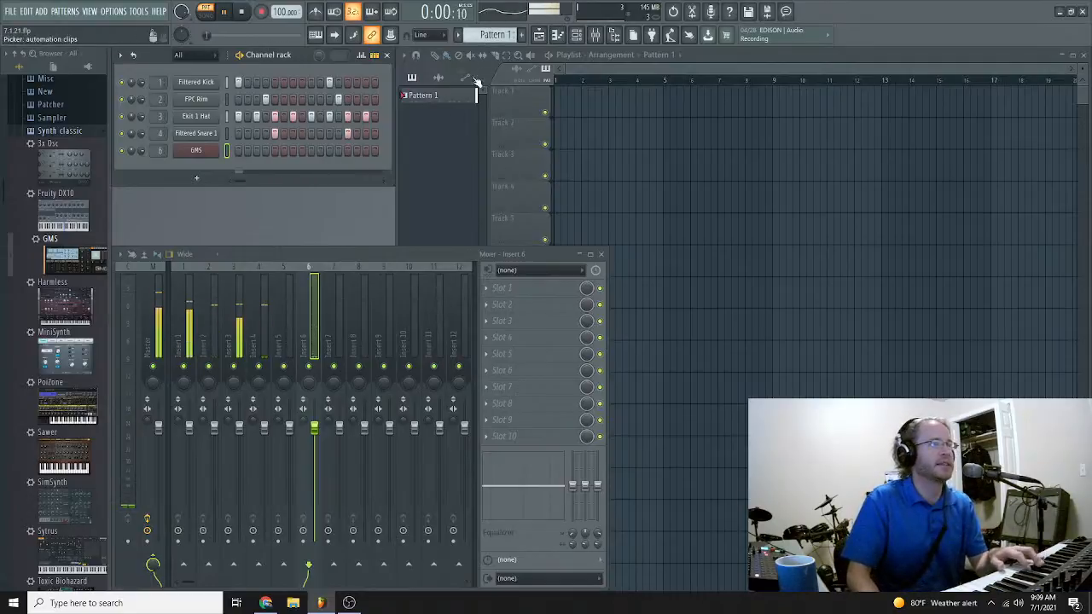
Step: Stop playback and place four consecutive Pattern 1 clips on Track 1 of the playlist, covering bars 1 to 4
key("space")
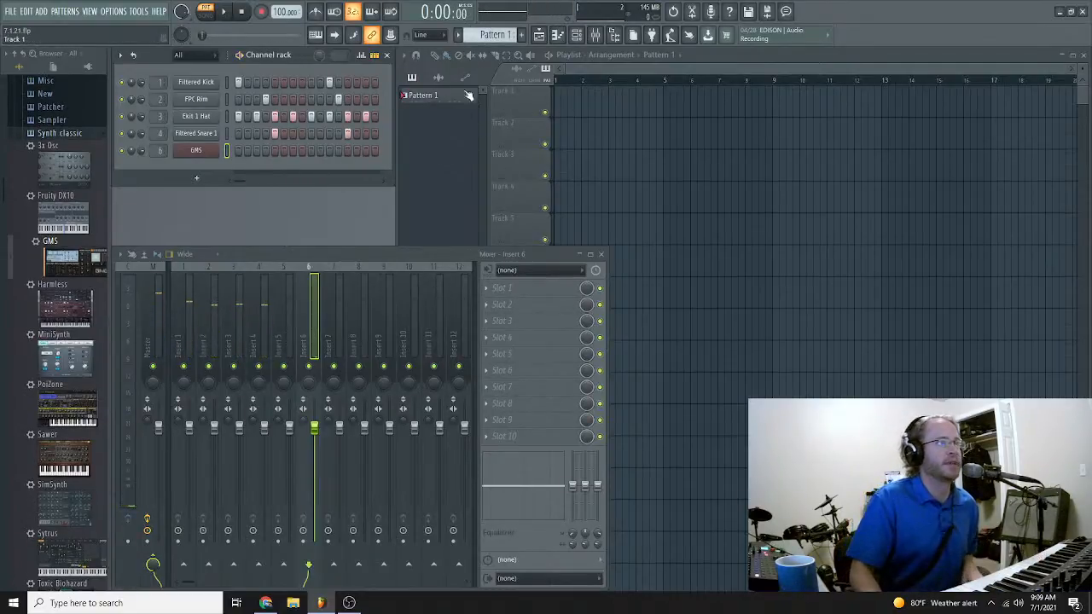
left_click(432, 101)
left_click_drag(558, 103, 644, 106)
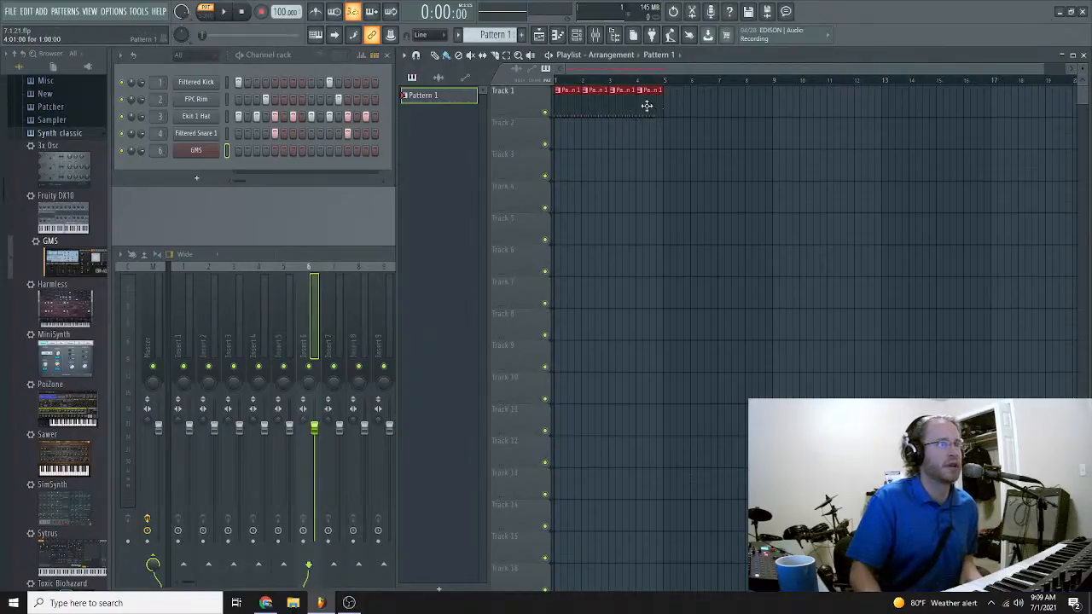
Step: Switch playback to song mode and arm recording for everything
left_click(207, 14)
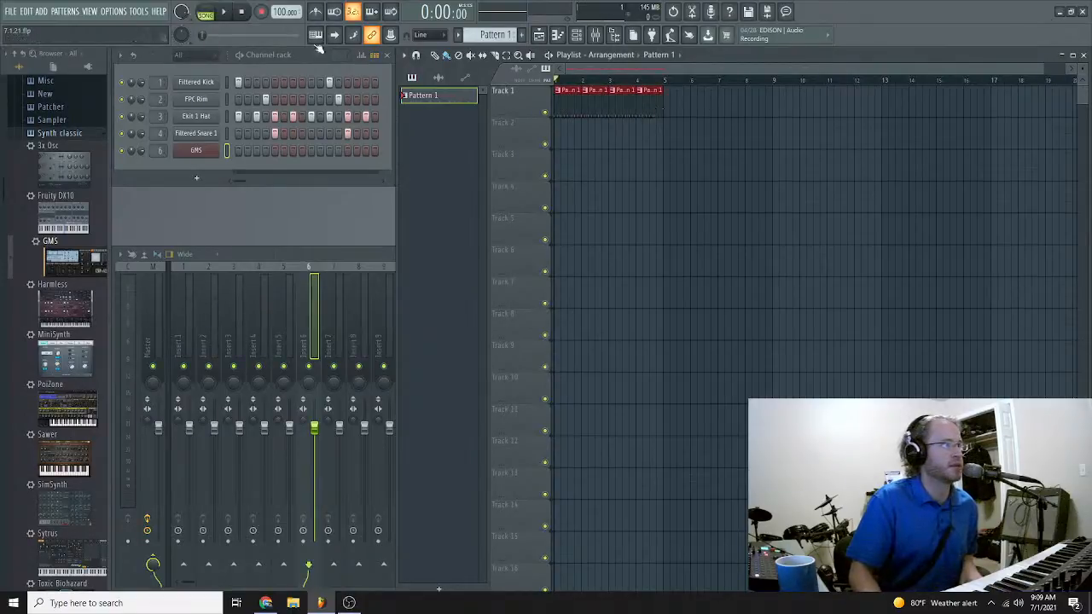
left_click(262, 13)
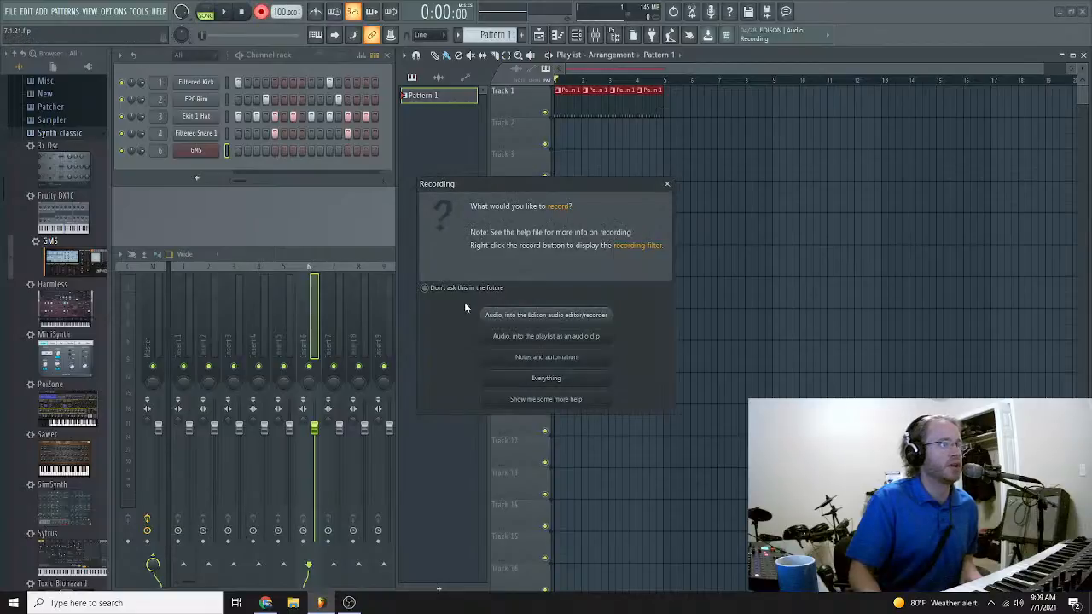
left_click(569, 380)
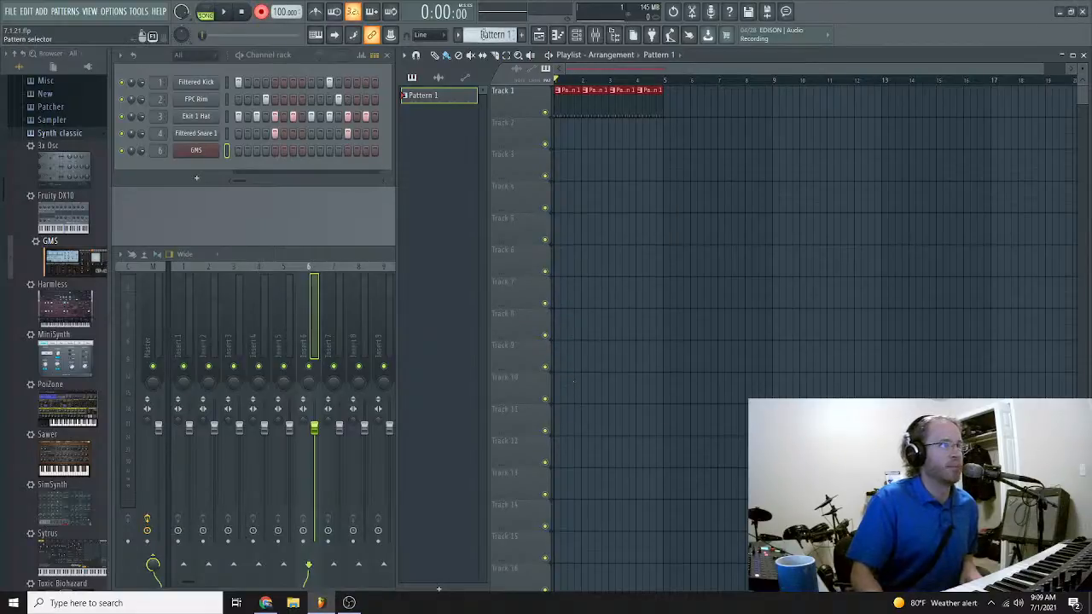
Step: Create an empty Pattern 2 and record a live GMS melody into it over the four drum clips
key("F4")
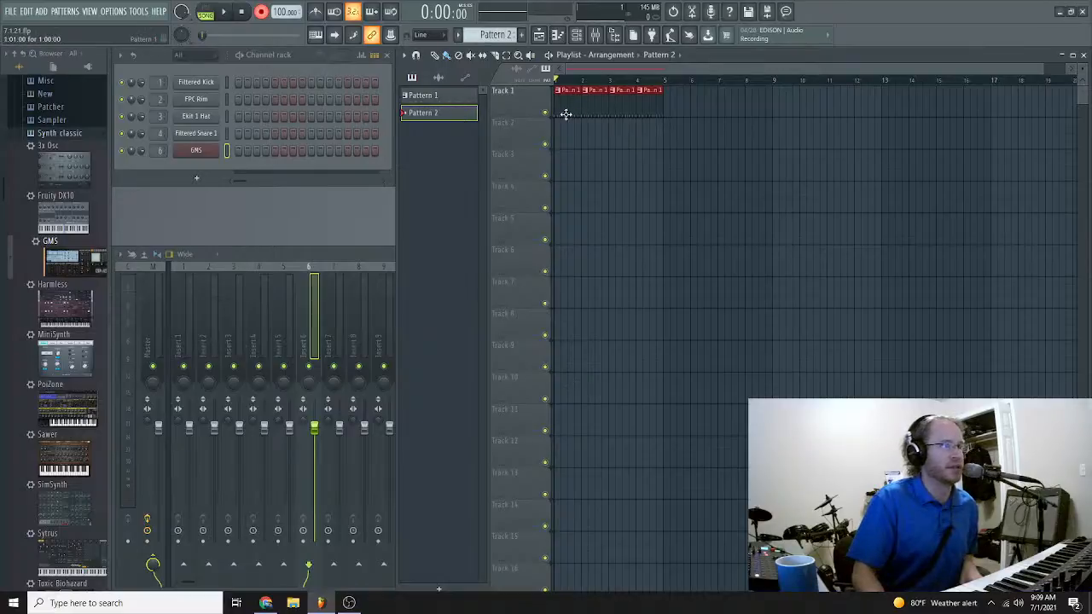
left_click(441, 97)
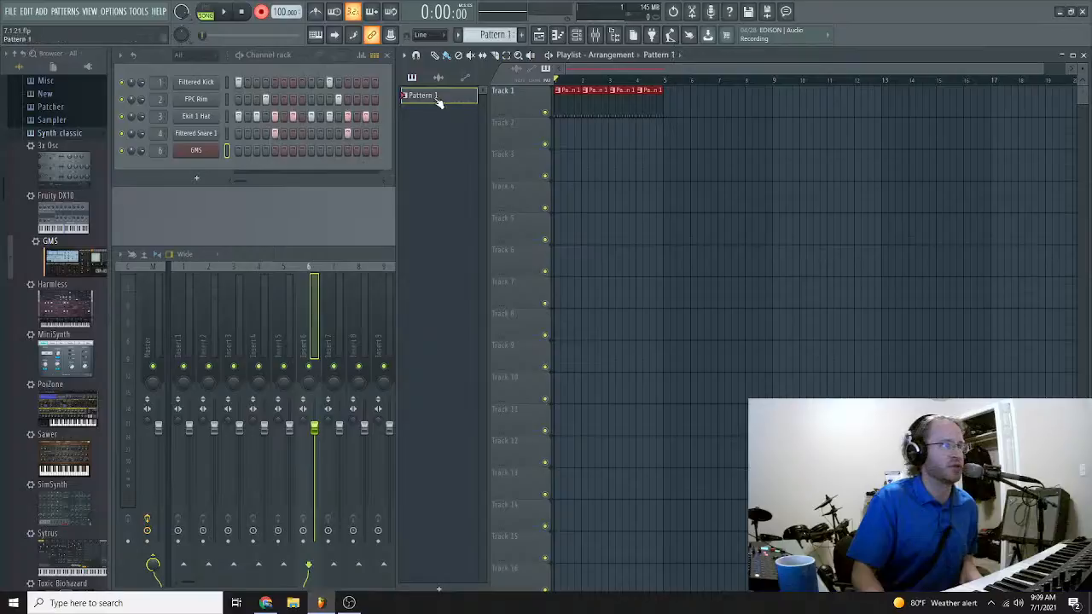
key("F4")
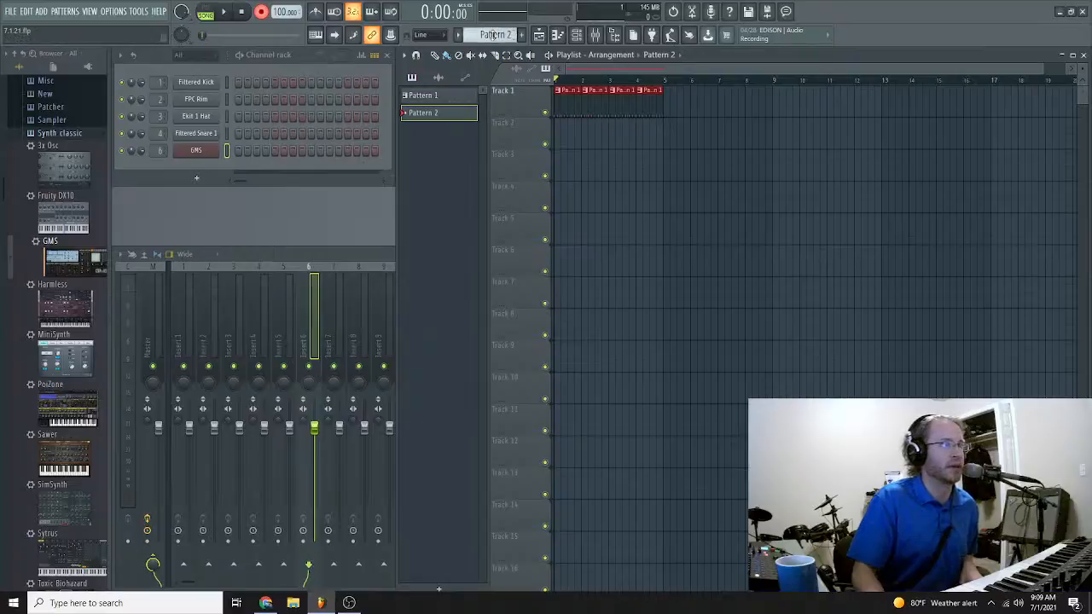
left_click(226, 13)
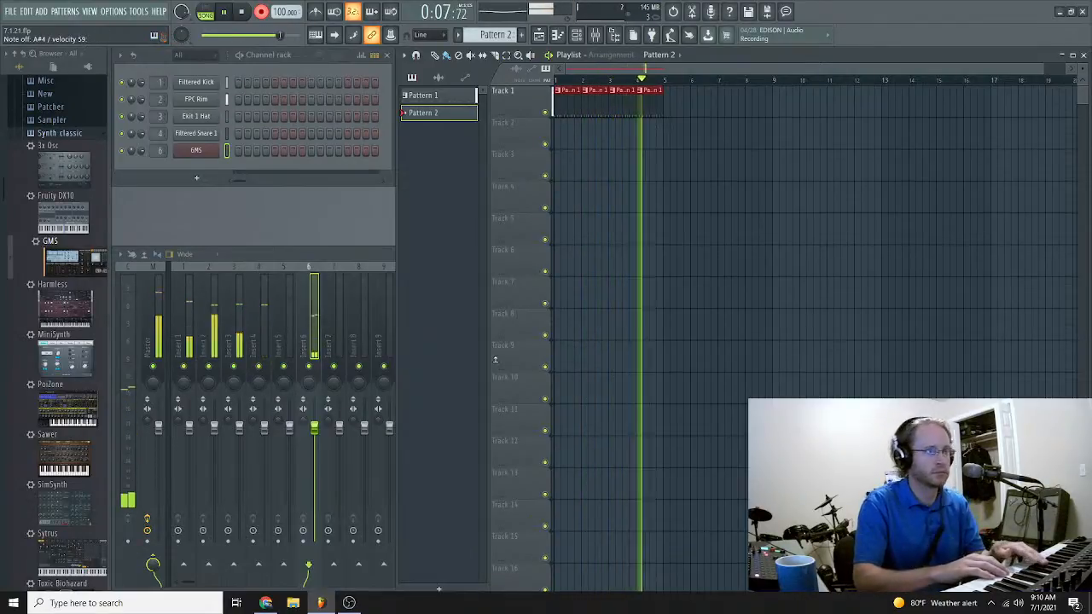
key("space")
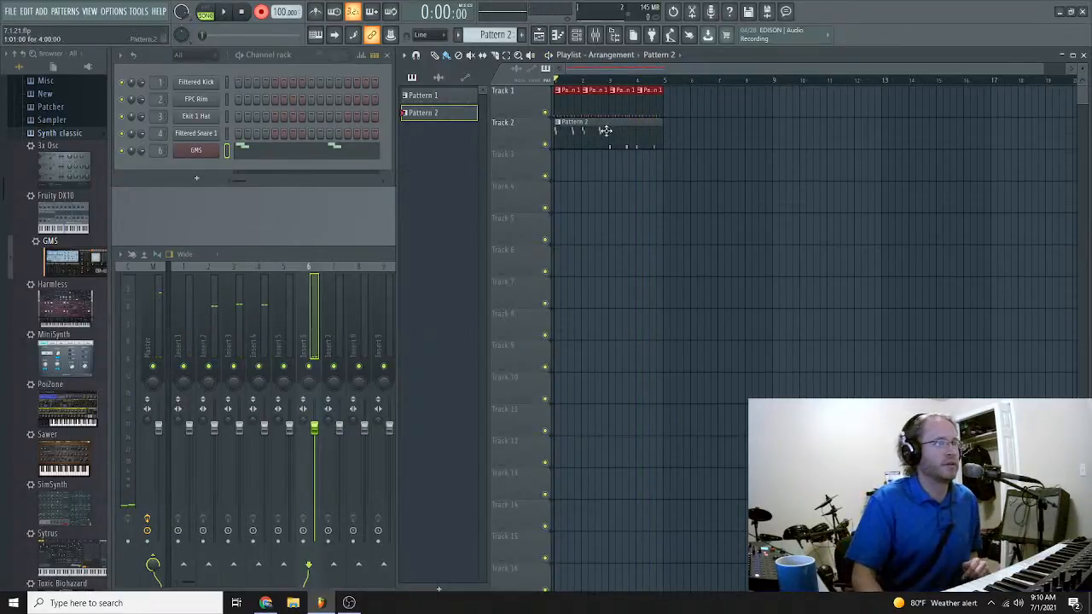
Step: Open Pattern 2's GMS notes in the piano roll and align the recorded D#5, D5 and A#4 notes with the beat grid
double_click(444, 120)
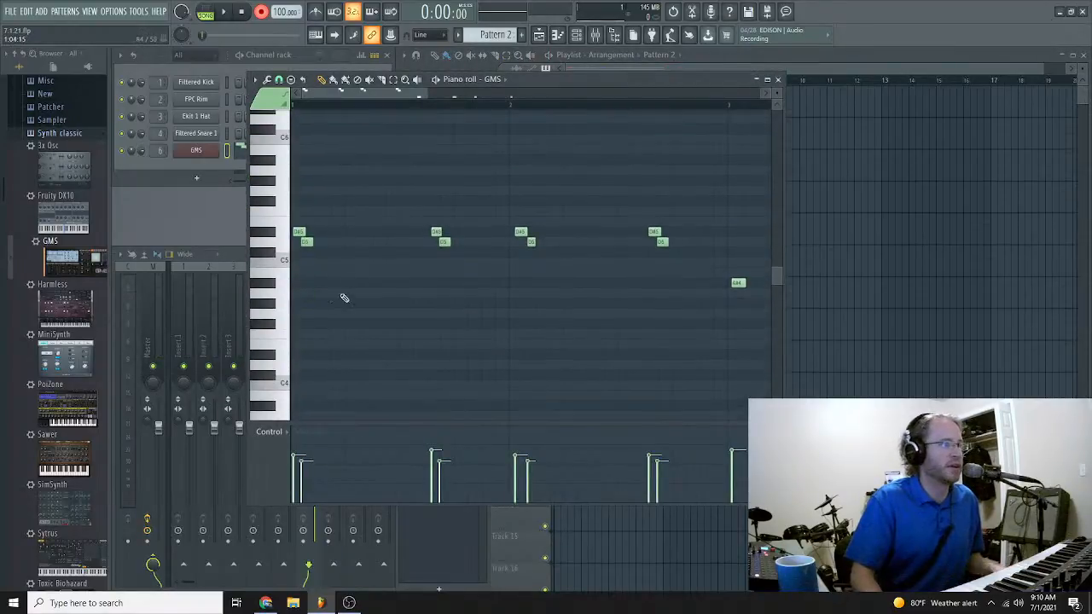
left_click(287, 232)
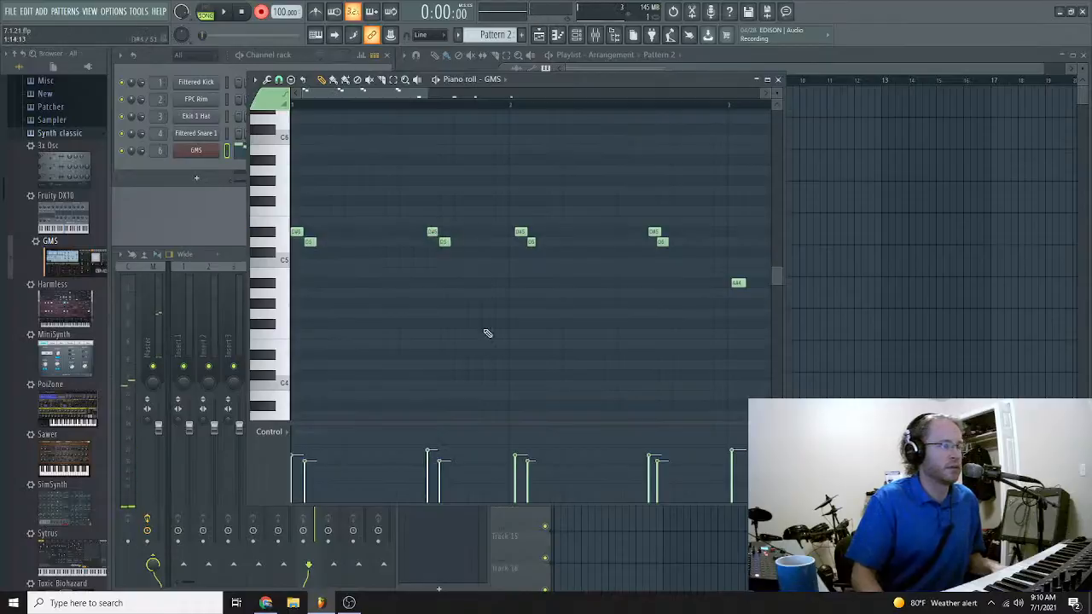
left_click_drag(519, 232, 517, 232)
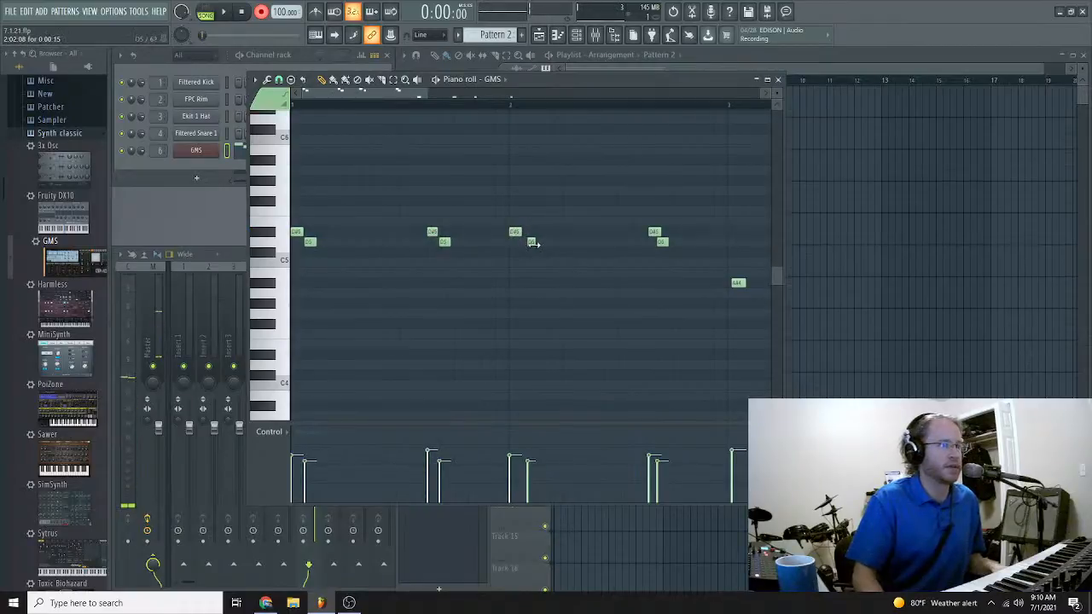
left_click(654, 231)
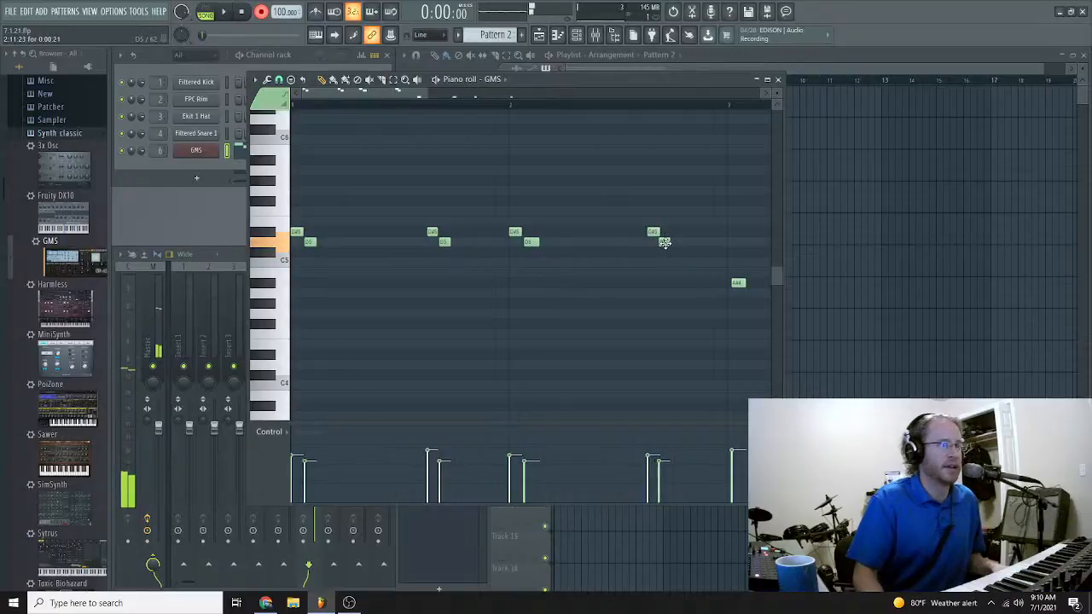
scroll(482, 107, "right", 5)
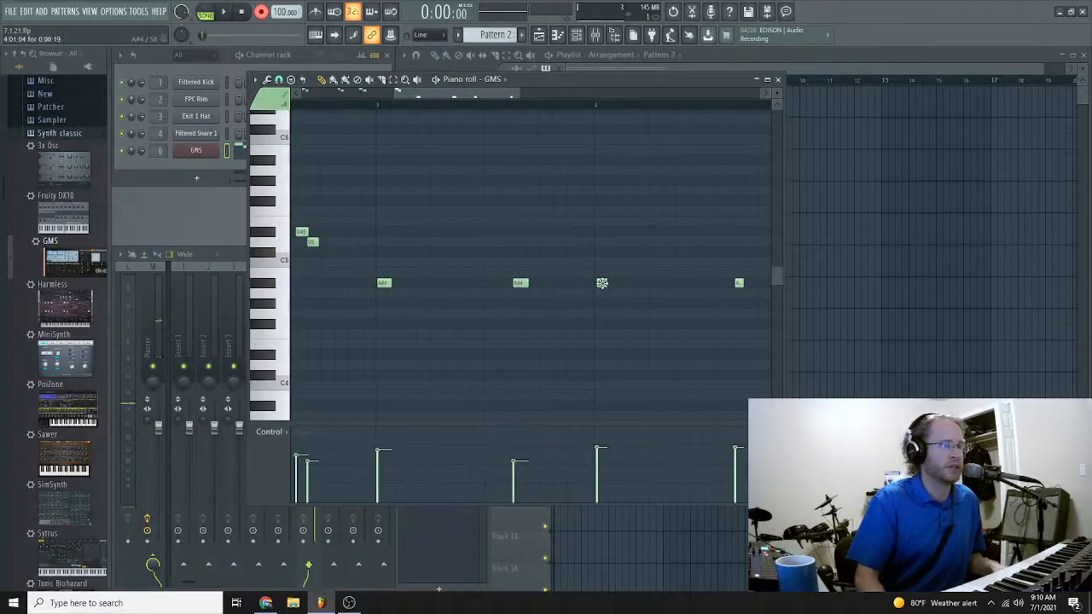
left_click_drag(738, 284, 735, 282)
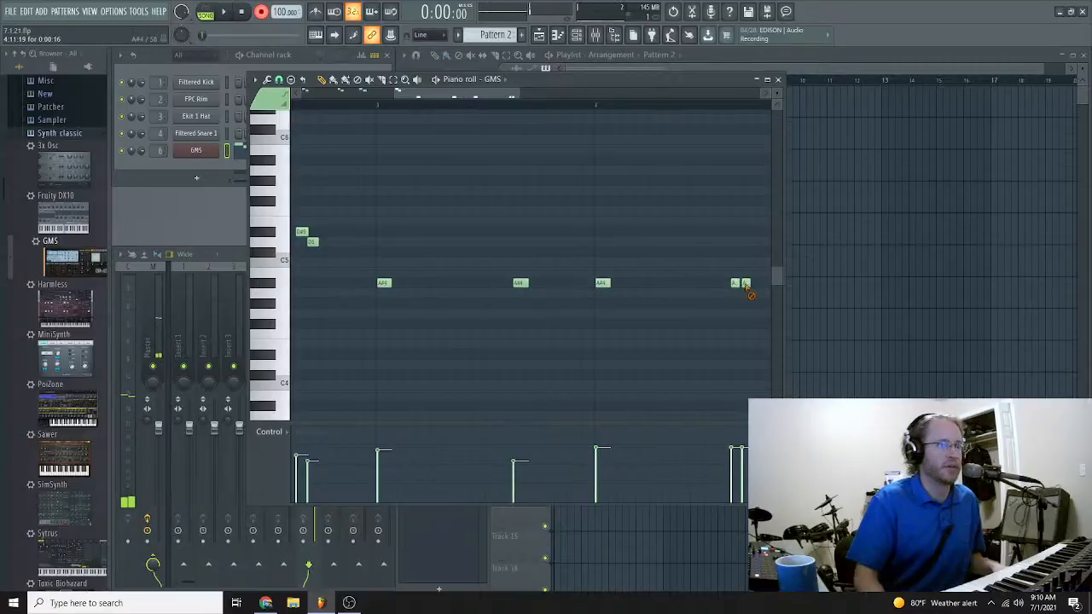
Step: Even out the velocities of the GMS notes in Pattern 2 to about 75% and close the piano roll
left_click_drag(482, 88, 245, 109)
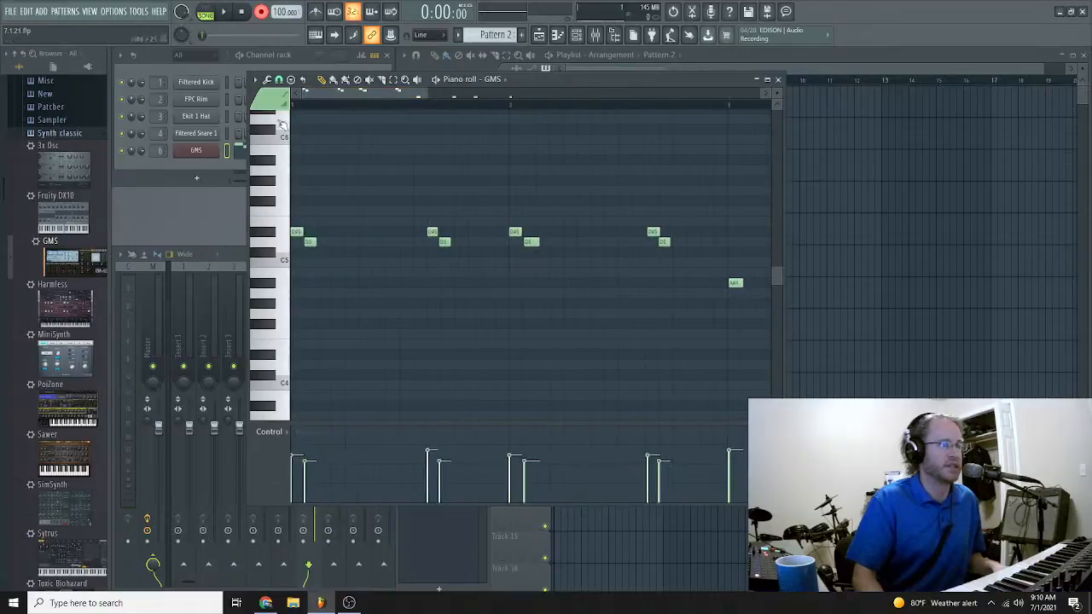
left_click_drag(428, 96, 622, 115)
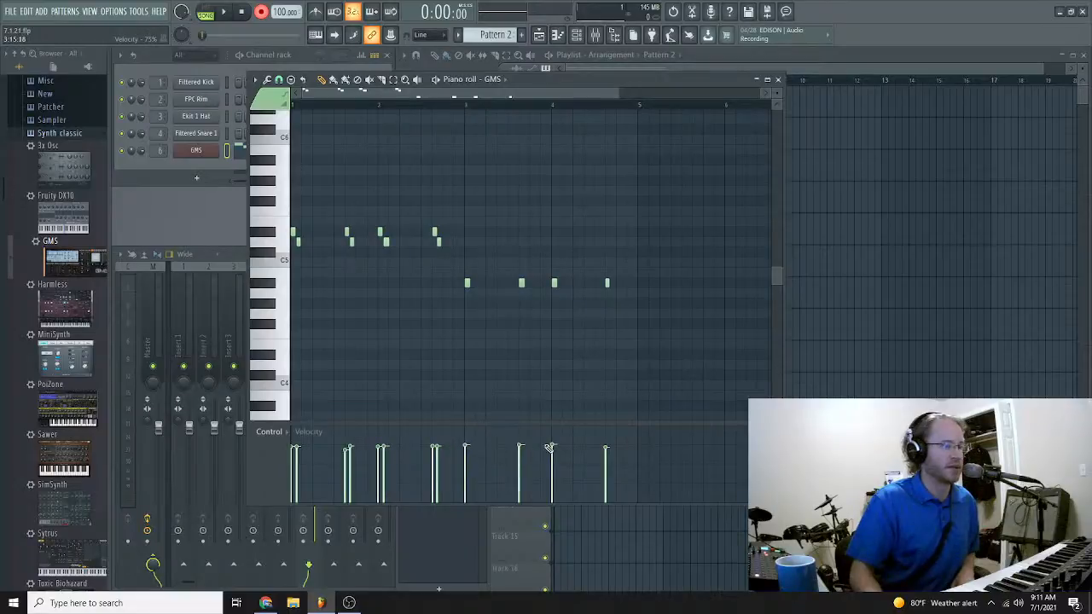
left_click(779, 79)
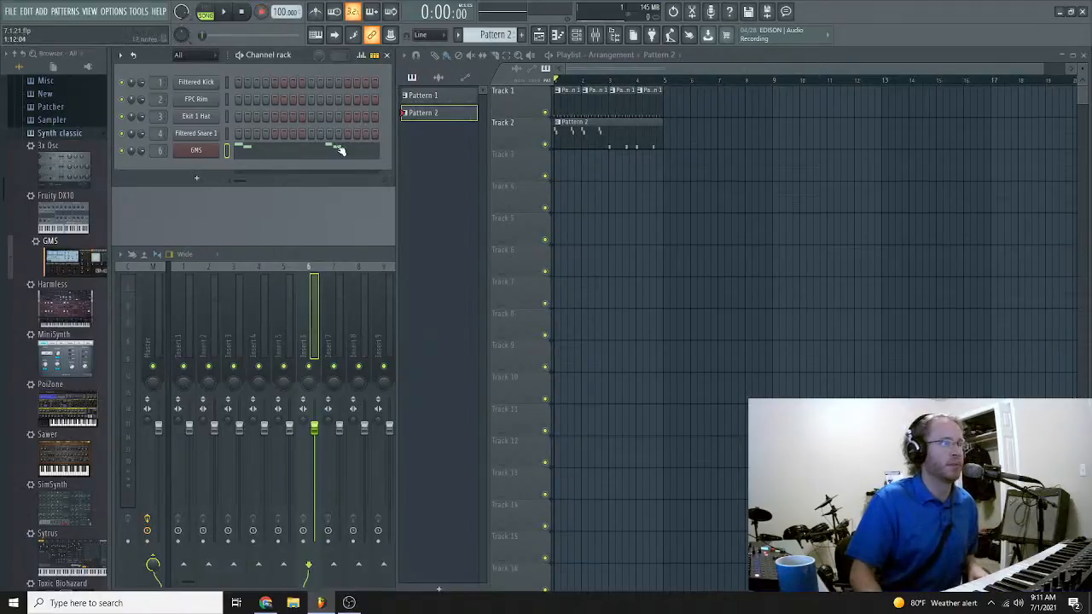
Step: Play the song and route mixer tracks Insert 1 to Insert 4 into Insert 5 as a drum bus
key("space")
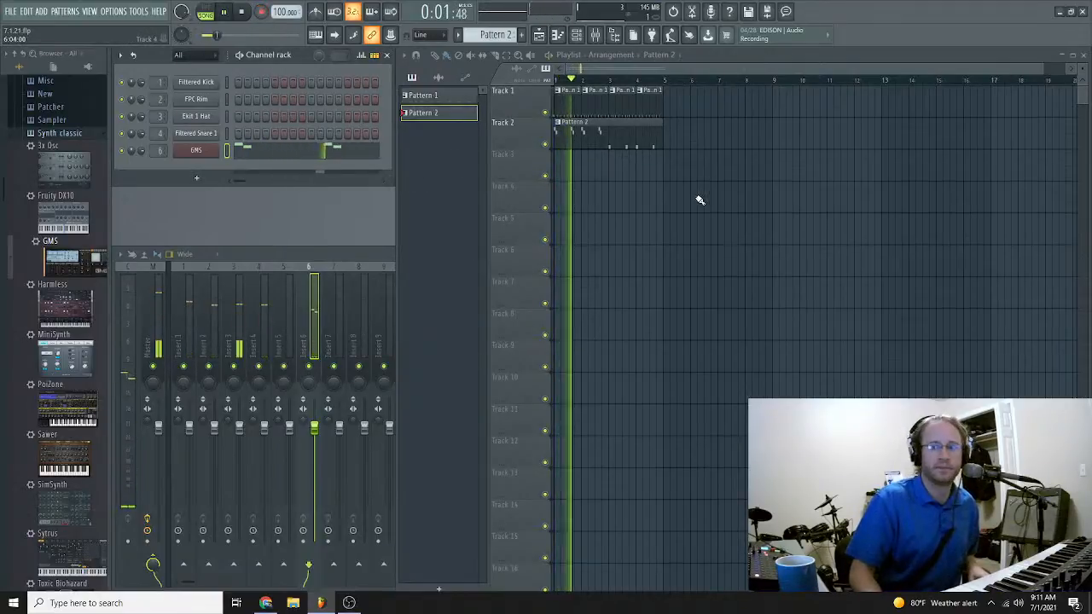
left_click(276, 254)
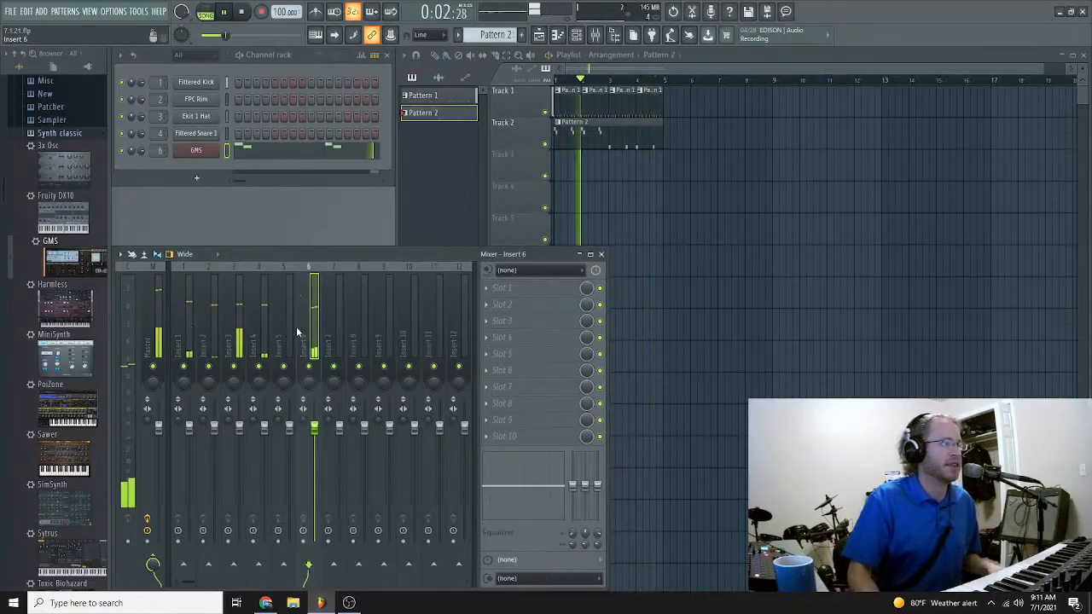
left_click(188, 316)
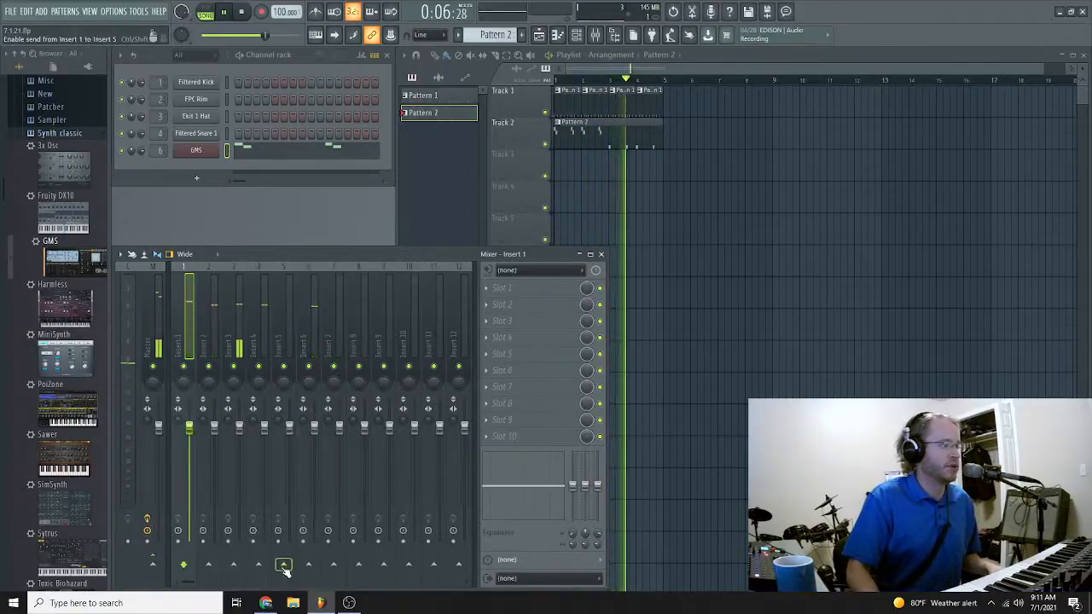
left_click(213, 316)
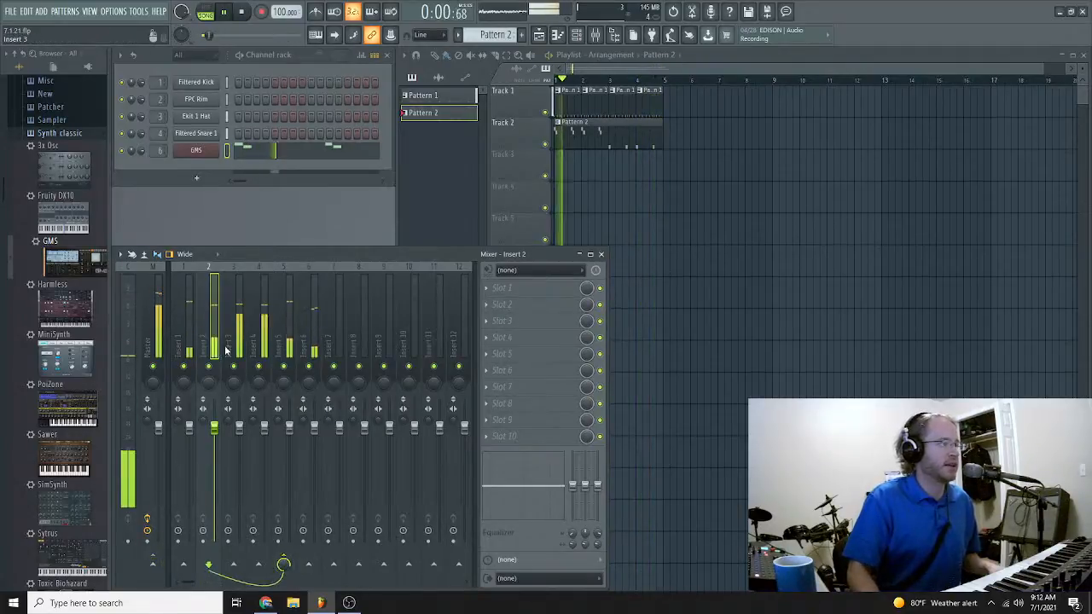
left_click(249, 424)
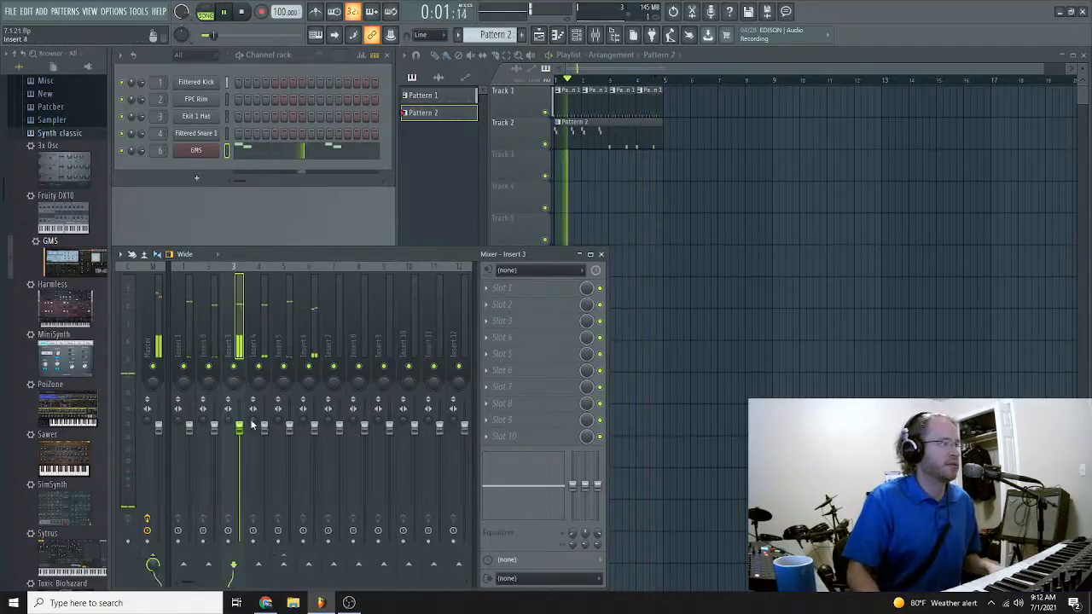
left_click(259, 559)
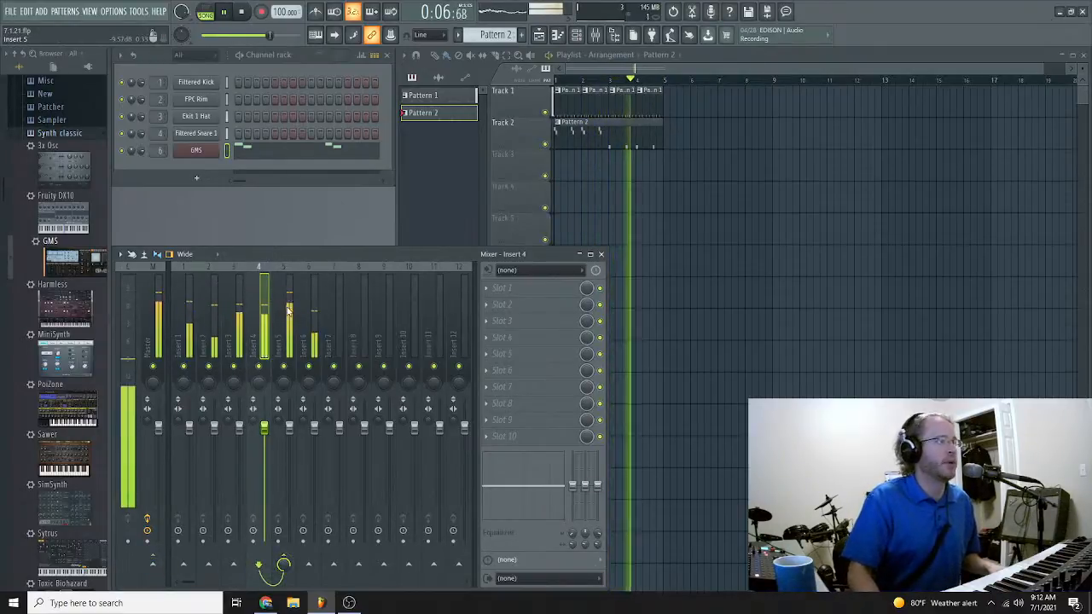
Step: Add a Fruity Compressor to effect slot 1 of mixer track Insert 5
left_click(295, 365)
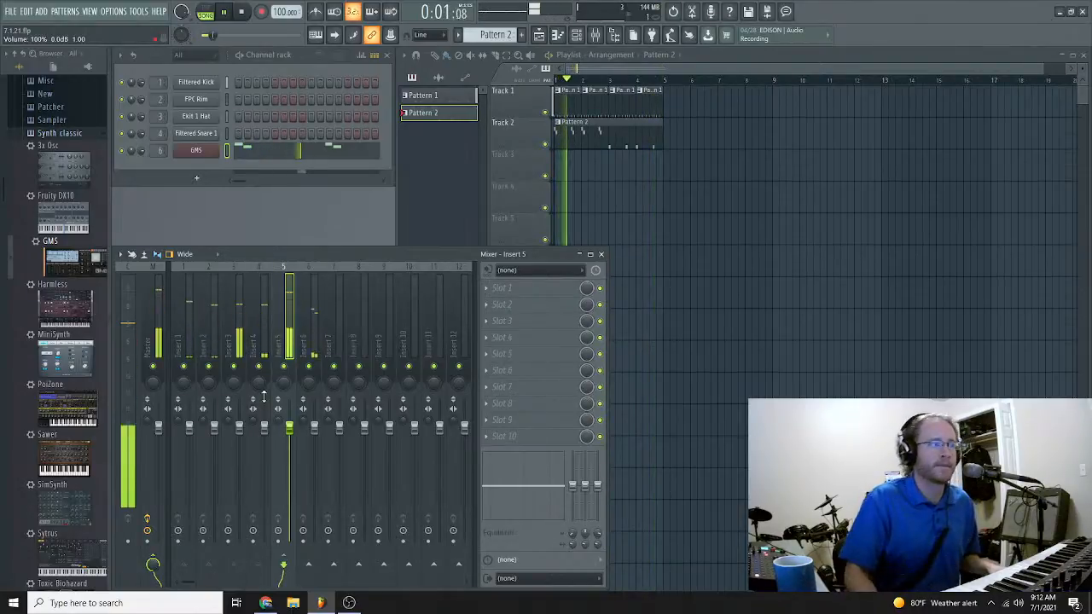
left_click(506, 289)
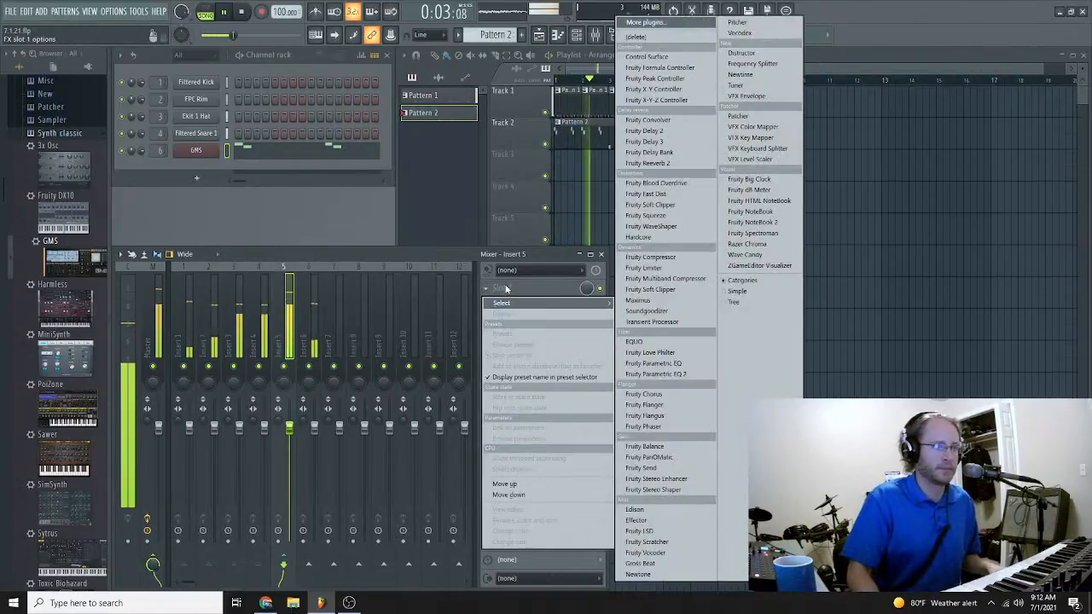
left_click(652, 257)
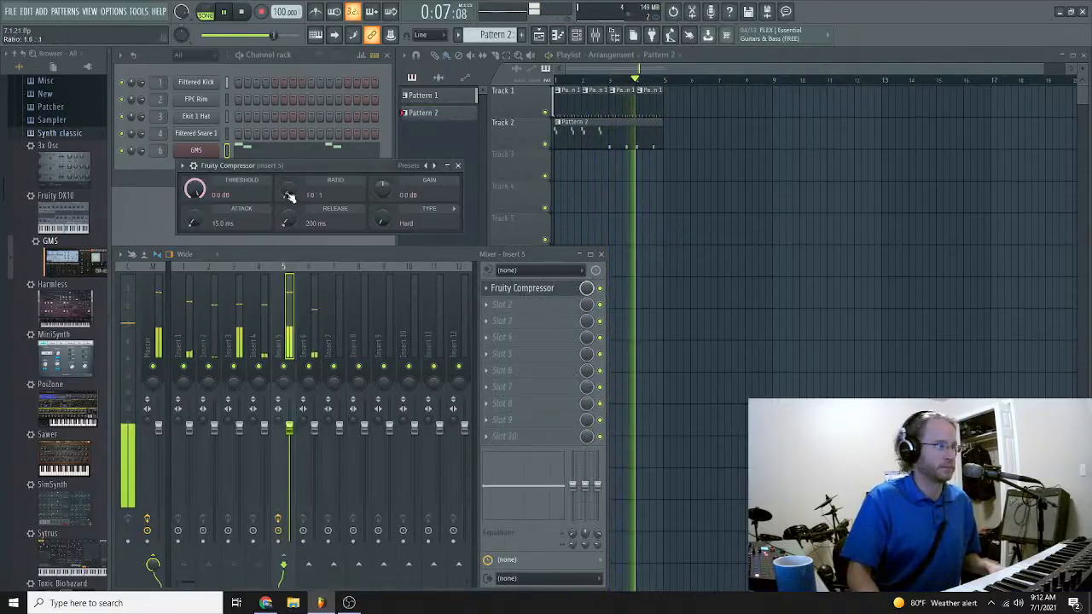
Step: Try the Complete Mix and Drums presets on the Insert 5 compressor
left_click(408, 166)
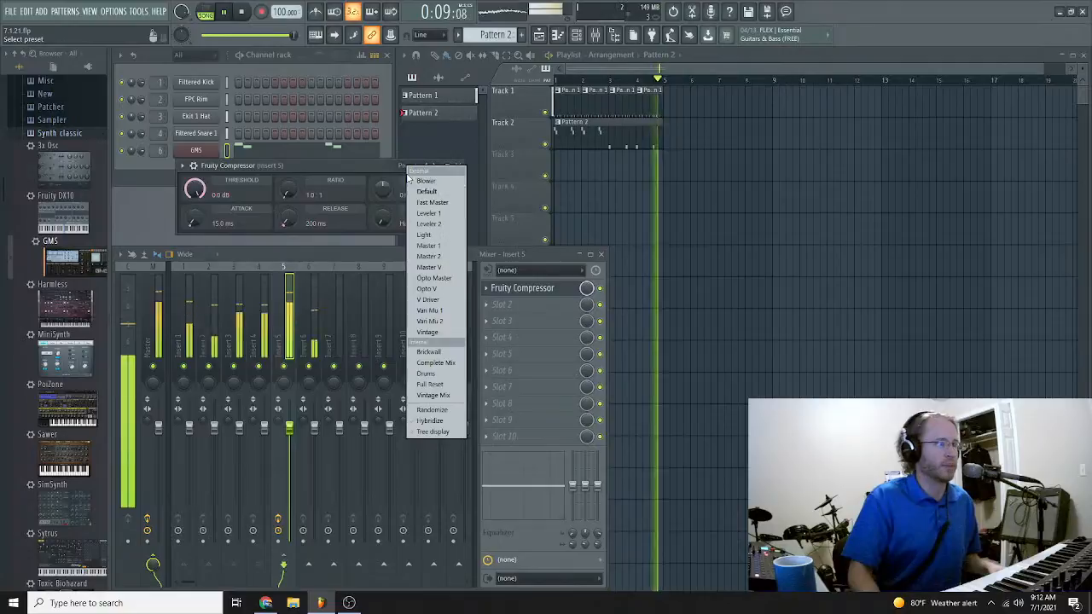
left_click(435, 362)
left_click(418, 167)
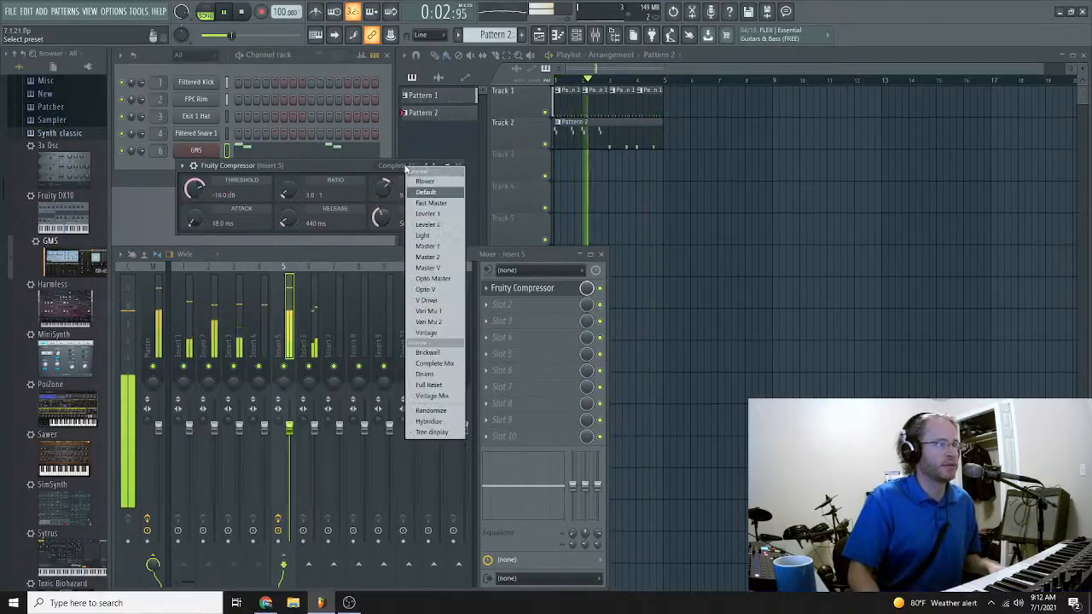
left_click(426, 374)
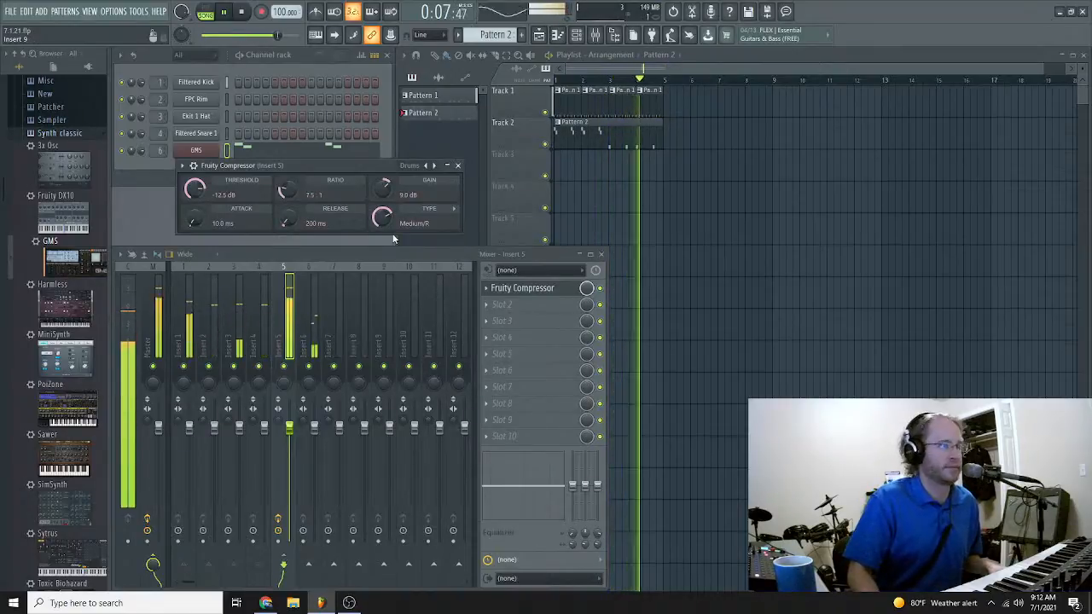
Step: Load the Vintage preset on the Insert 5 compressor and set its attack to 23.5 ms
left_click(418, 167)
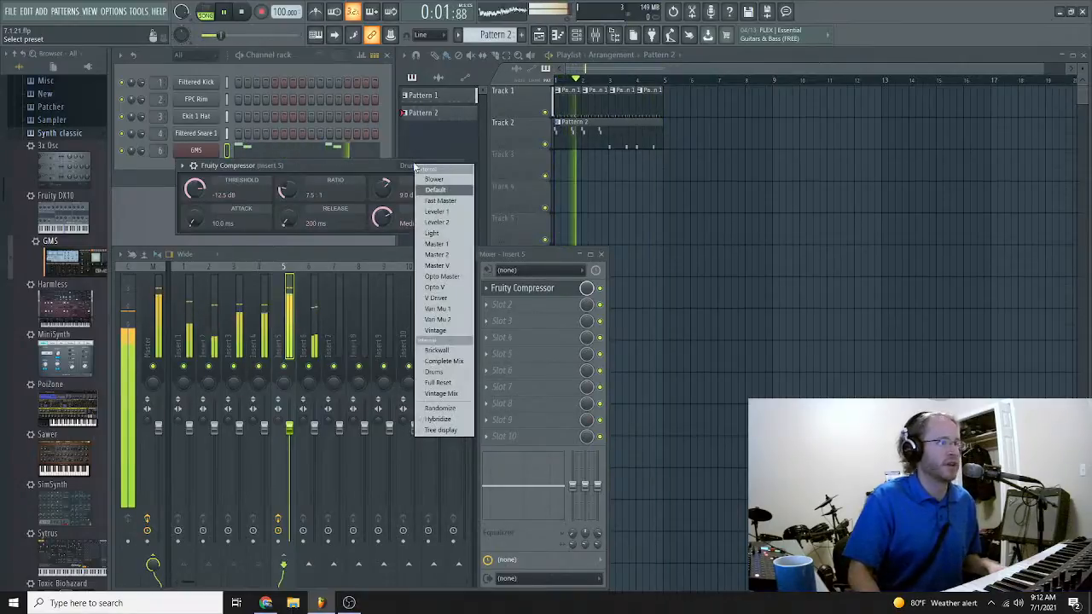
left_click(443, 332)
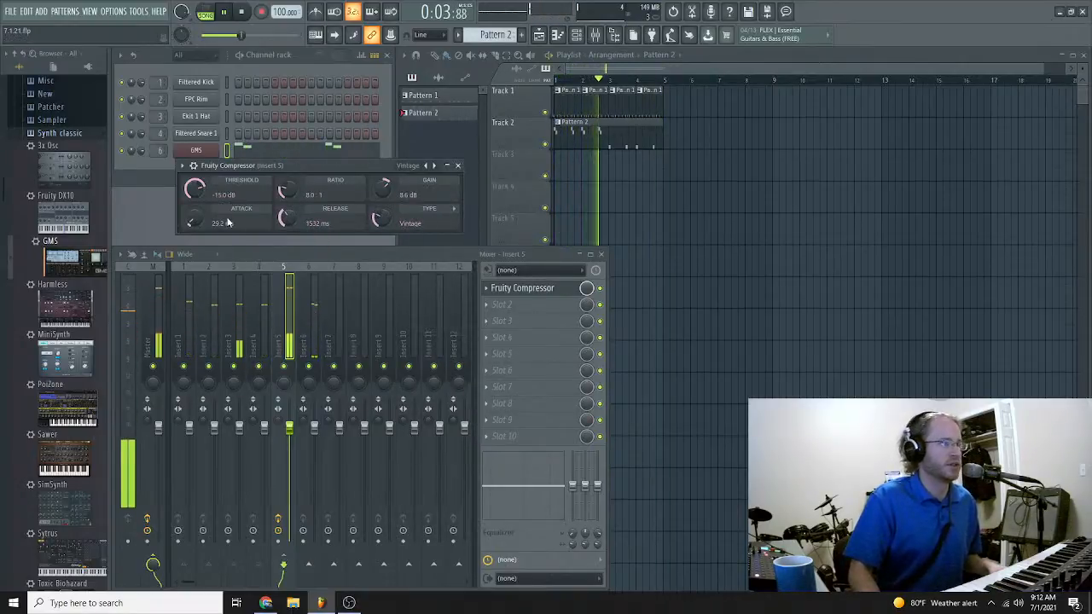
left_click_drag(194, 220, 198, 225)
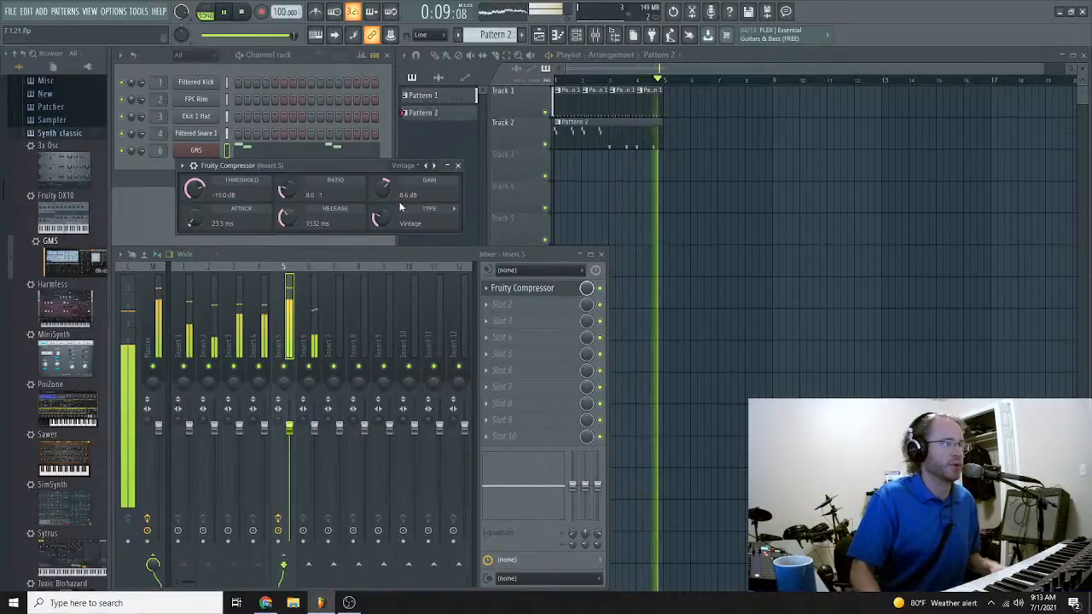
Step: Check the levels and routing of Insert 5 and Insert 1 during playback and shift the compressor window slightly
left_click(286, 300)
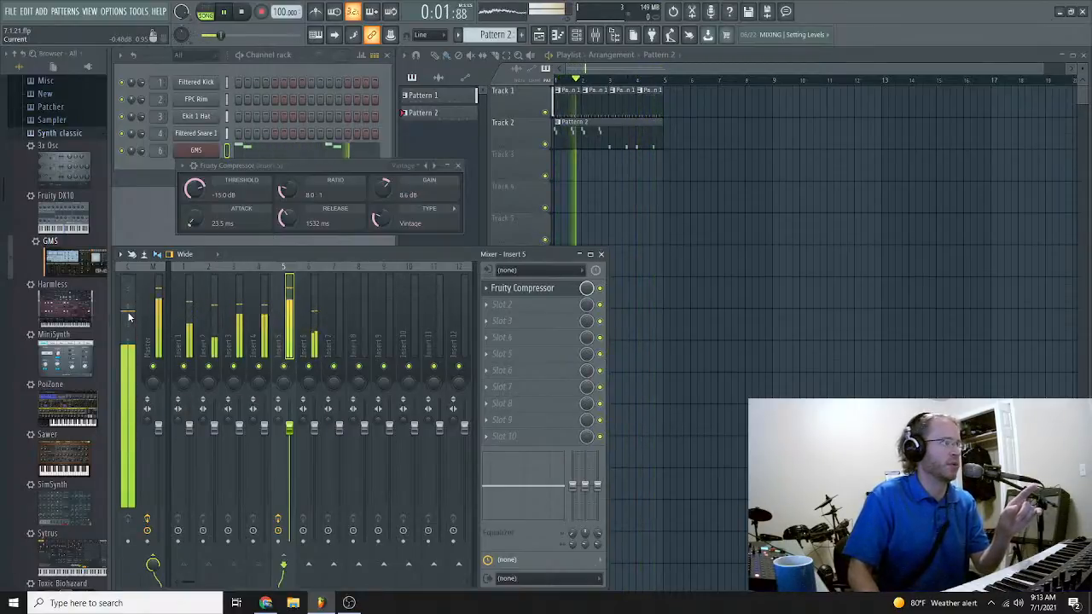
left_click(188, 316)
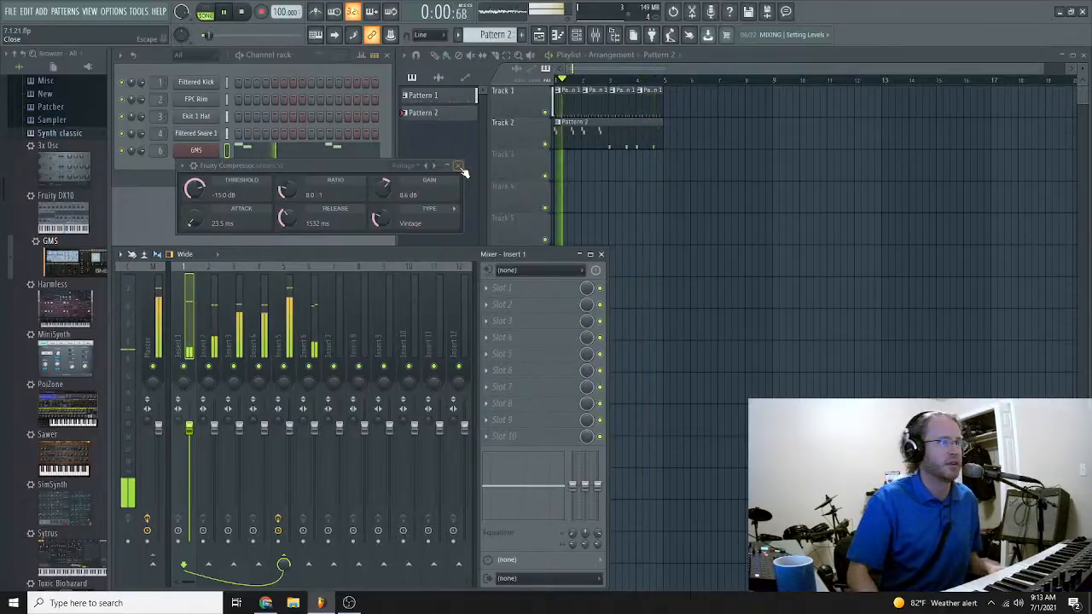
left_click_drag(343, 162, 362, 165)
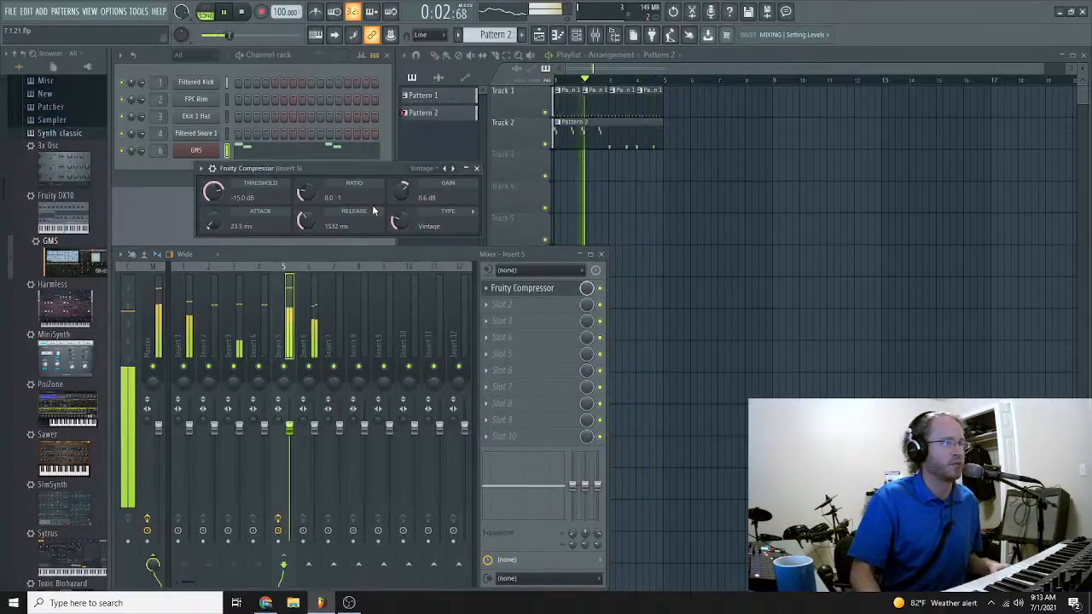
Step: Close the Insert 5 compressor and add Bass Fingers Stereo from the plugin database to the channel rack
left_click(476, 168)
key("space")
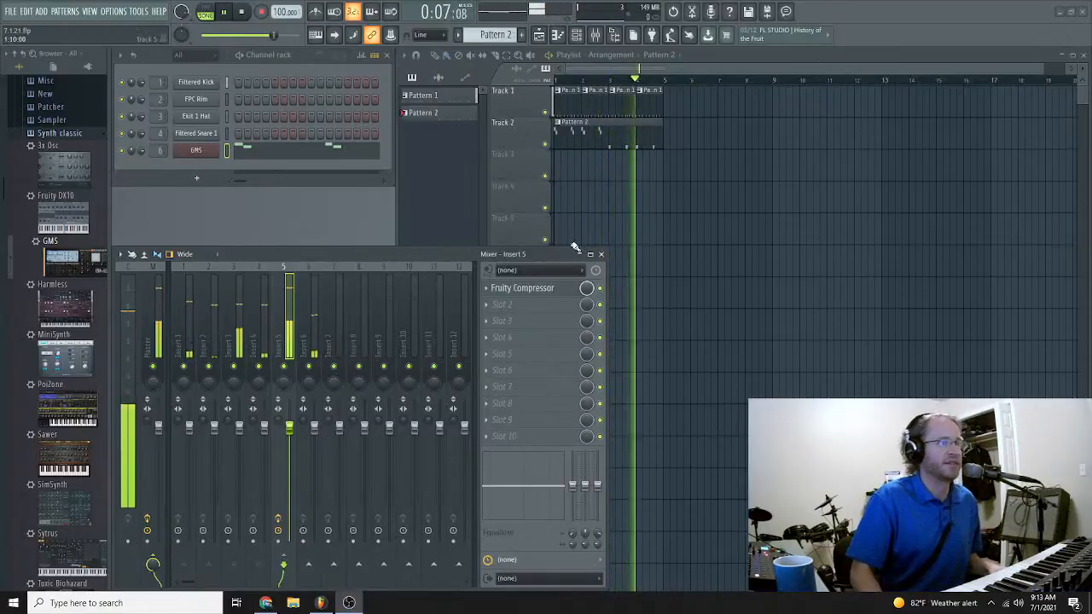
left_click(64, 133)
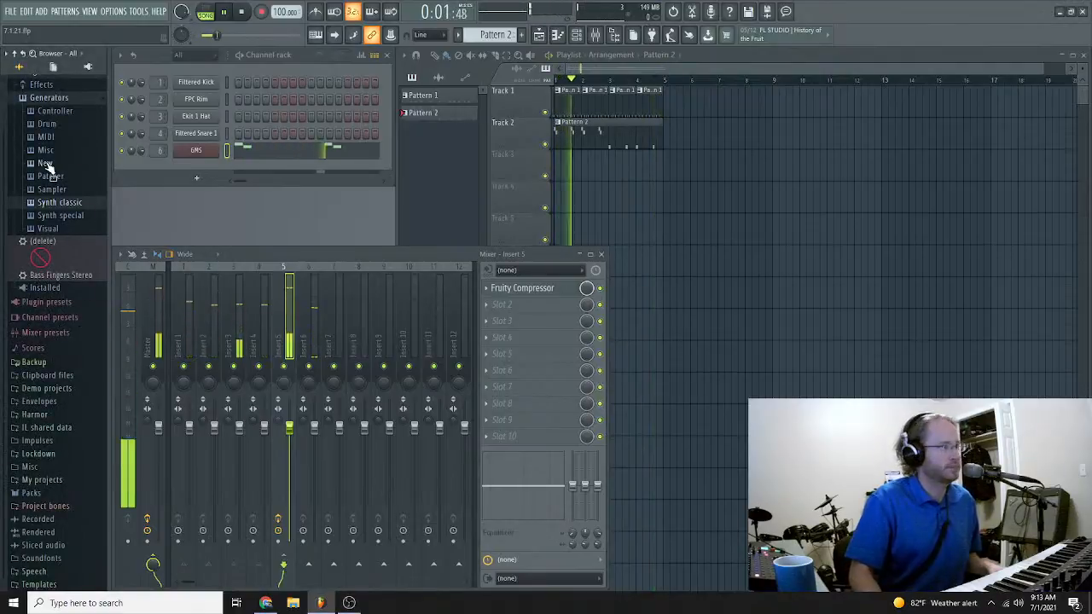
left_click_drag(61, 282, 200, 171)
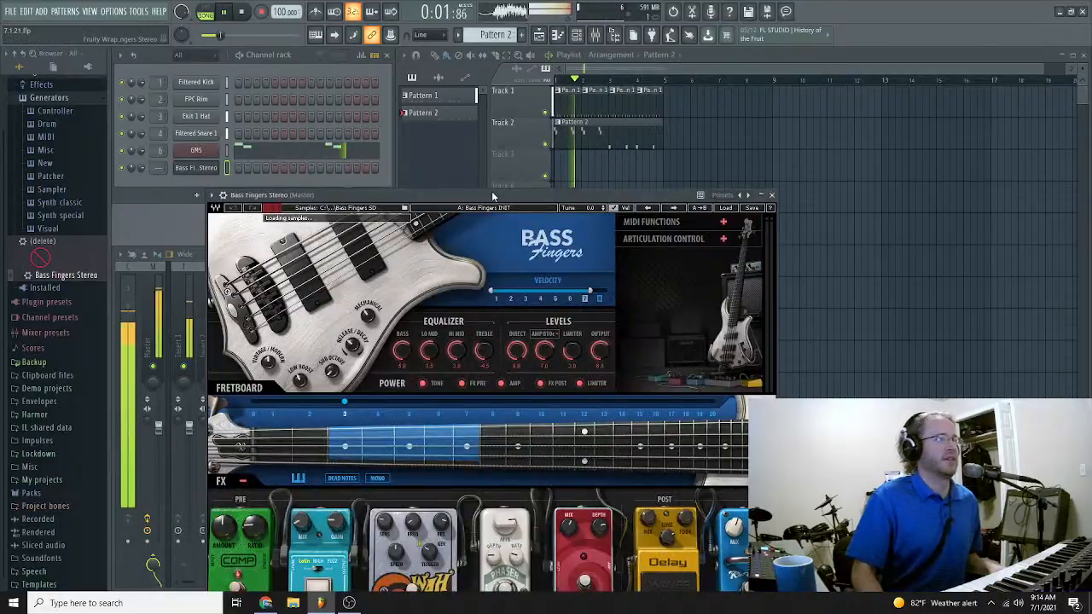
Step: Route the Bass Fingers channel to mixer track Insert 7 and move its window up so the whole interface fits on screen
left_click_drag(492, 196, 497, 144)
scroll(156, 168, "up", 7)
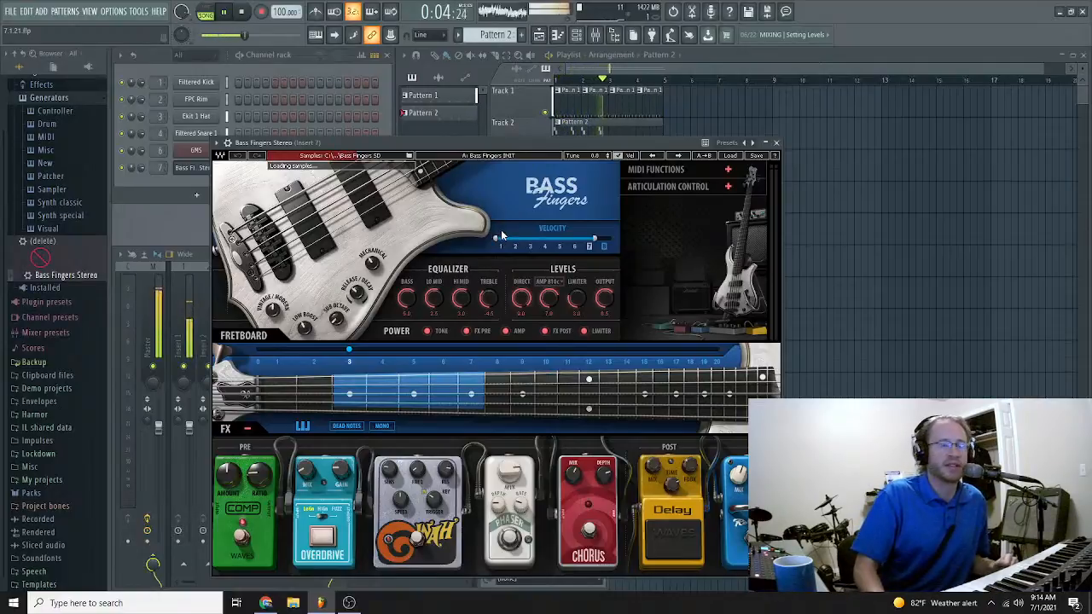
left_click_drag(504, 143, 479, 118)
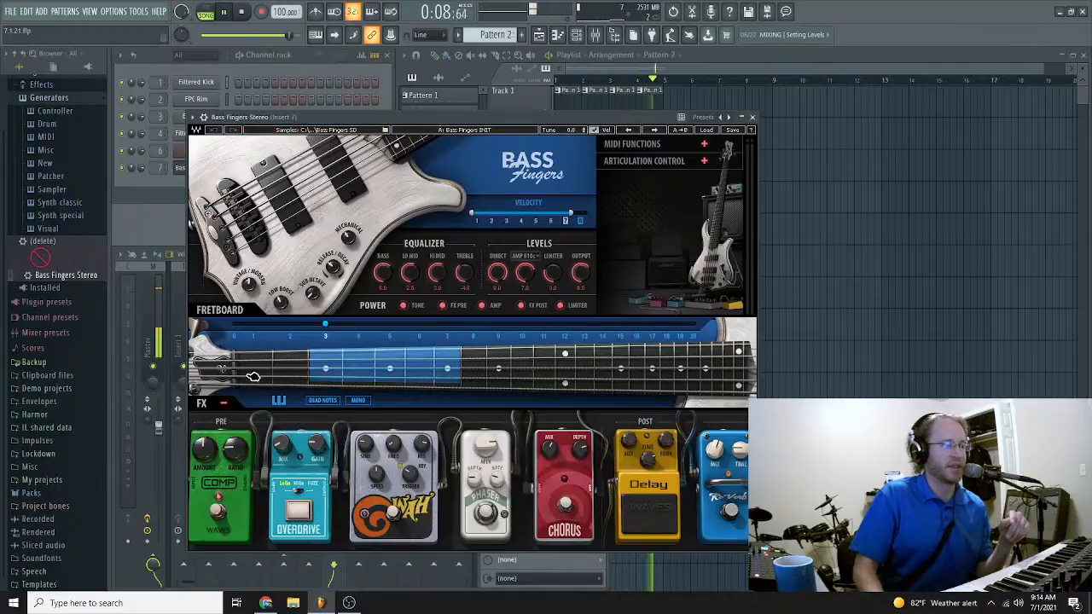
Step: Audition the first Creative preset on Bass Fingers during playback and load the Creative preset Chicken
key("space")
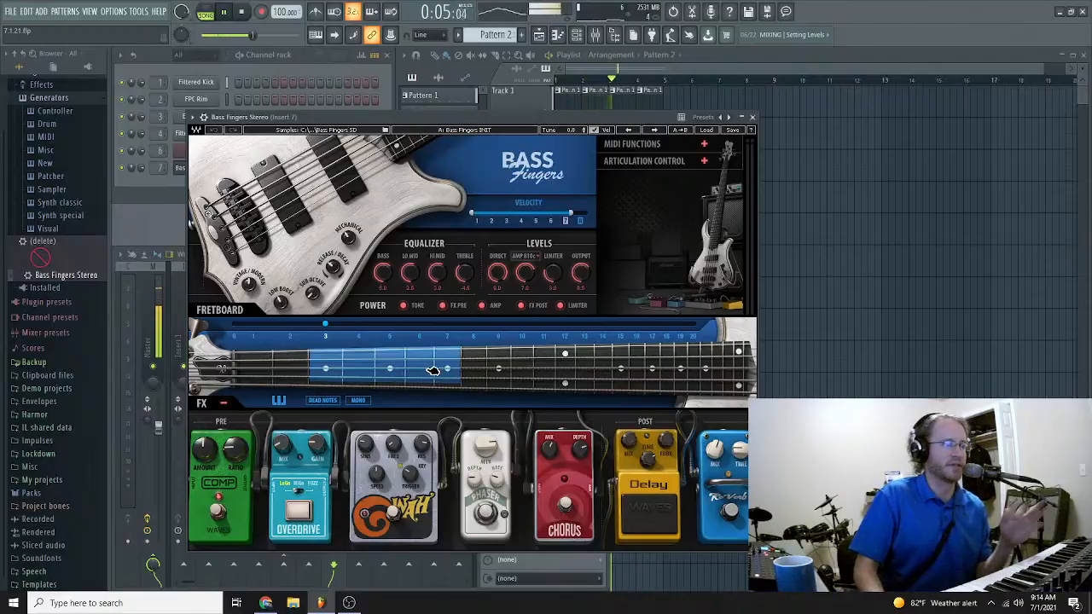
left_click(705, 131)
mouse_move(734, 227)
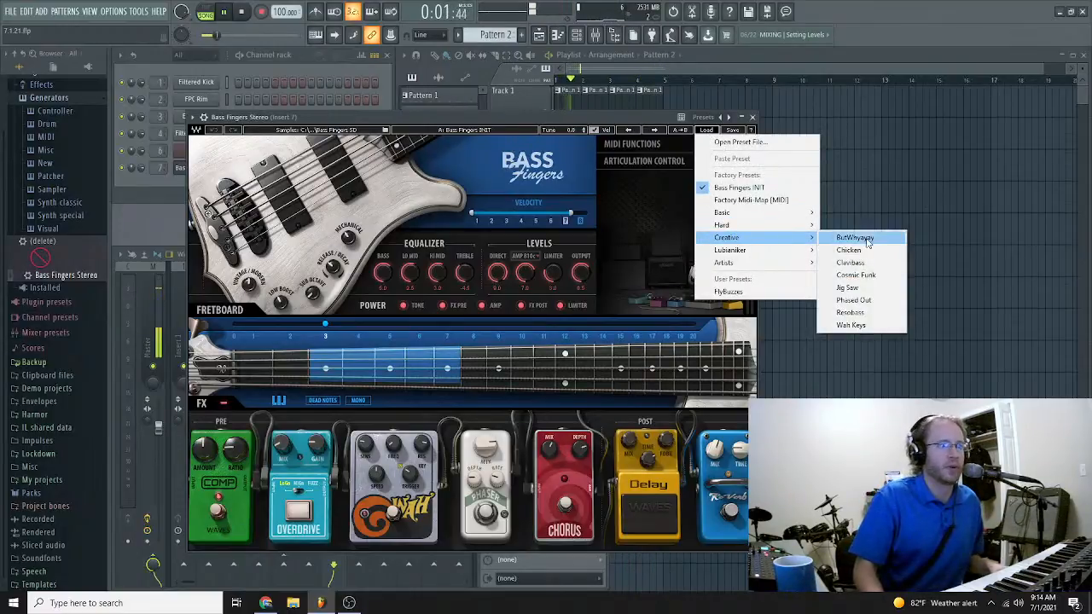
left_click(859, 238)
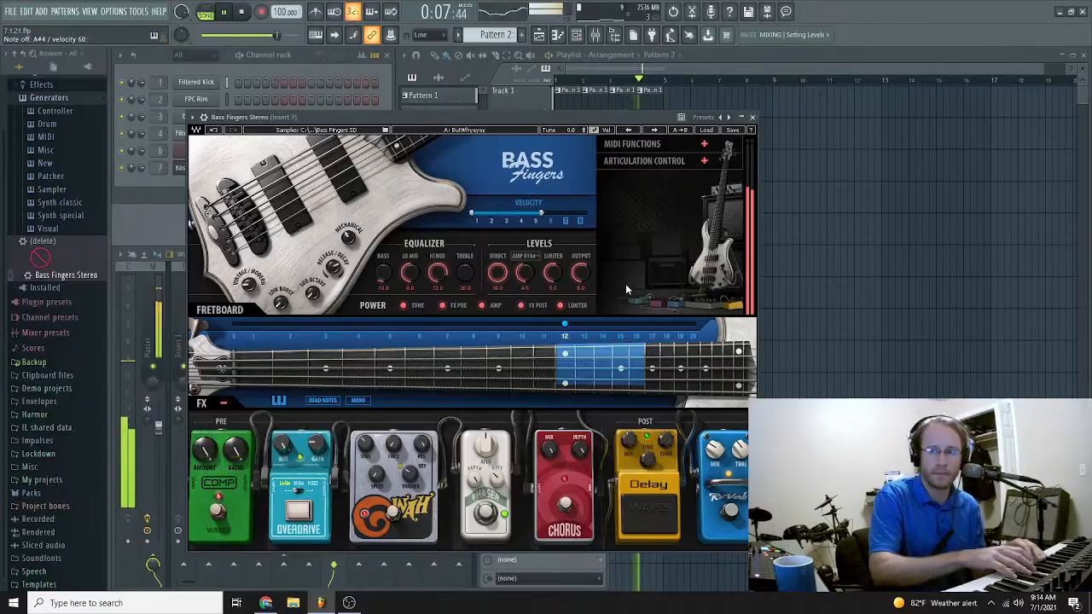
left_click(706, 131)
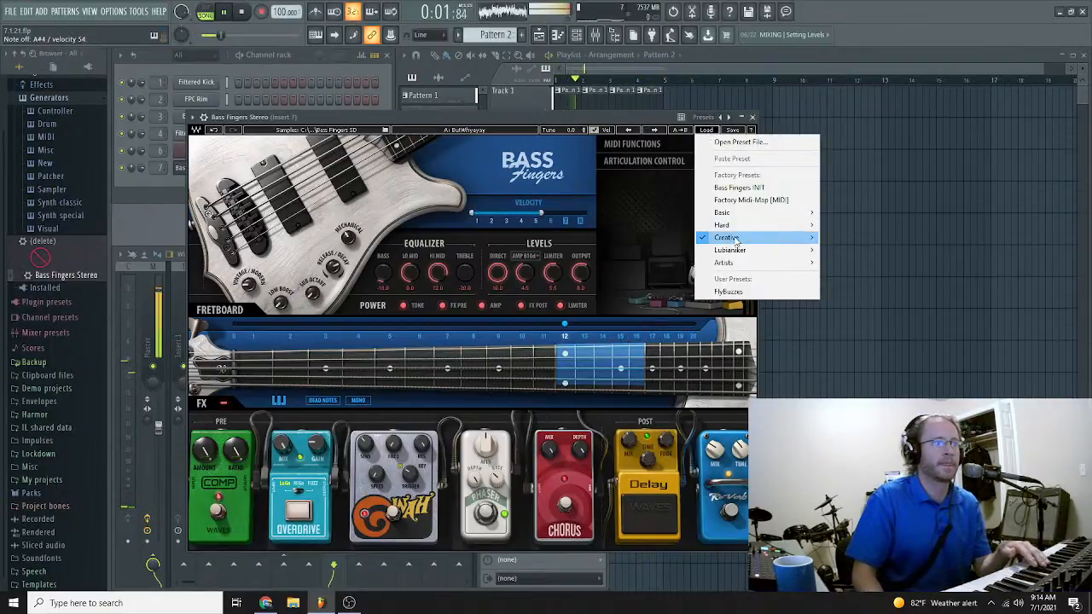
mouse_move(785, 237)
left_click(849, 250)
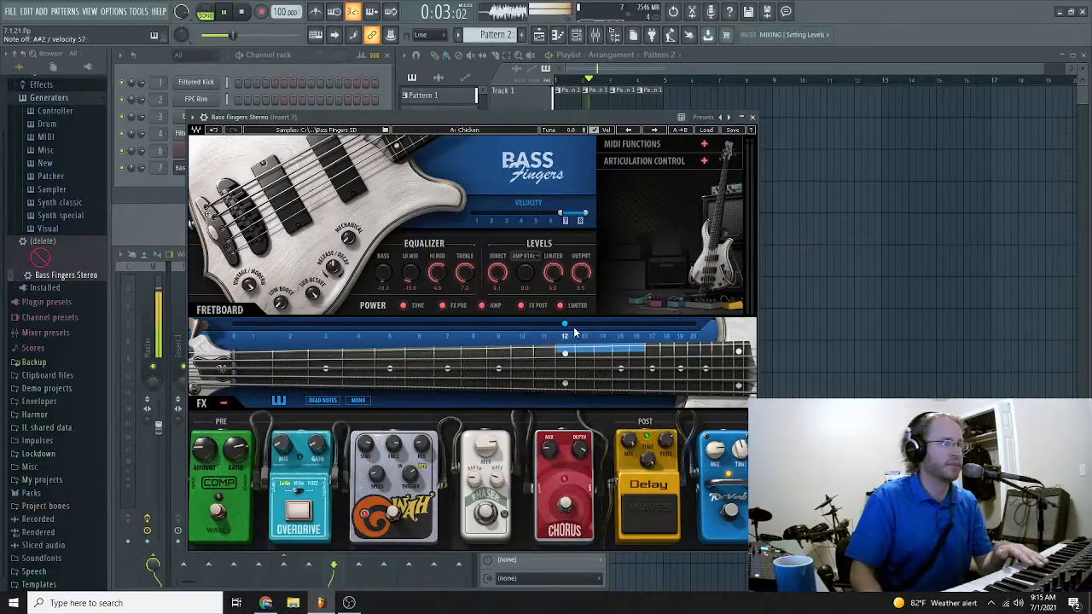
Step: Widen the Bass Fingers string range to span B to G and set the fretboard position to fret 0
left_click(704, 162)
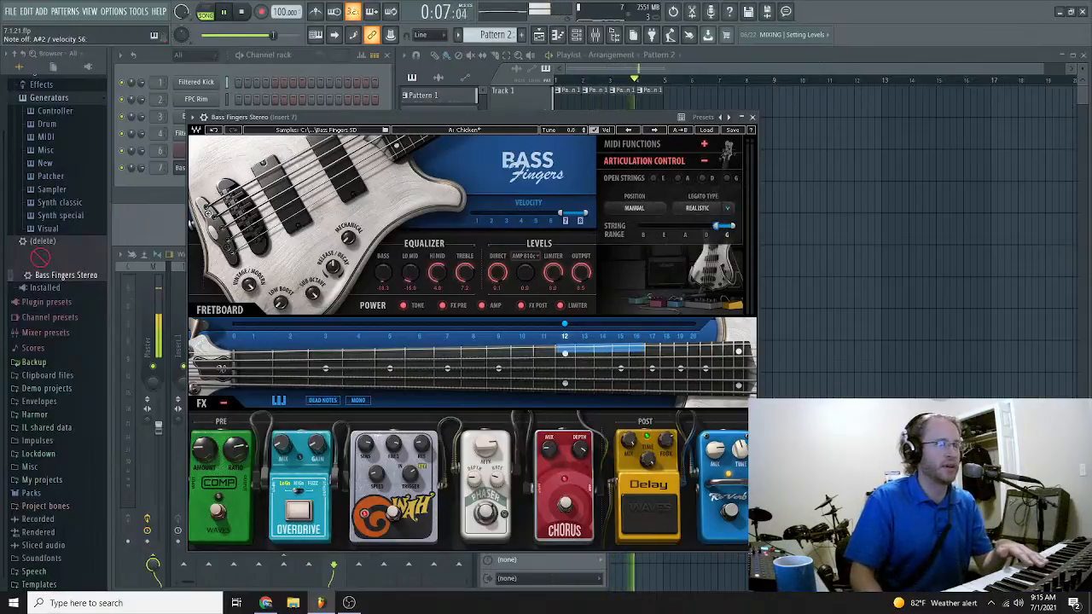
left_click_drag(718, 226, 640, 226)
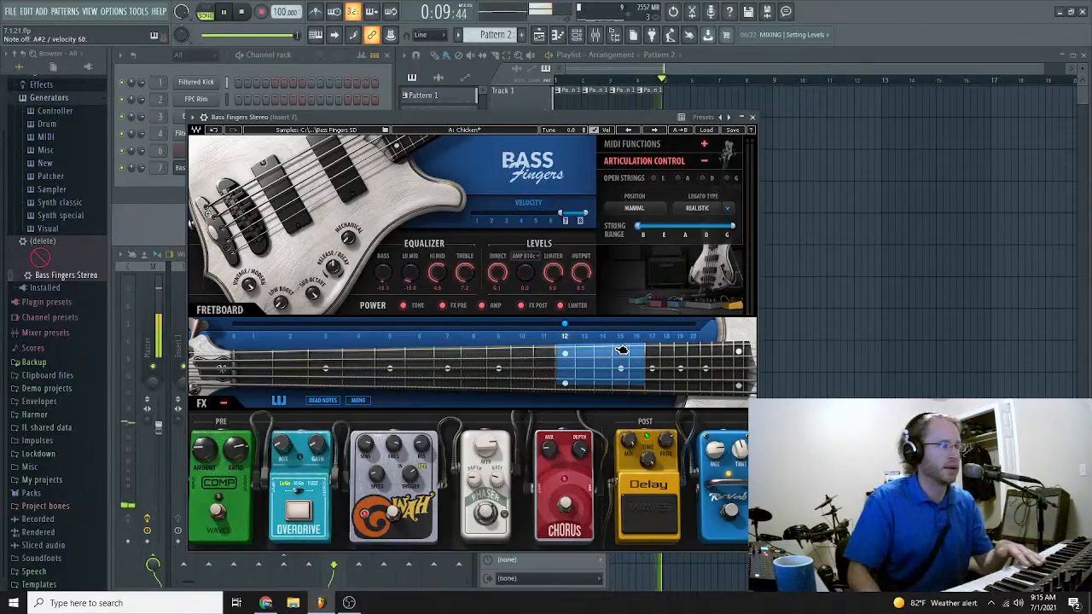
left_click_drag(564, 323, 241, 324)
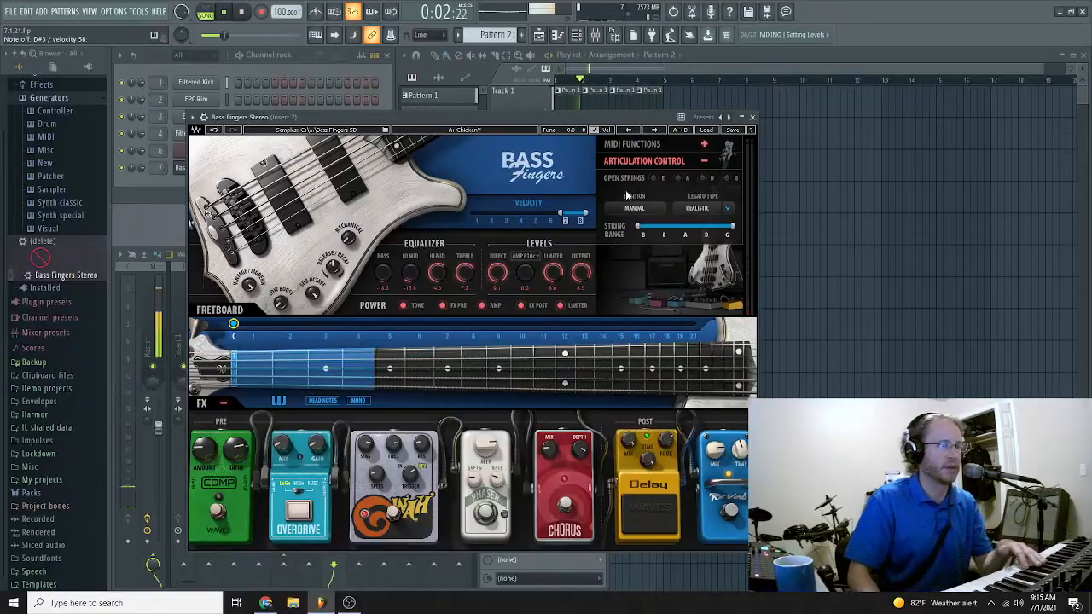
Step: Extend the Bass Fingers velocity range down to 1 and enable the E, A, D and G open strings
left_click_drag(559, 214, 469, 213)
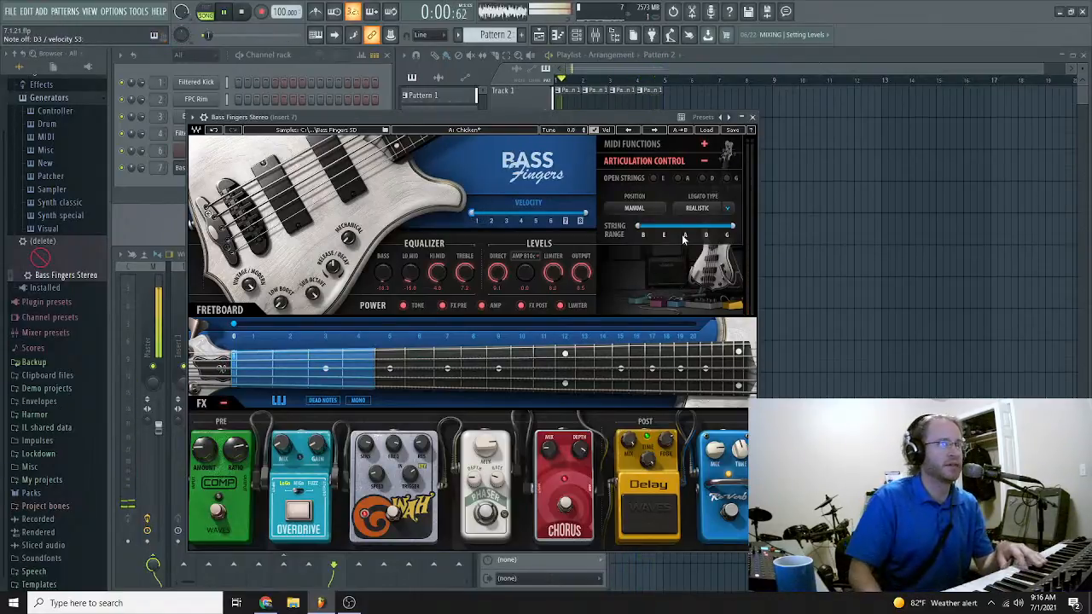
left_click(655, 178)
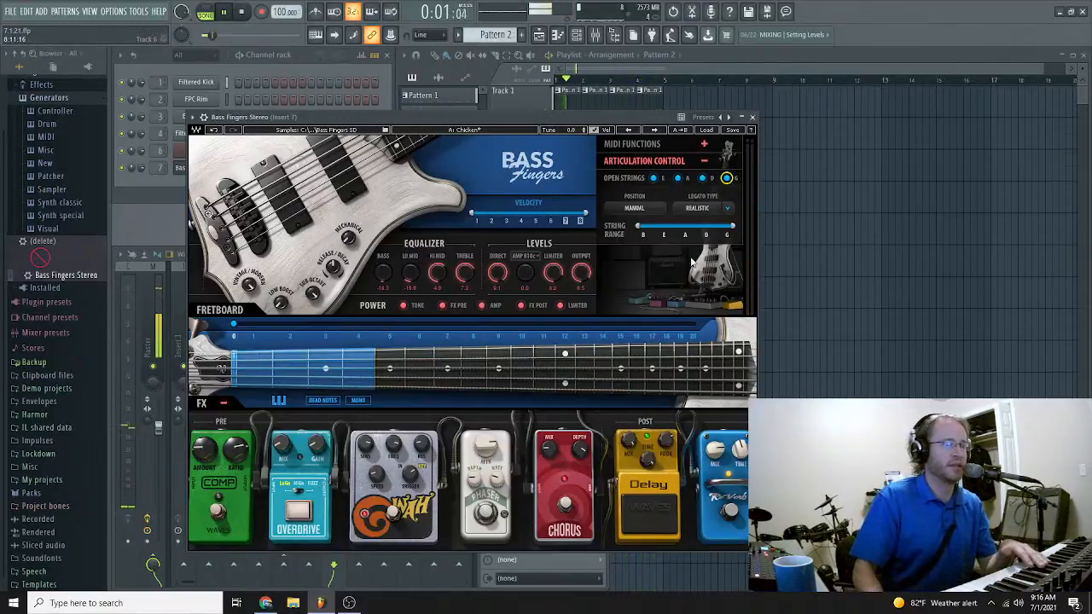
left_click(705, 162)
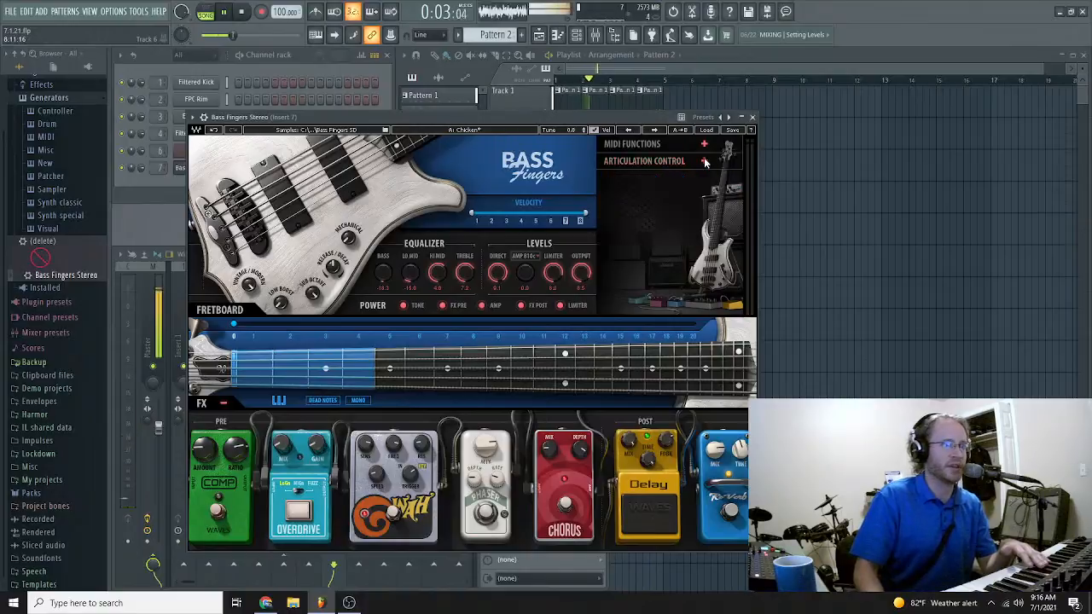
Step: Check the MIDI Functions and Articulation Control settings of Bass Fingers and close its window
left_click(703, 144)
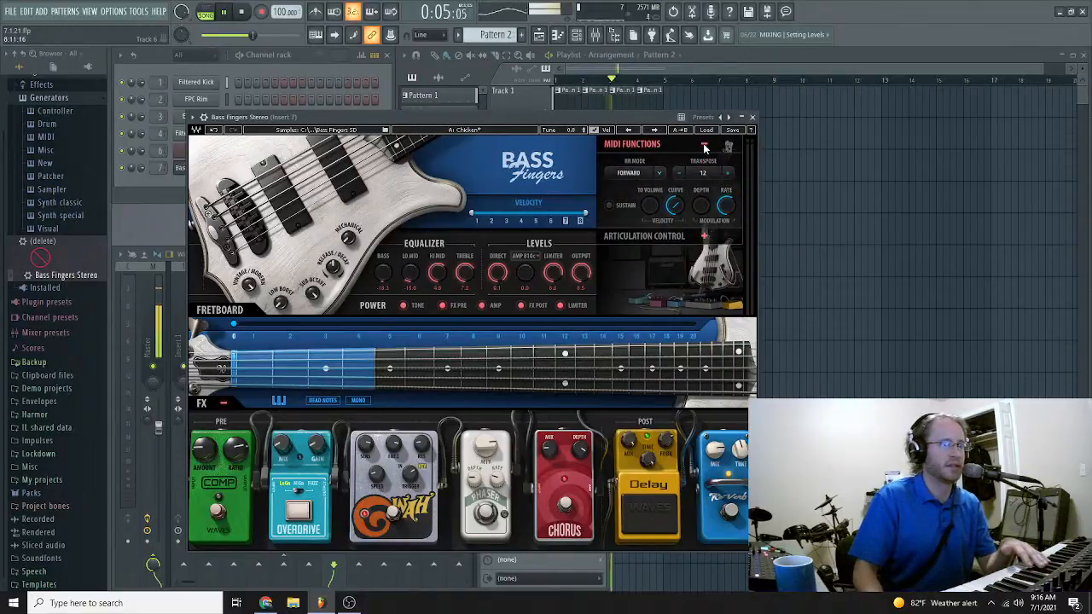
left_click(704, 145)
left_click(703, 160)
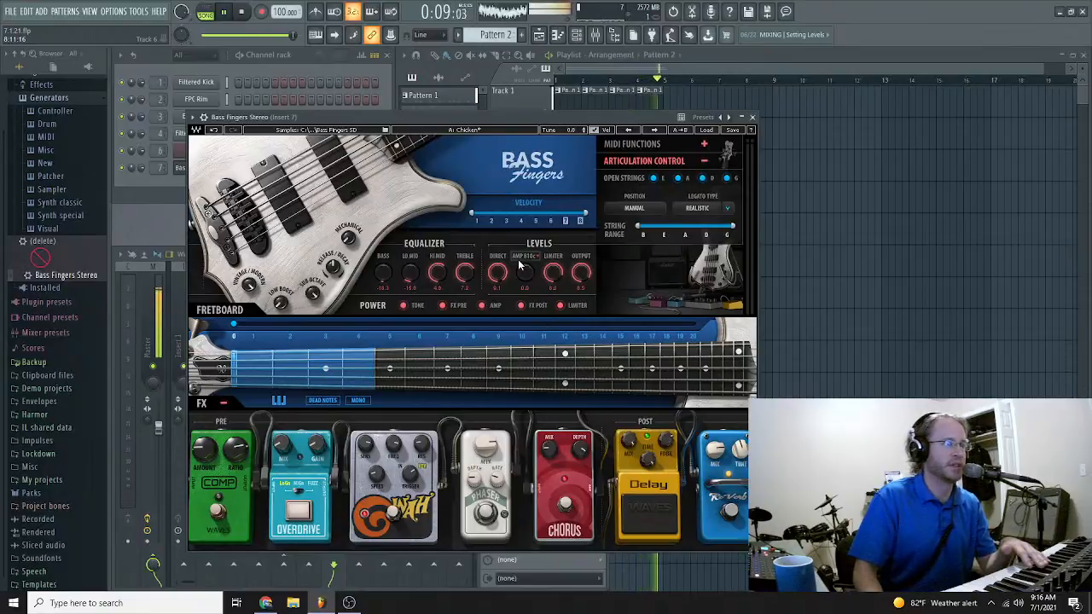
left_click(703, 160)
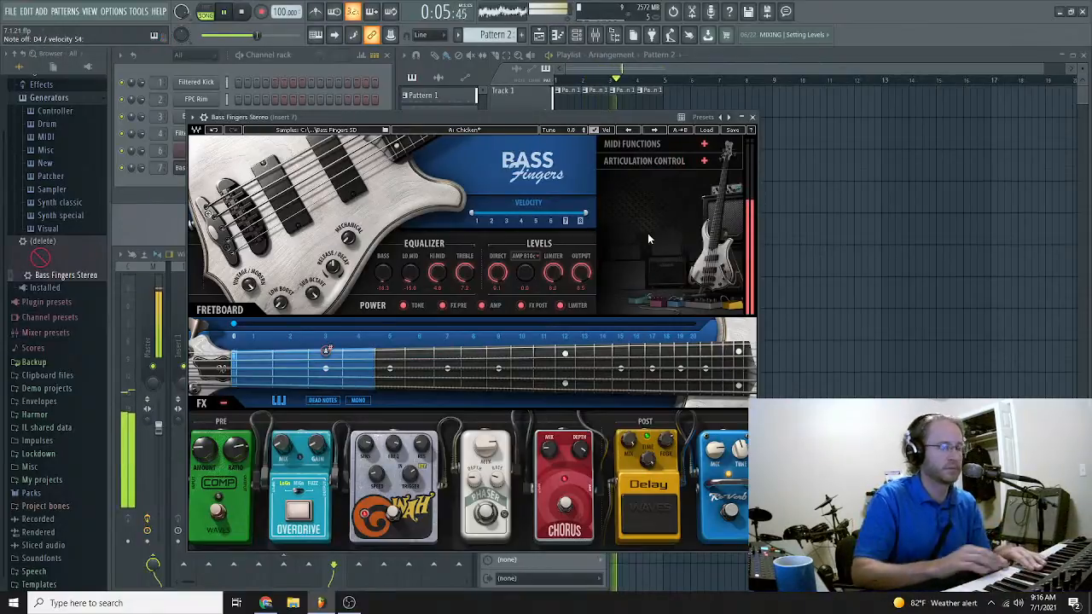
left_click(751, 117)
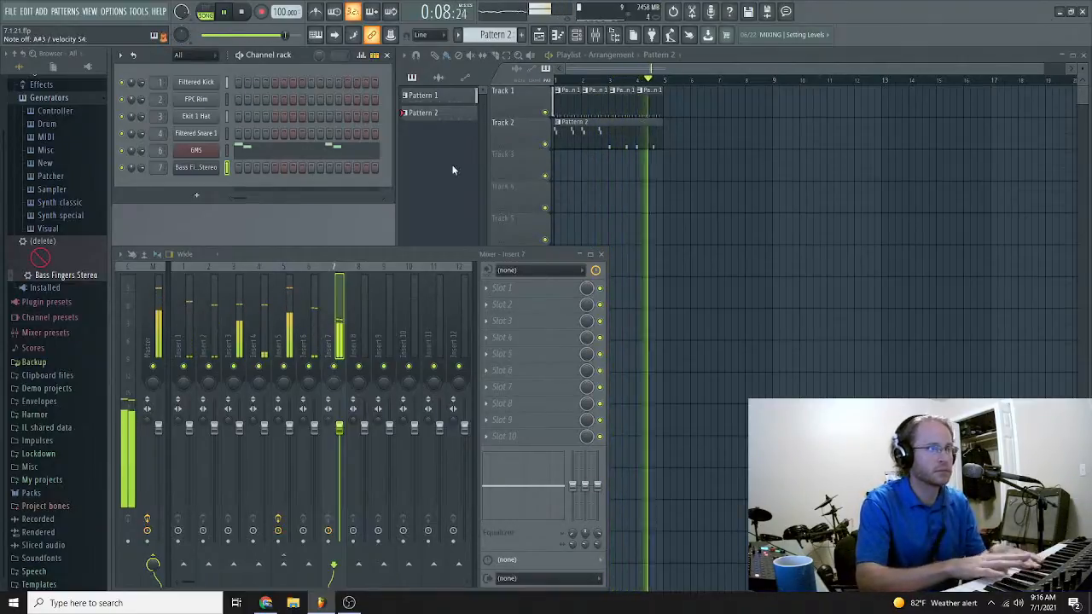
Step: Create Pattern 3 and record a Bass Fingers bass line into it over the four-bar drum and melody arrangement
key("space")
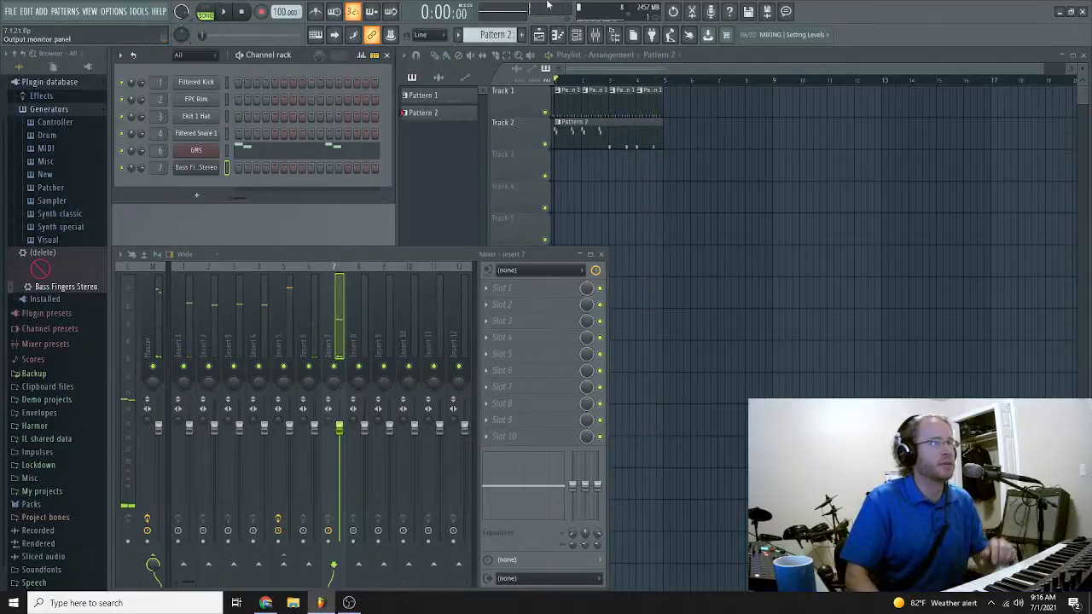
scroll(473, 36, "down", 1)
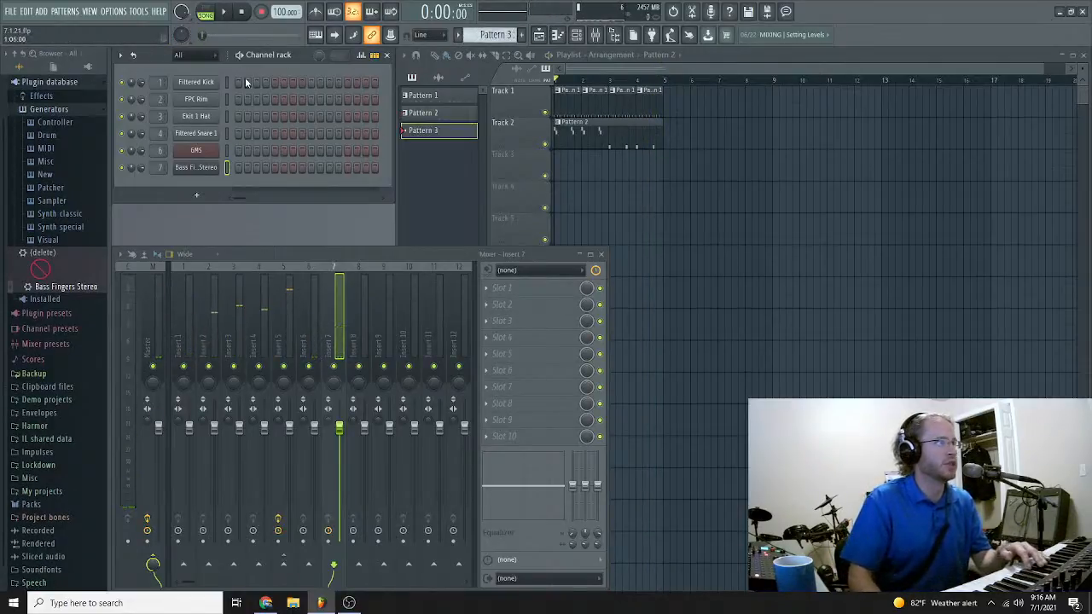
left_click(262, 14)
left_click(570, 379)
left_click(225, 13)
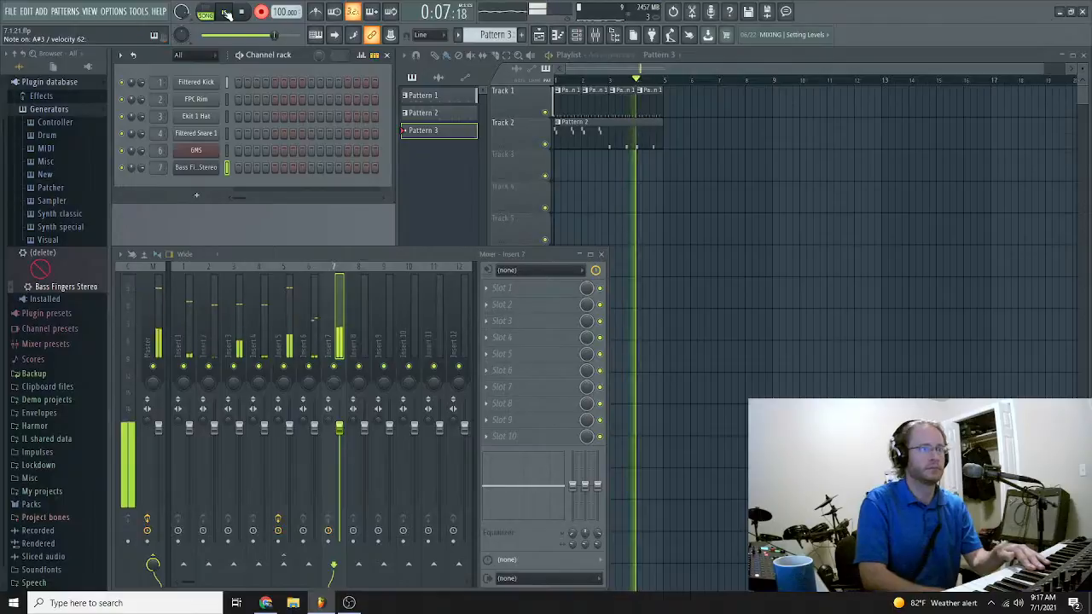
left_click(226, 14)
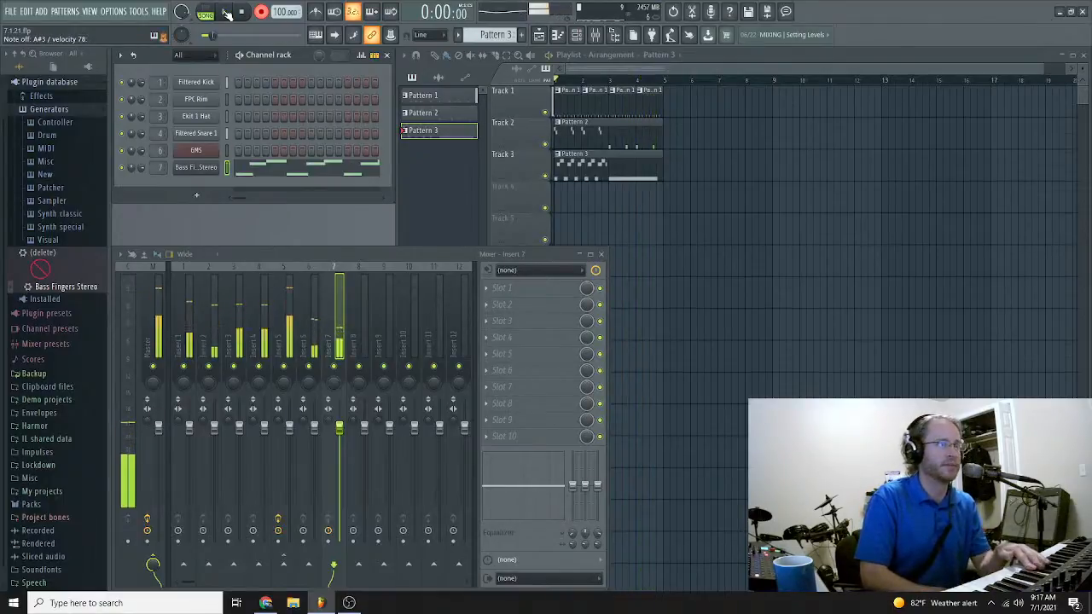
Step: Adjust the timing of the first bass notes in the Pattern 3 piano roll and even out all the note velocities
left_click(275, 168)
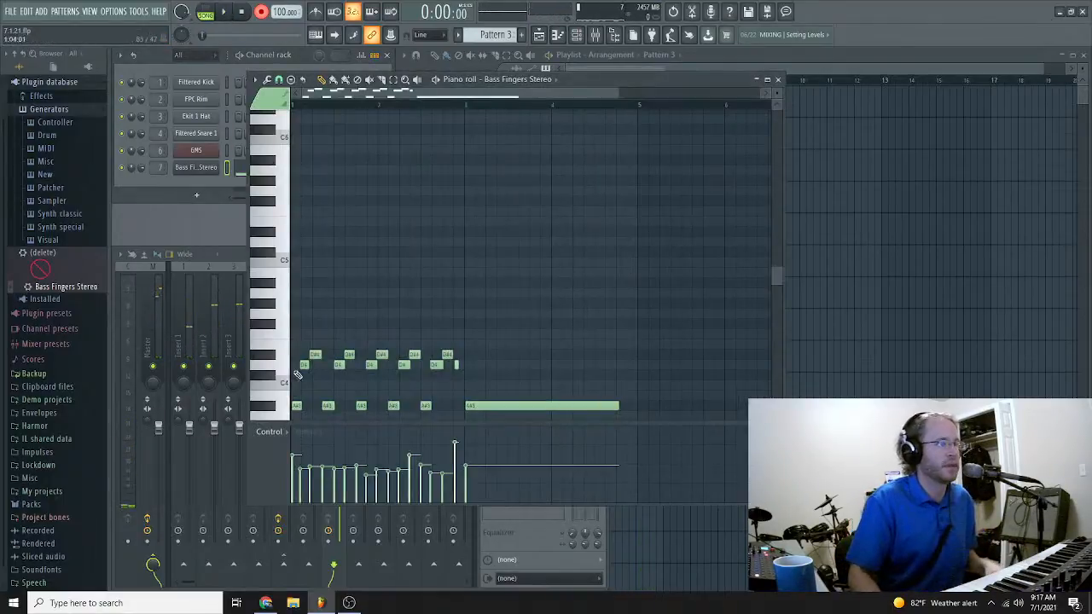
left_click(295, 284)
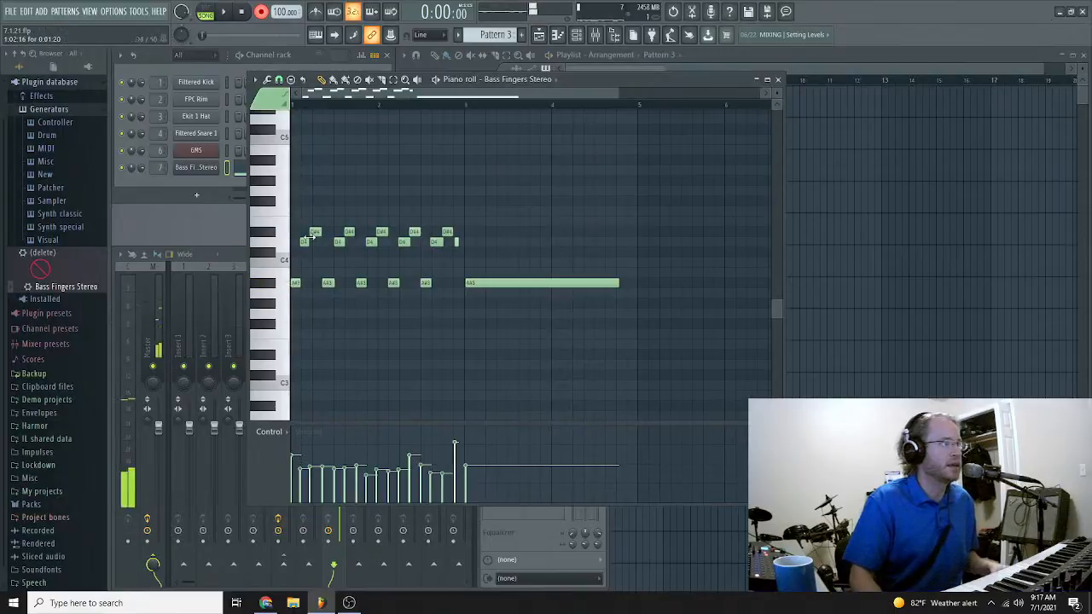
left_click(303, 243)
left_click(304, 243)
left_click(316, 232)
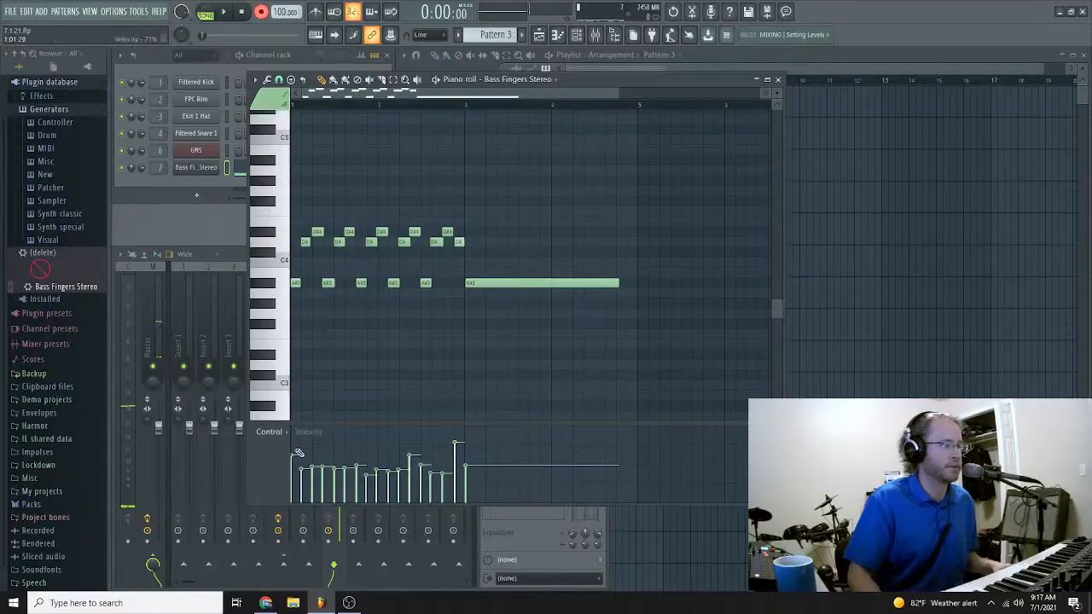
left_click_drag(458, 449, 468, 450)
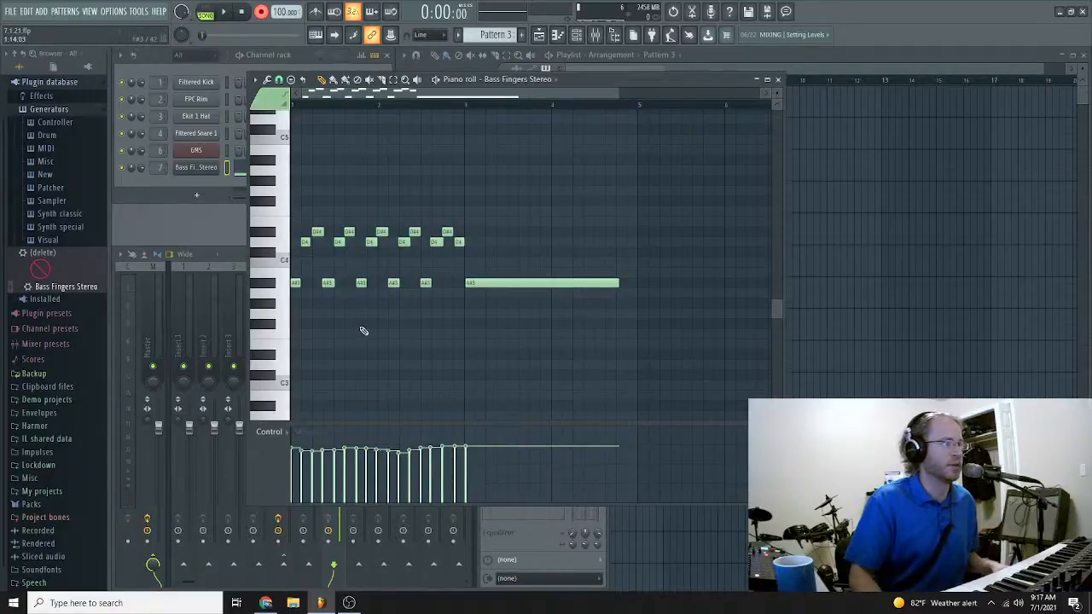
left_click(329, 284)
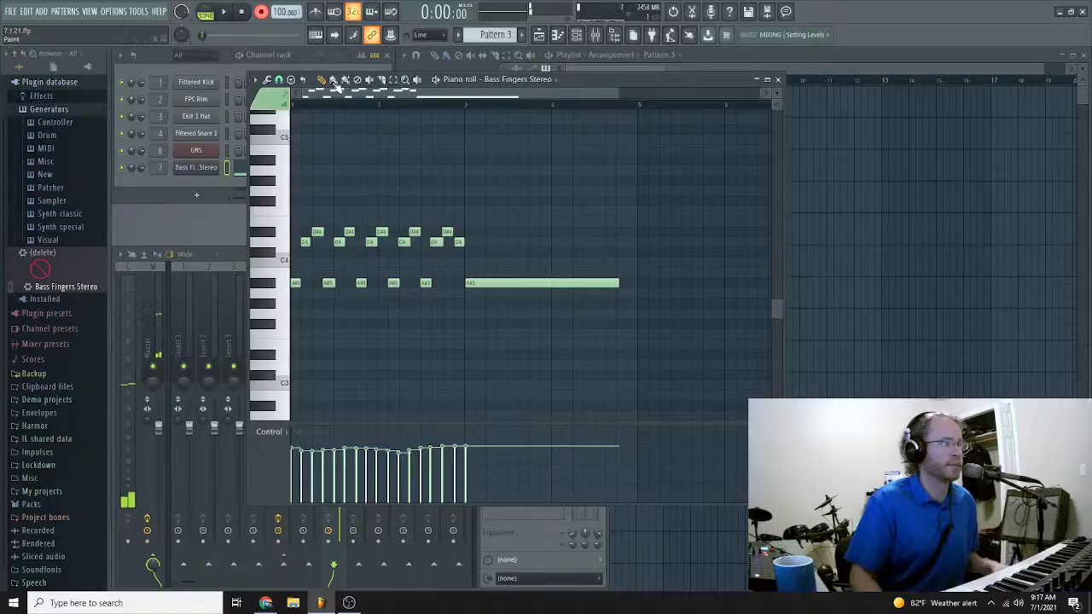
Step: Examine the Bass Fingers piano roll's file, edit, snap and target channel options
left_click(256, 80)
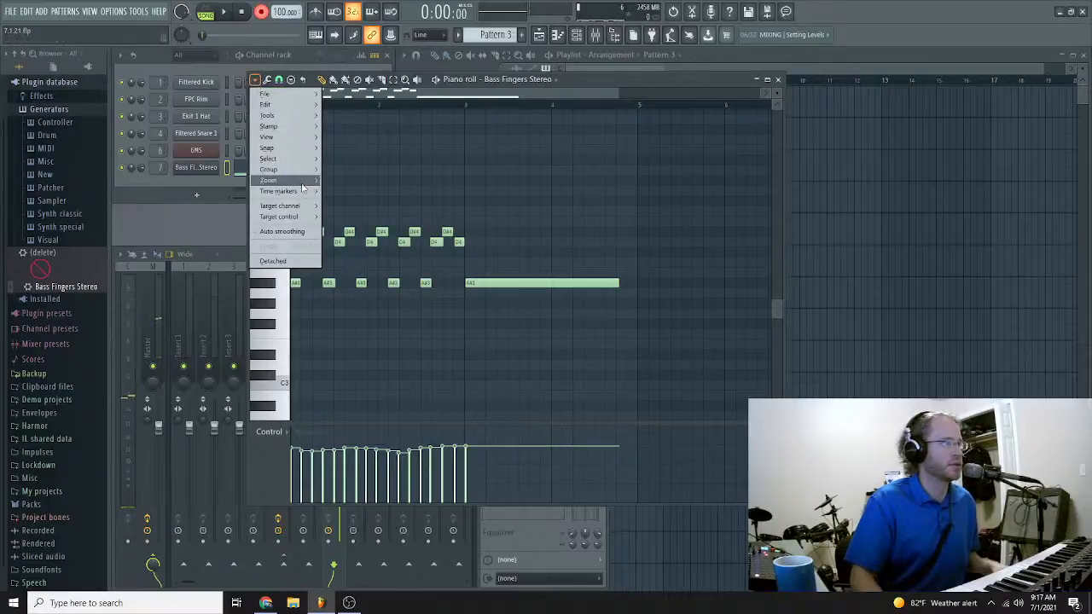
mouse_move(283, 107)
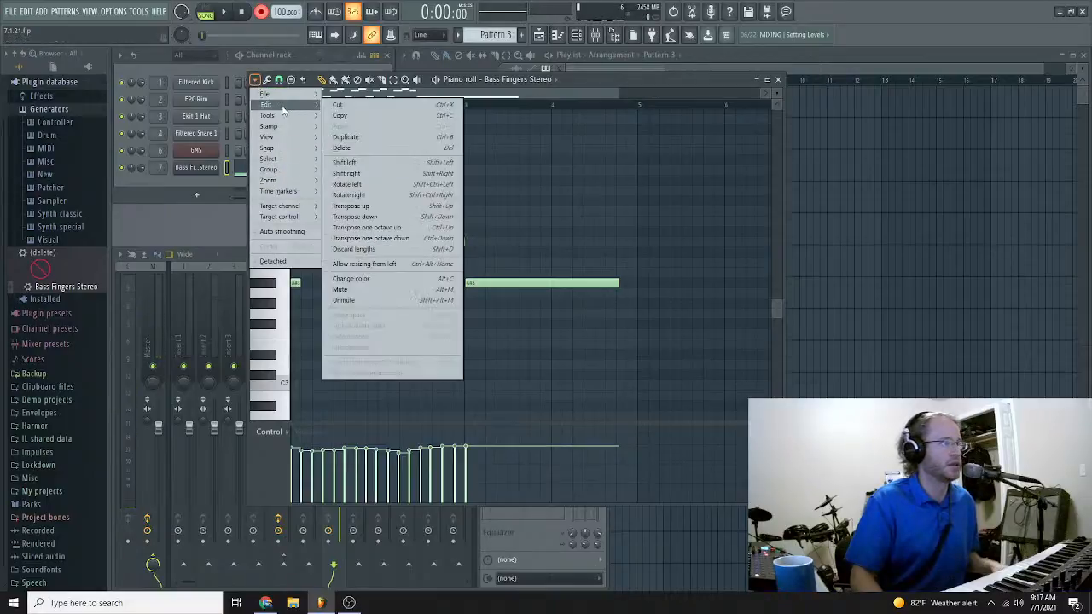
left_click(280, 85)
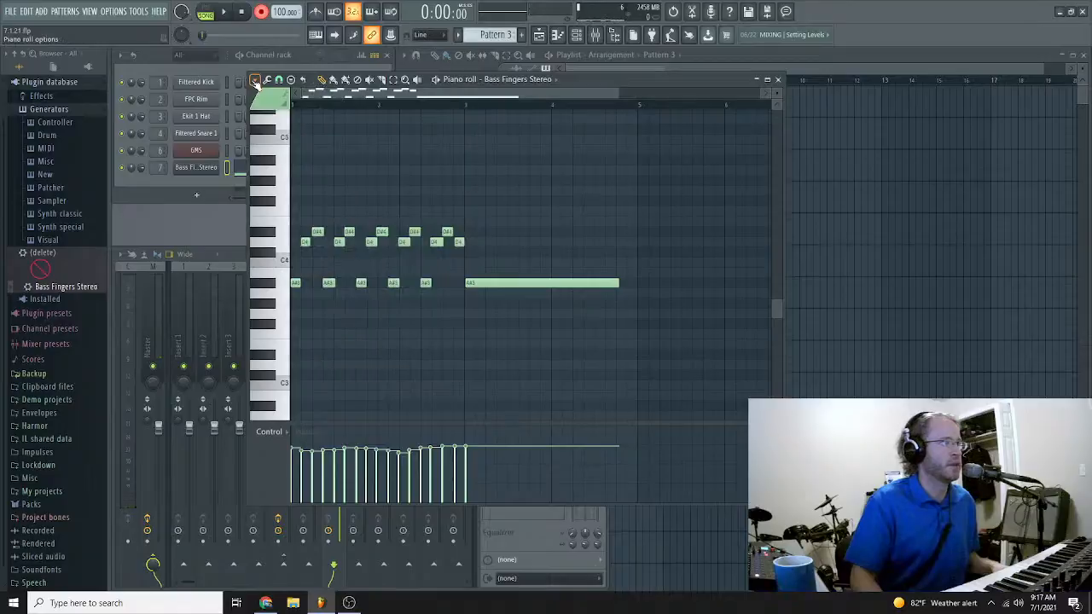
left_click(279, 81)
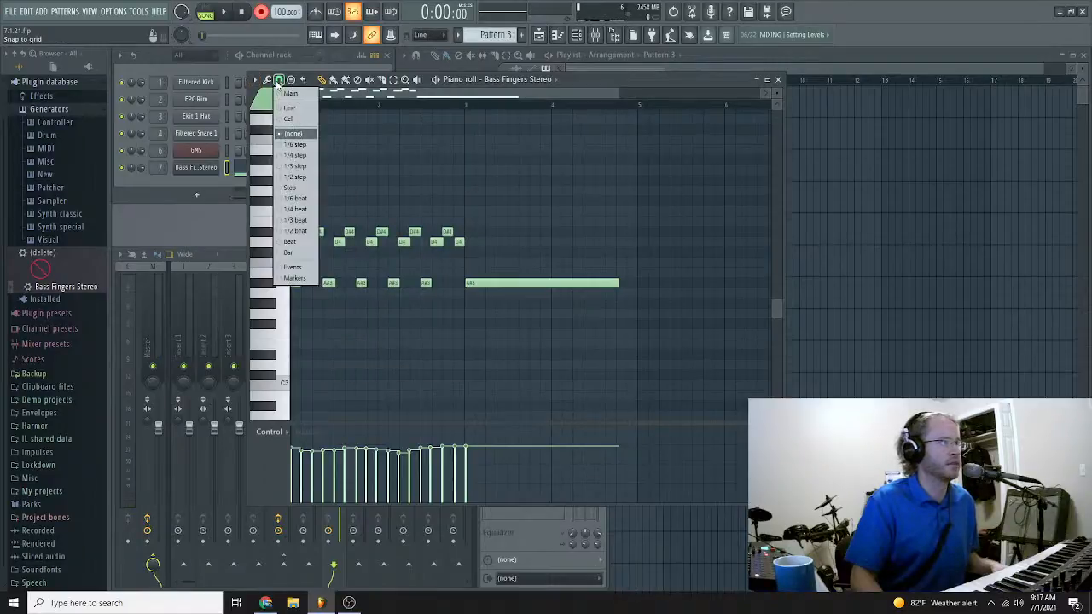
left_click(279, 81)
left_click(255, 81)
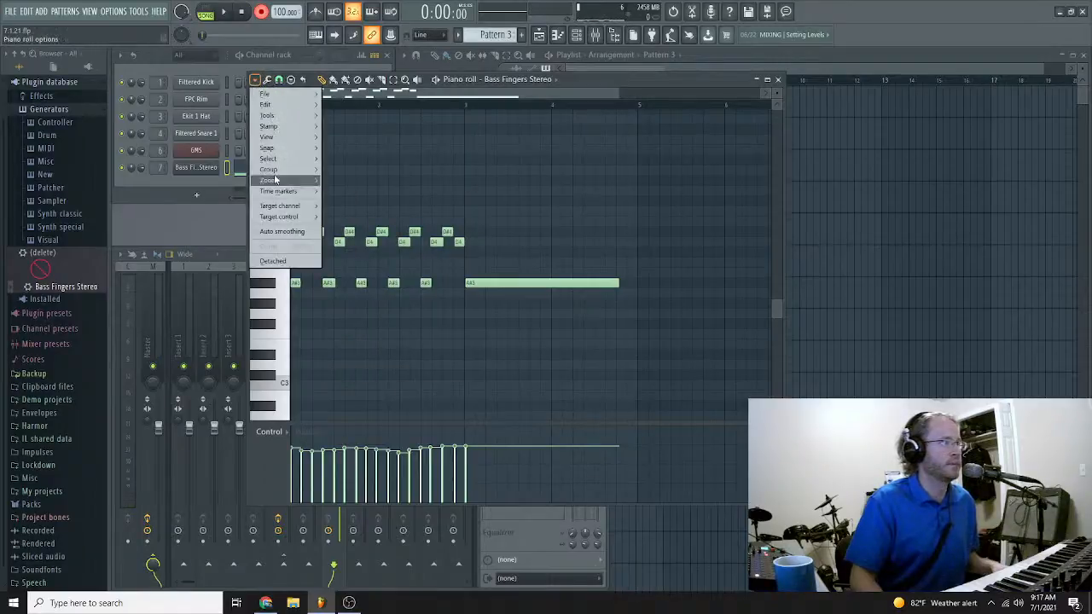
mouse_move(284, 149)
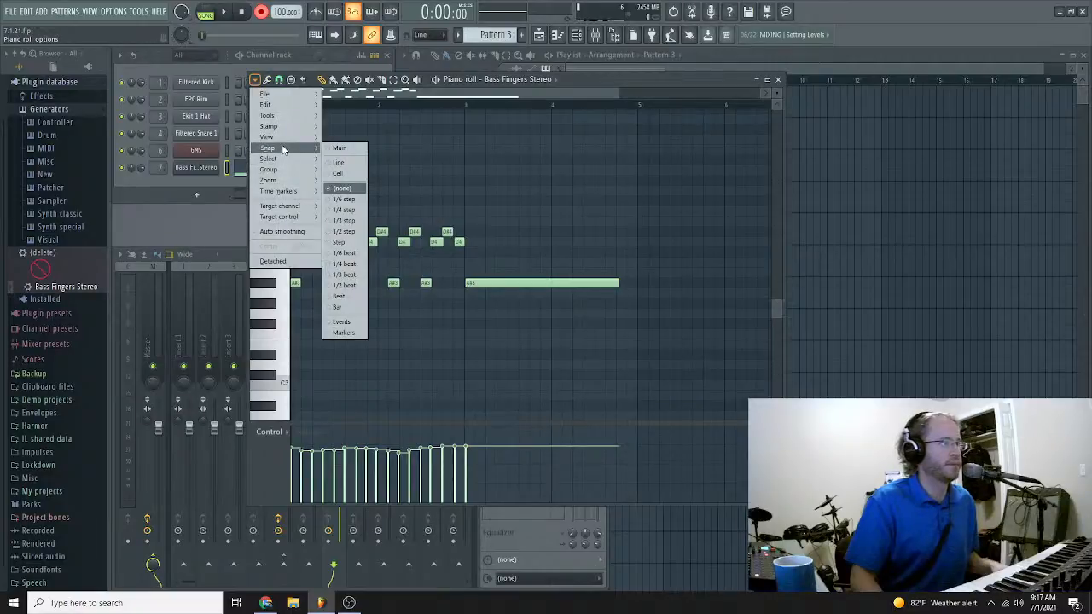
mouse_move(282, 172)
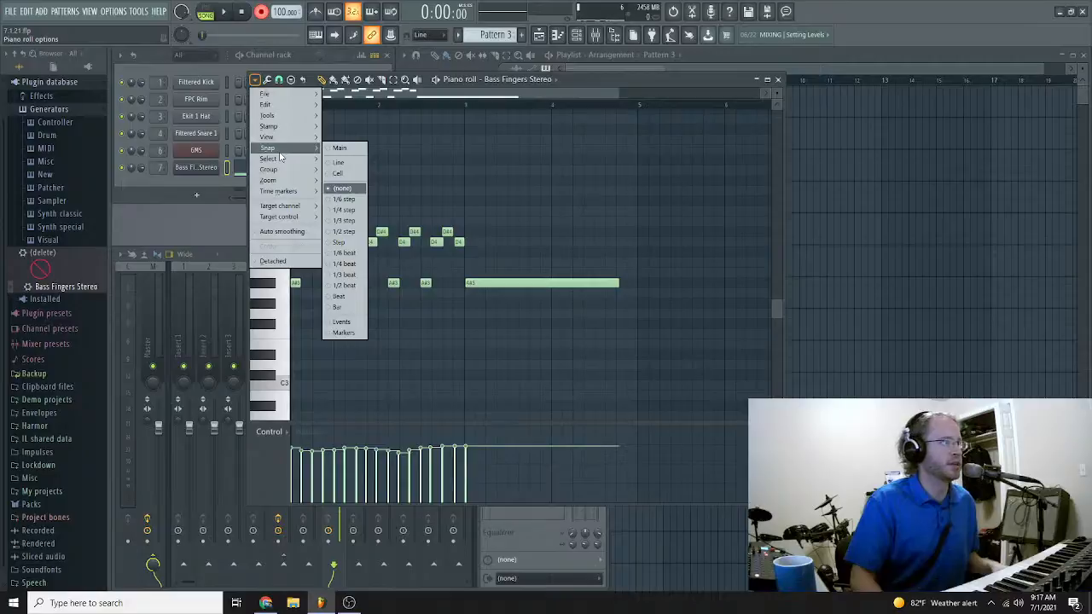
mouse_move(279, 108)
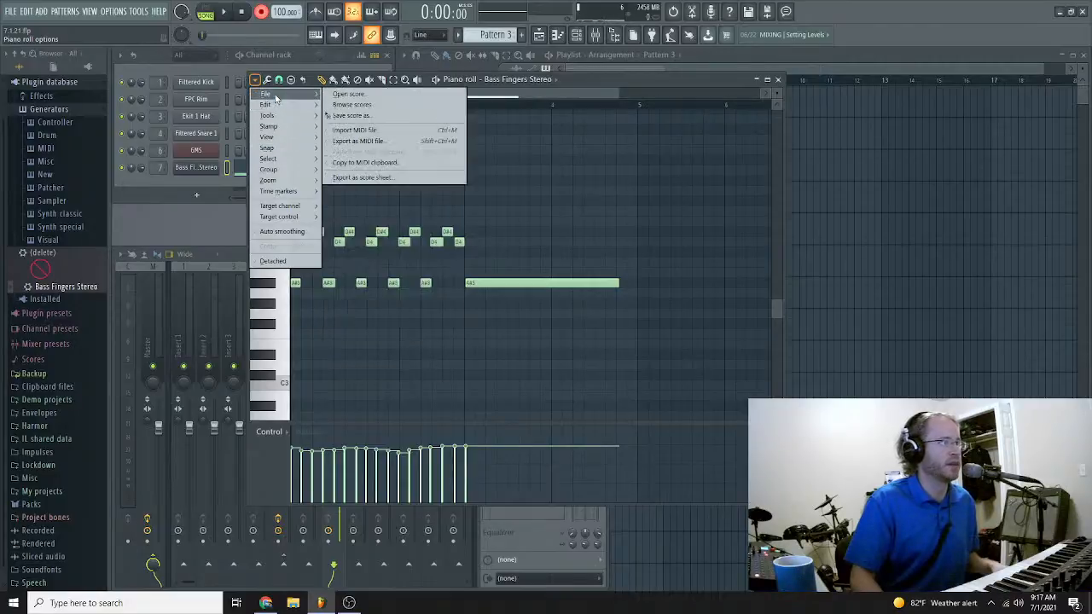
mouse_move(288, 219)
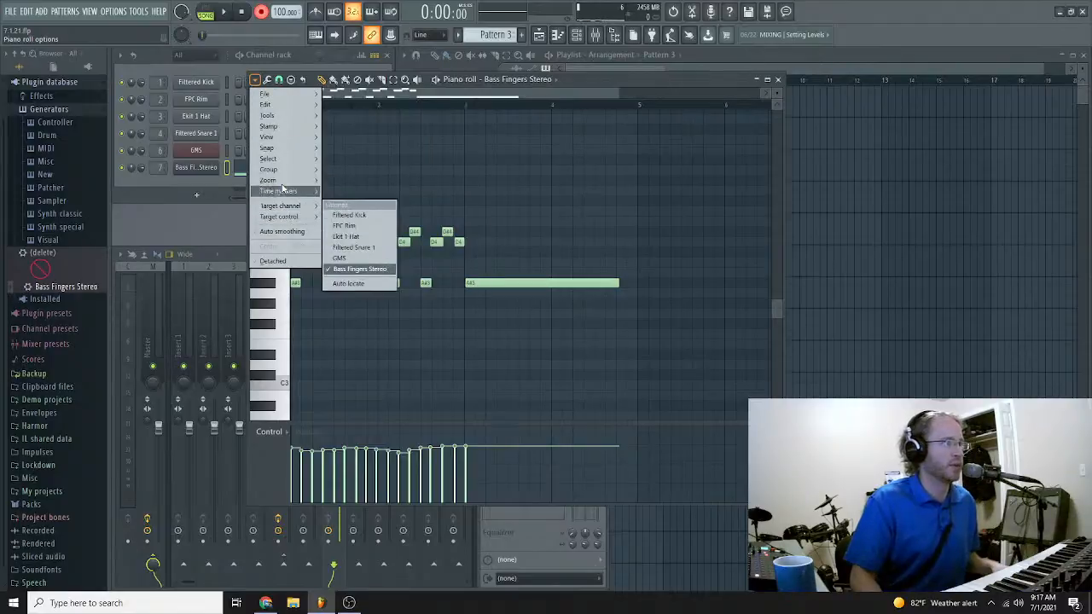
left_click(255, 80)
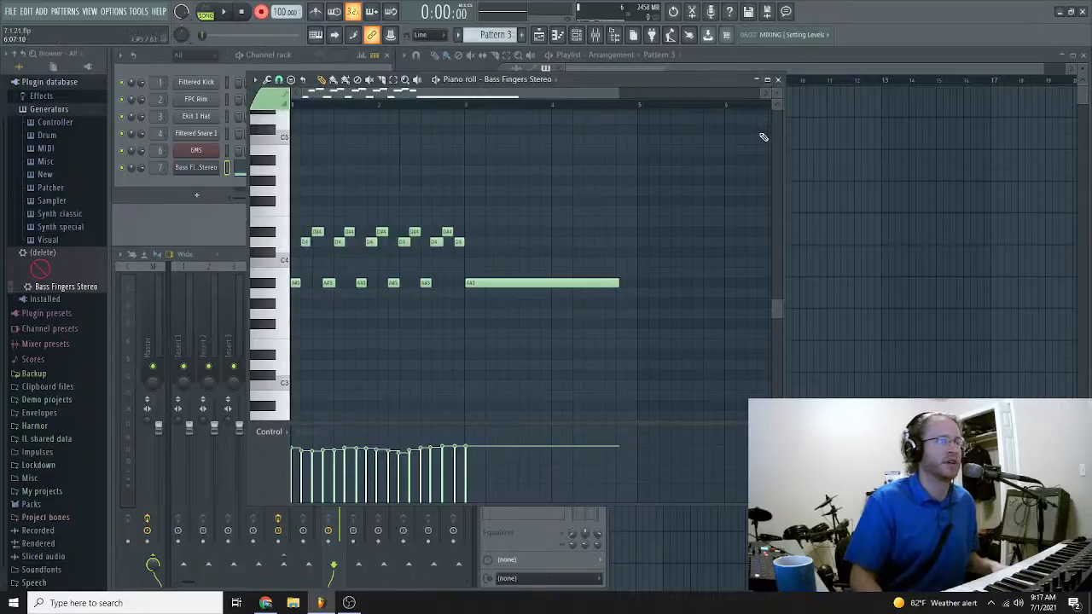
Step: Nudge the second-to-last D4 note in the Bass Fingers piano roll slightly later and play back the arrangement
left_click(437, 243)
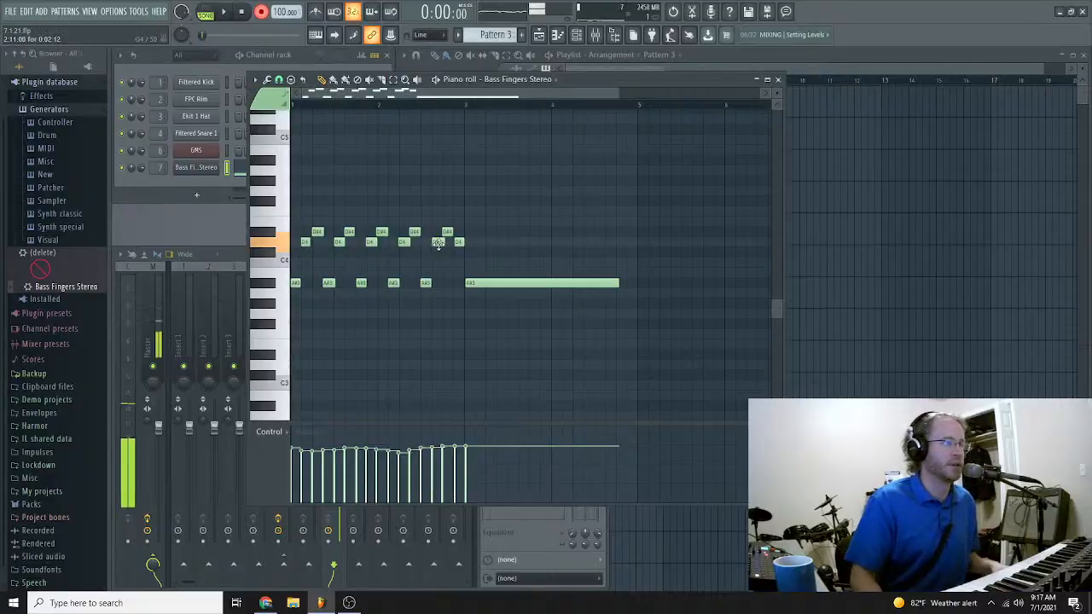
left_click(777, 79)
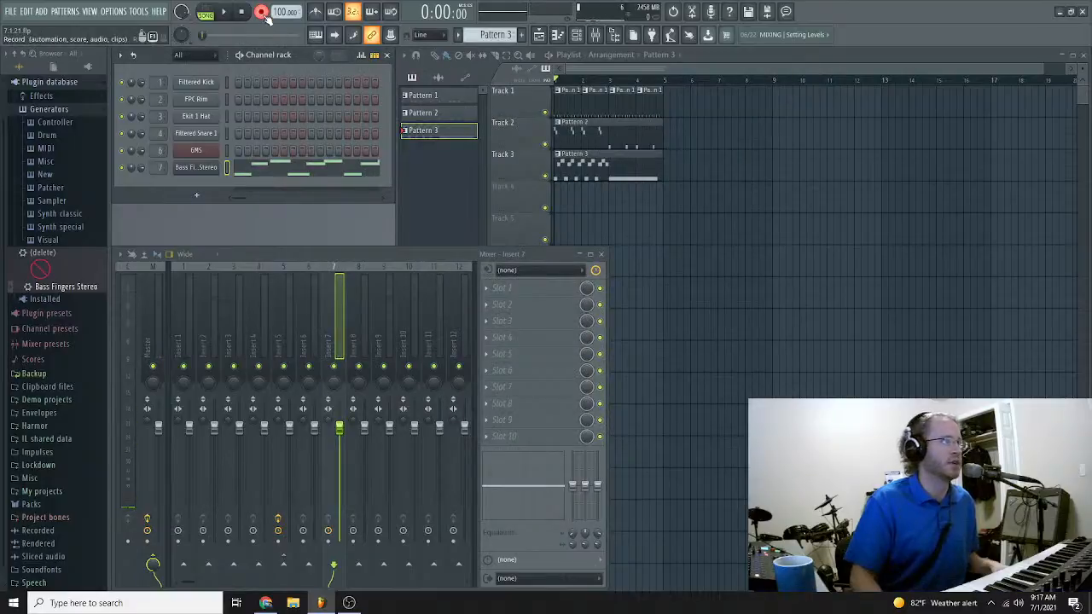
key("space")
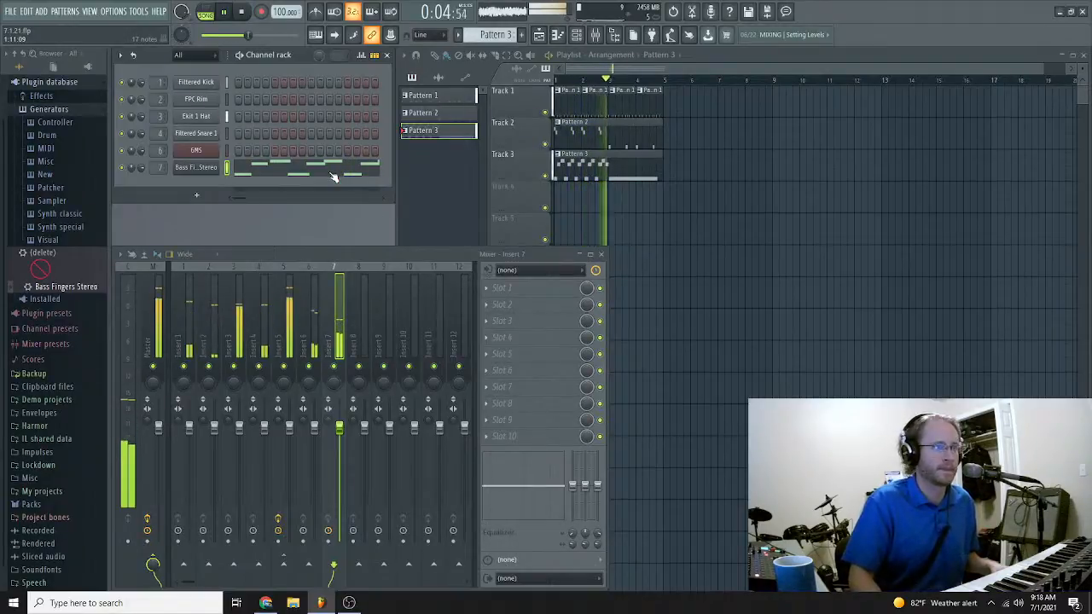
key("space")
Step: Check the timing of the Bass Fingers notes up close in the piano roll while the arrangement plays
key("F7")
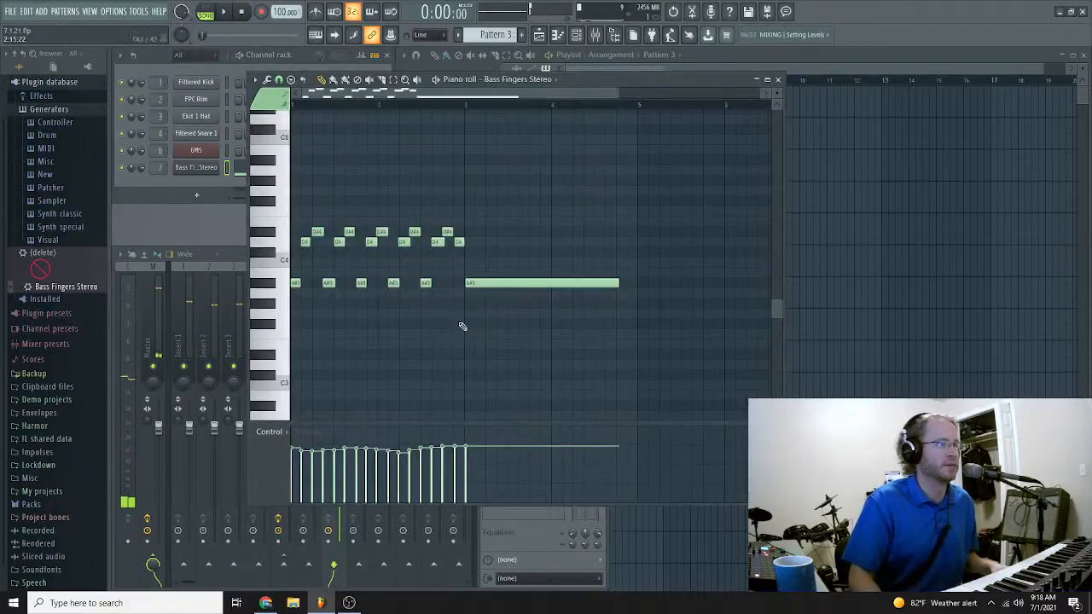
scroll(476, 261, "up", 3, "ctrl")
key("space")
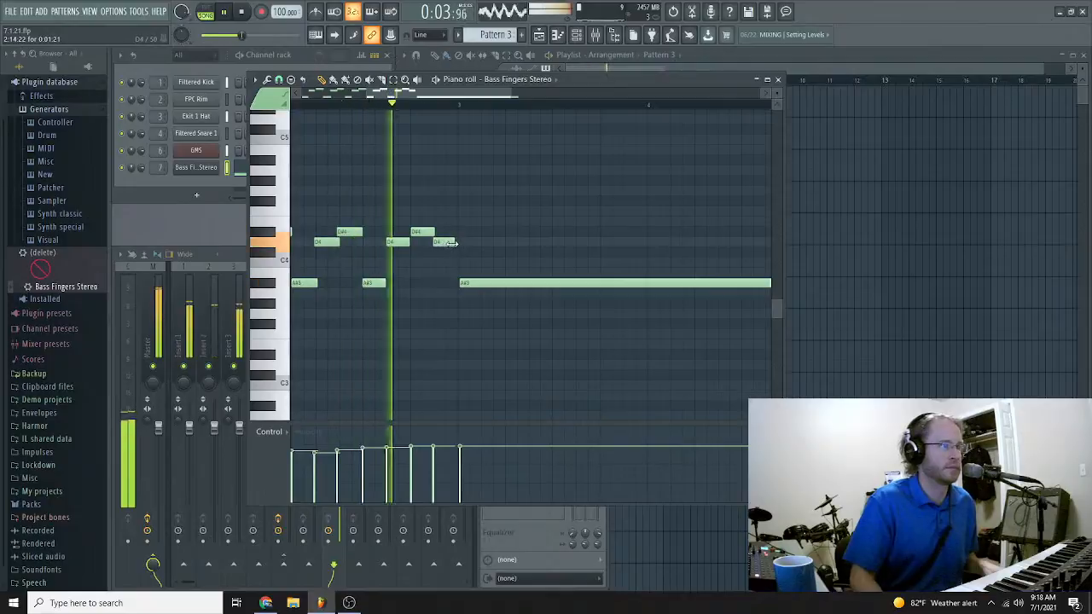
scroll(439, 423, "down", 3, "ctrl")
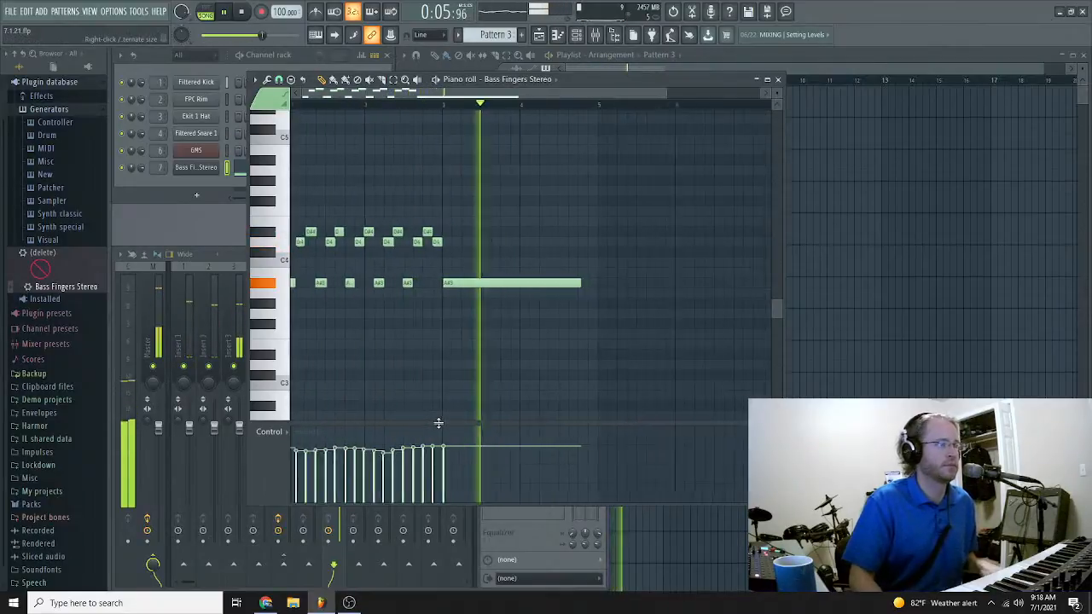
left_click(777, 79)
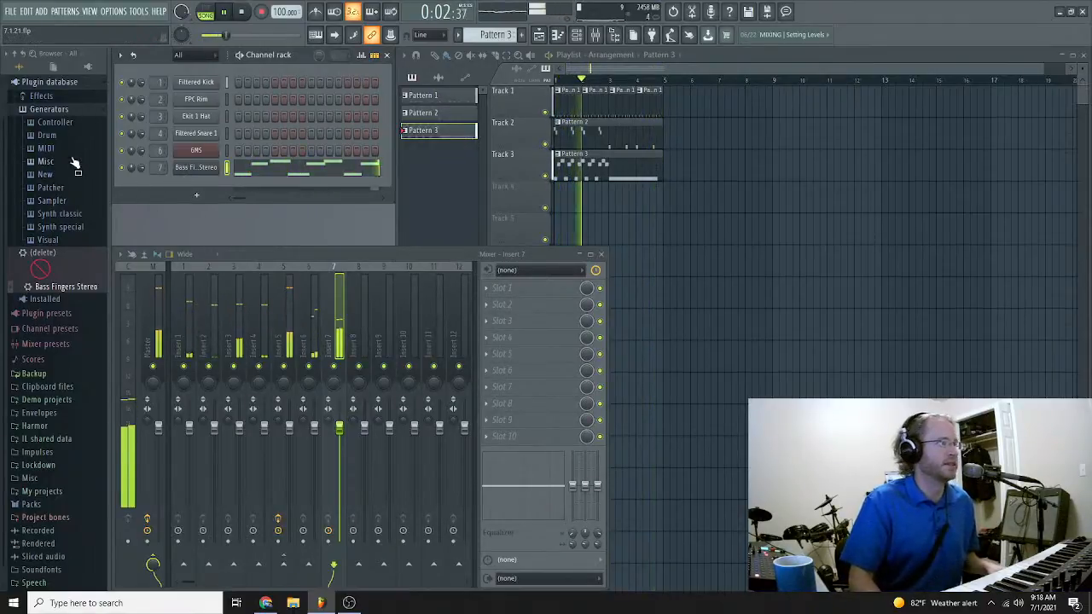
Step: Add a FLEX instrument from the New generators as another channel and route it to mixer Insert 8
left_click(45, 174)
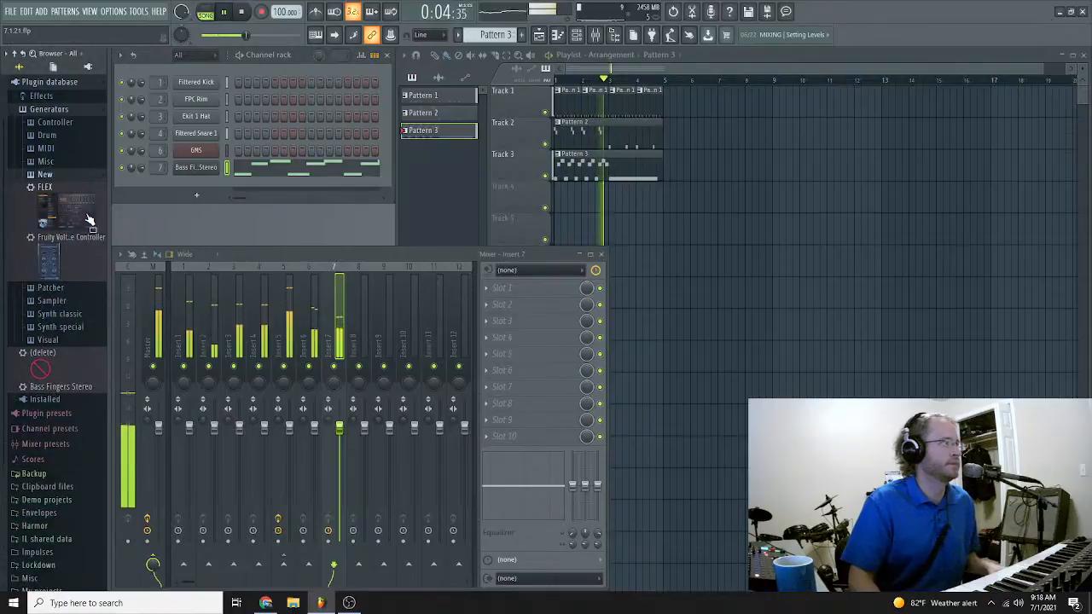
left_click_drag(71, 215, 149, 185)
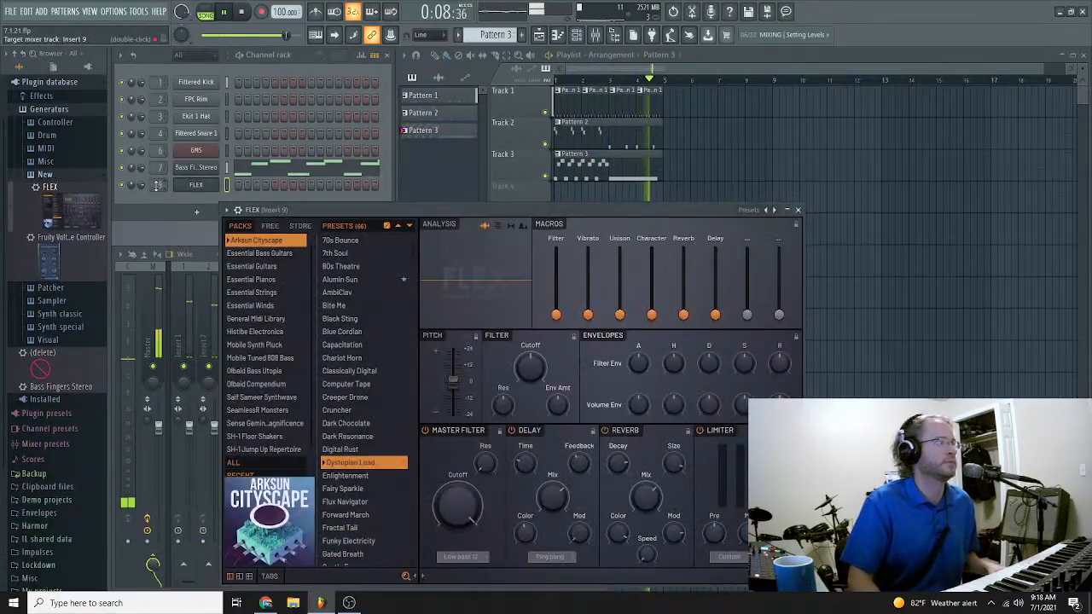
scroll(158, 186, "down", 2)
scroll(158, 185, "up", 2)
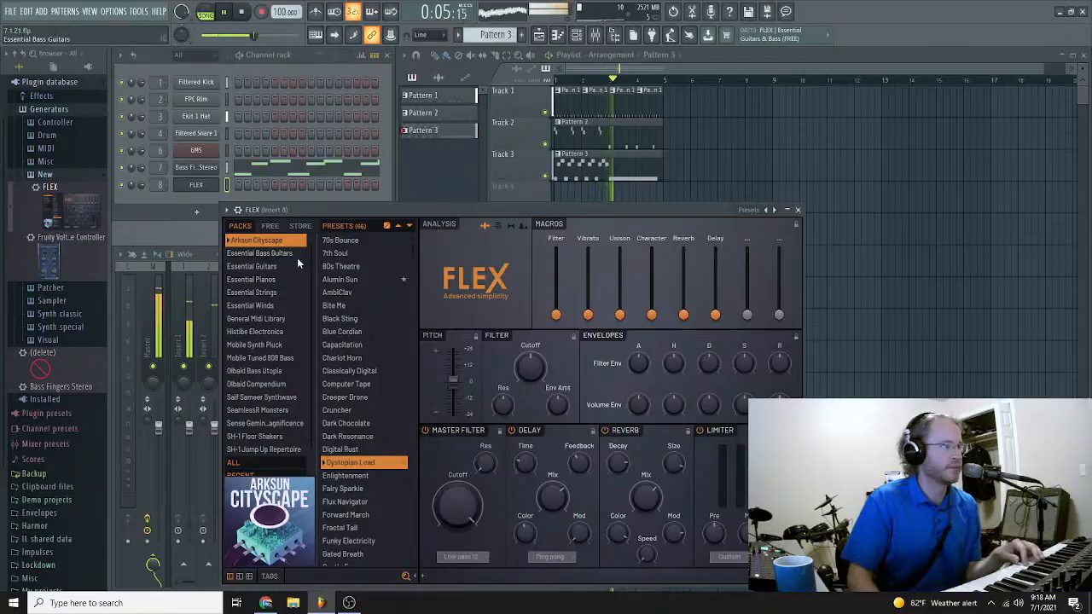
Step: Load the Cutting Edge preset from the Essential Bass Guitars pack in FLEX, try it over the playback, and close its window
left_click(268, 255)
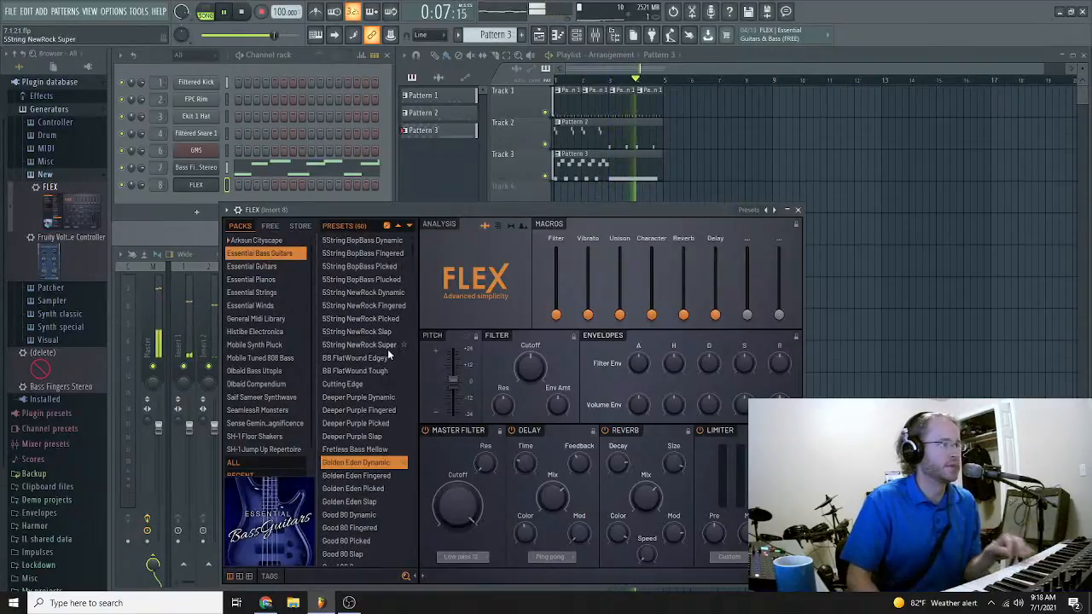
left_click(358, 411)
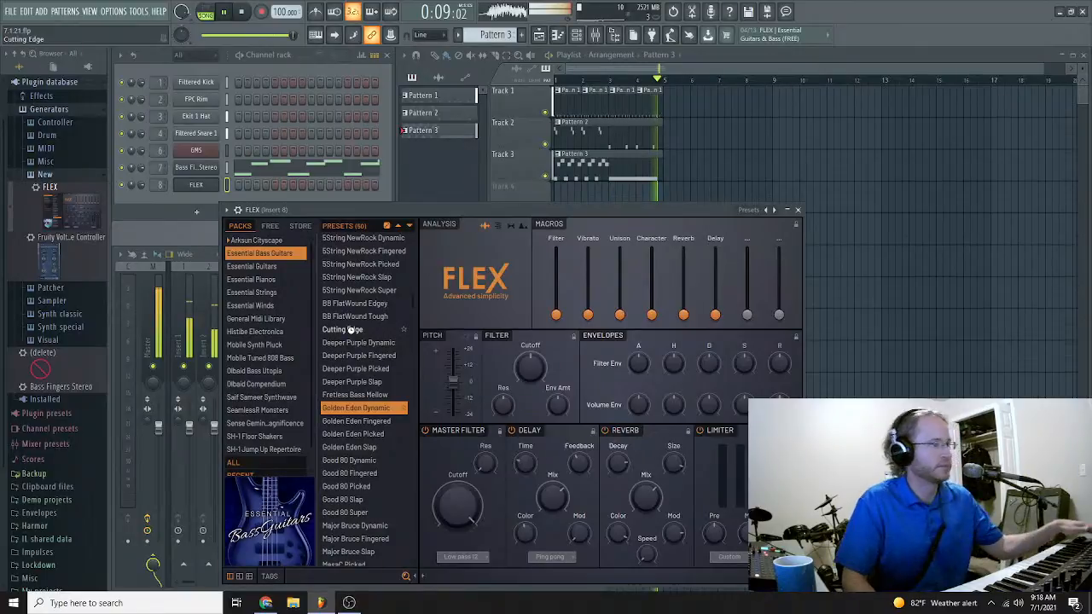
left_click(341, 330)
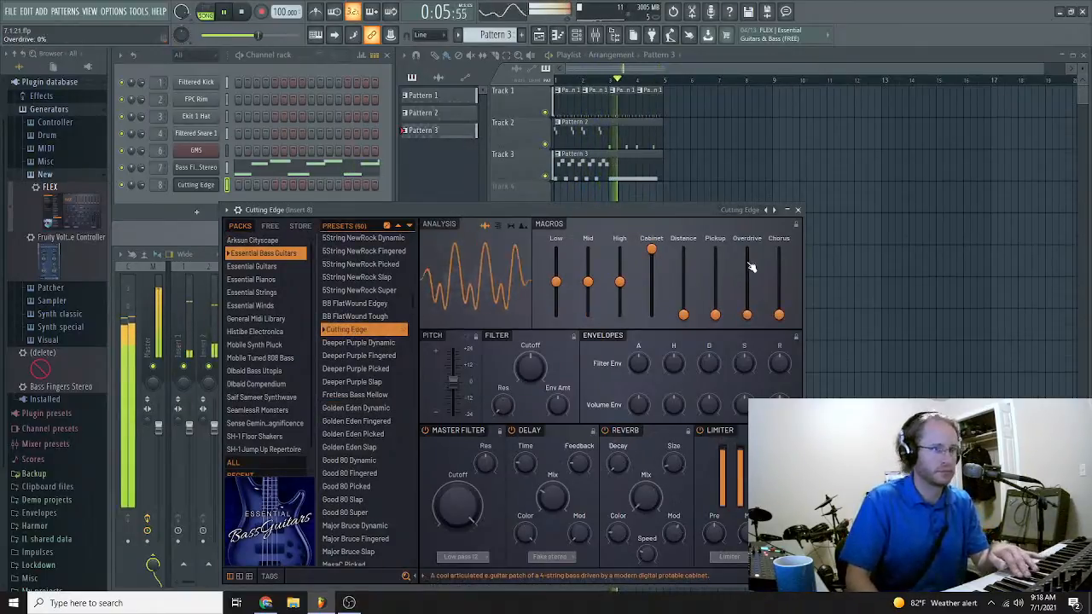
left_click(798, 210)
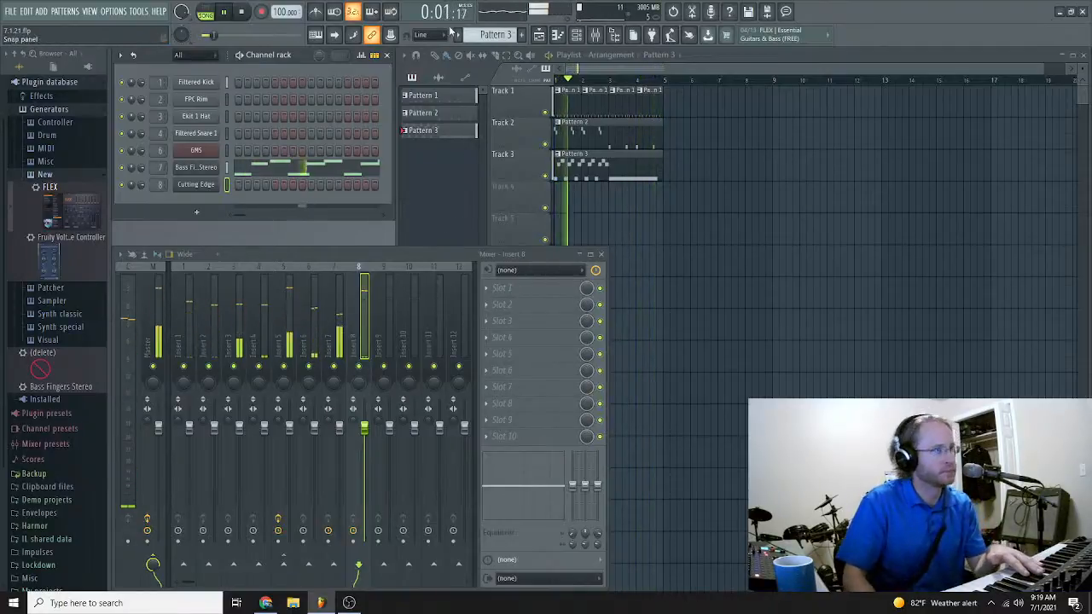
Step: Create Pattern 4 and record a Cutting Edge take into it over the arrangement, with recording set to Everything
scroll(480, 36, "up", 1)
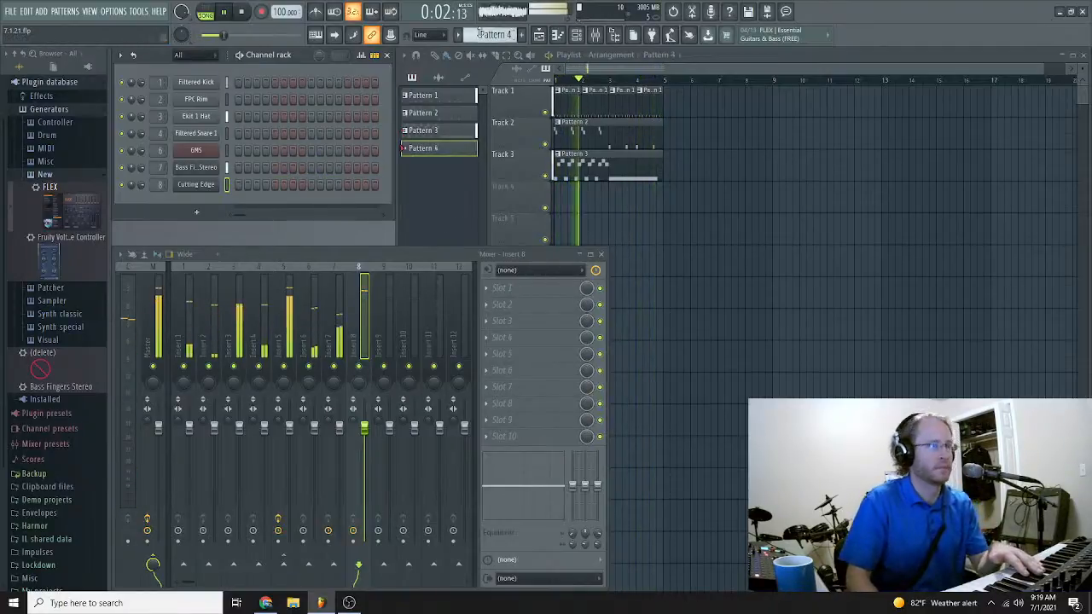
key("space")
left_click(266, 11)
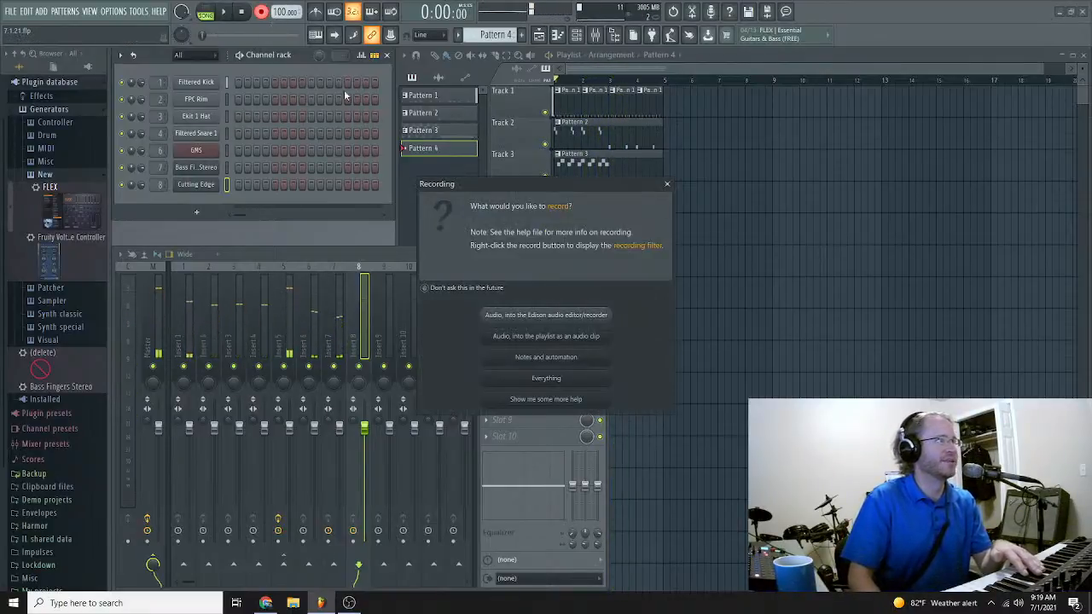
left_click(541, 380)
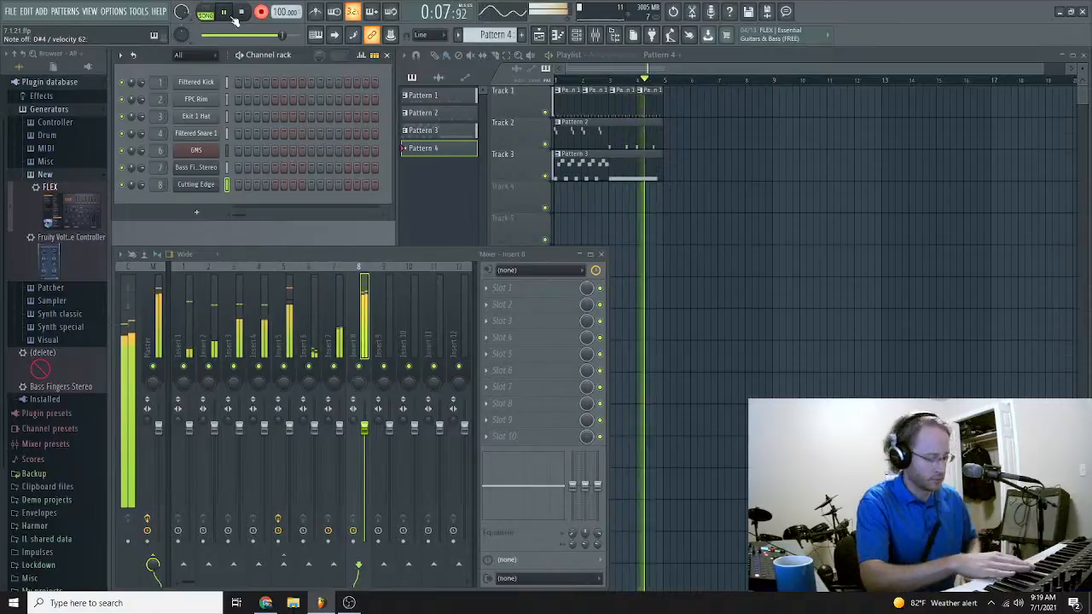
left_click(240, 12)
Step: Undo the recorded Cutting Edge take and record a second one into Pattern 4
left_click(26, 12)
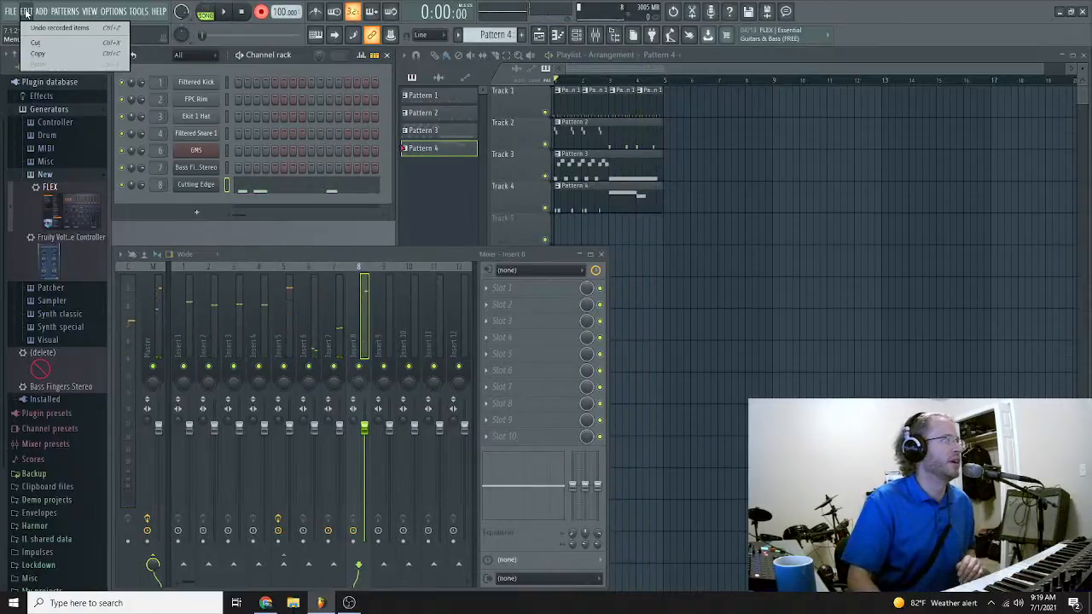
left_click(33, 28)
left_click(225, 12)
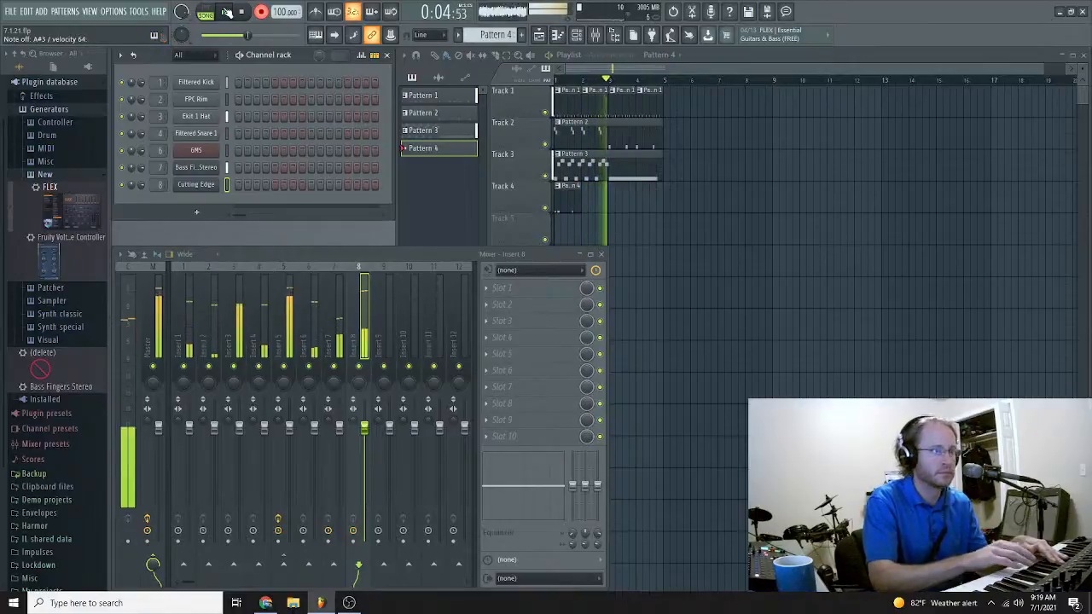
key("space")
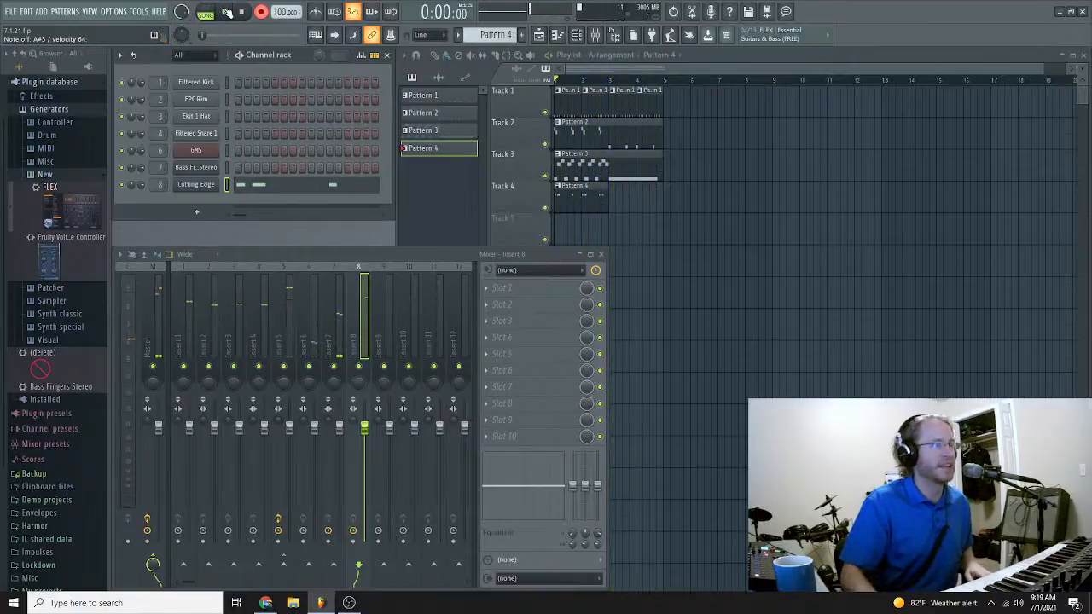
Step: Undo the second Cutting Edge take and play the part along with the arrangement again
left_click(29, 12)
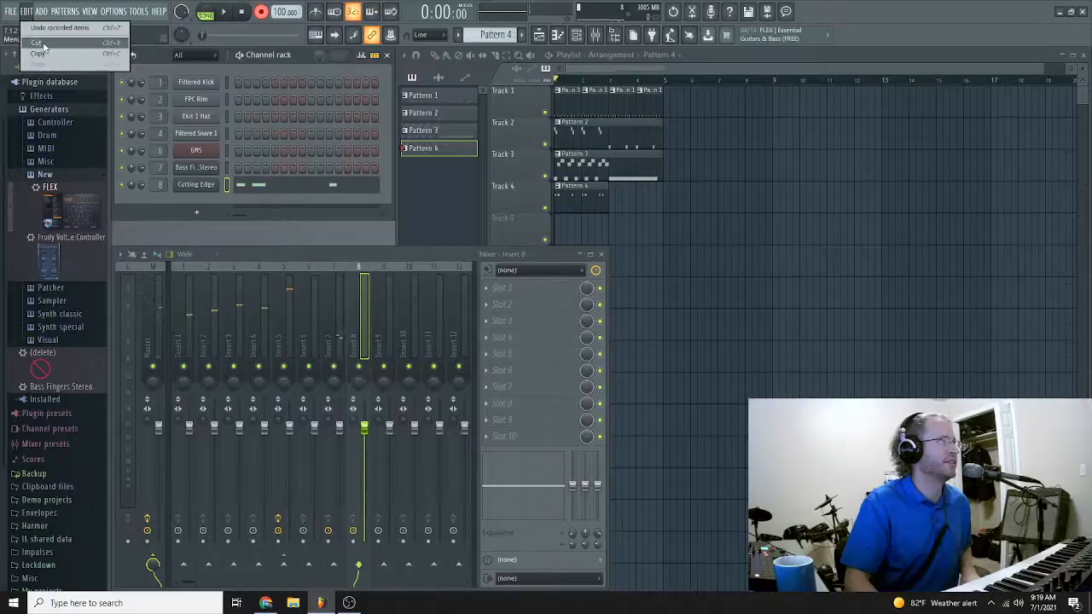
left_click(47, 29)
left_click(224, 13)
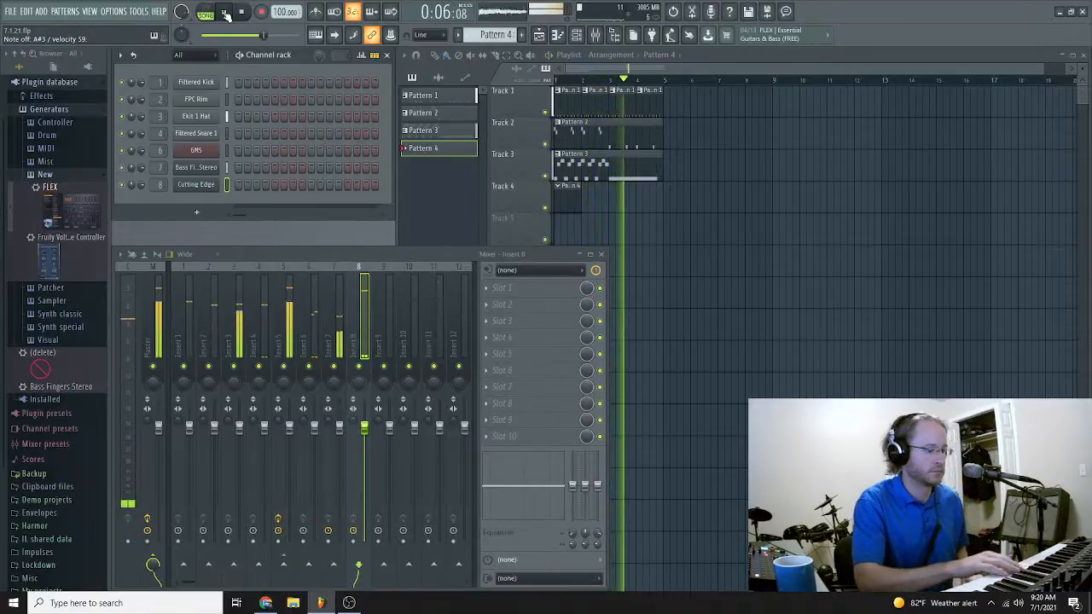
key("space")
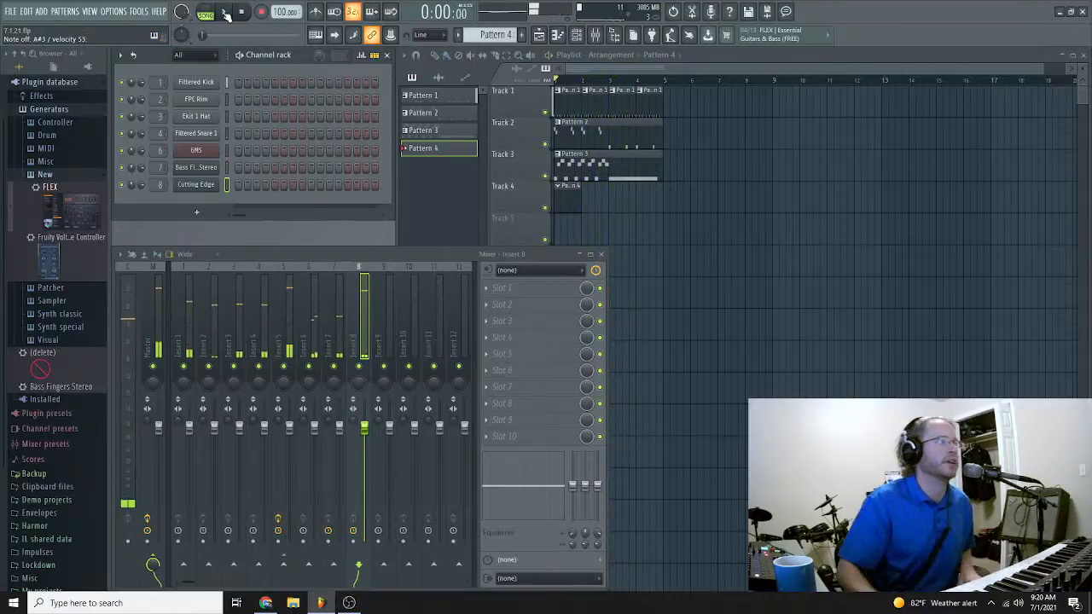
Step: Enable recording and record another Cutting Edge take into Pattern 4 over the arrangement
left_click(36, 12)
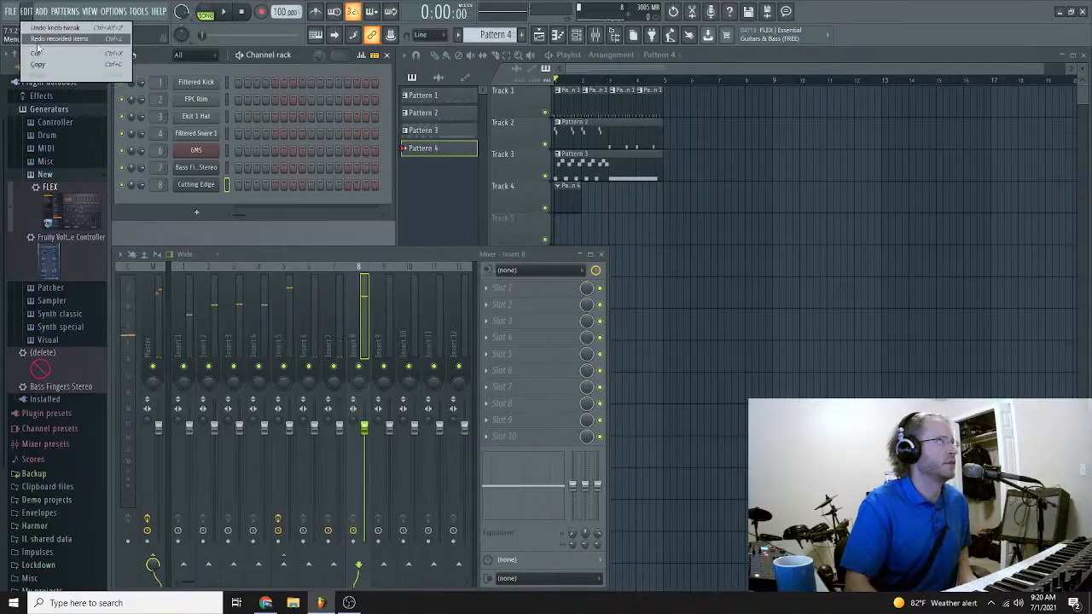
left_click(261, 11)
left_click(552, 379)
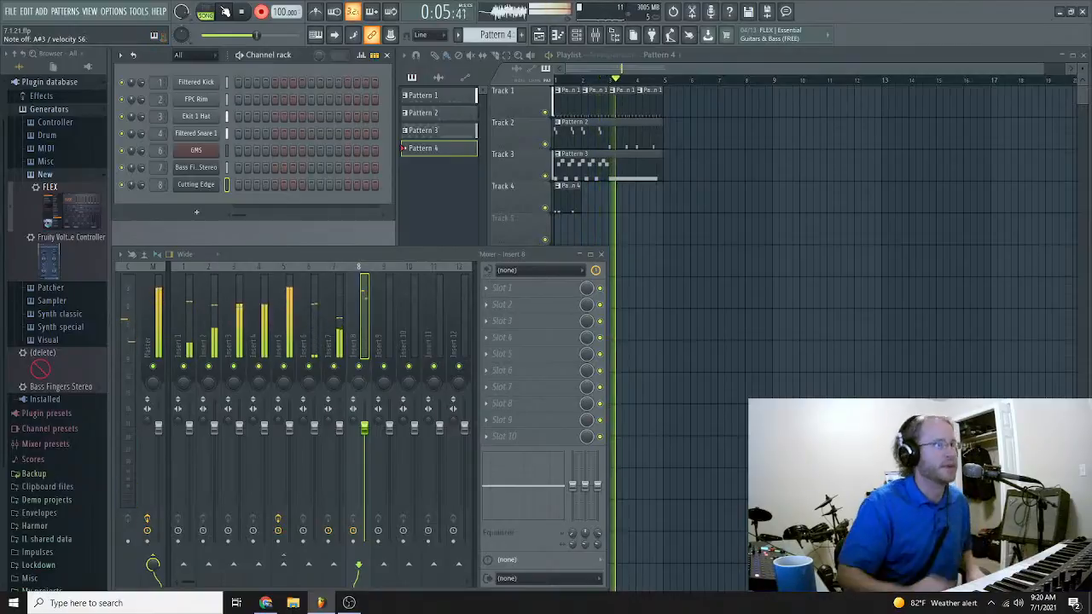
key("space")
Step: Undo the last Cutting Edge take and record a new one into Pattern 4 across all four bars of the arrangement
left_click(26, 12)
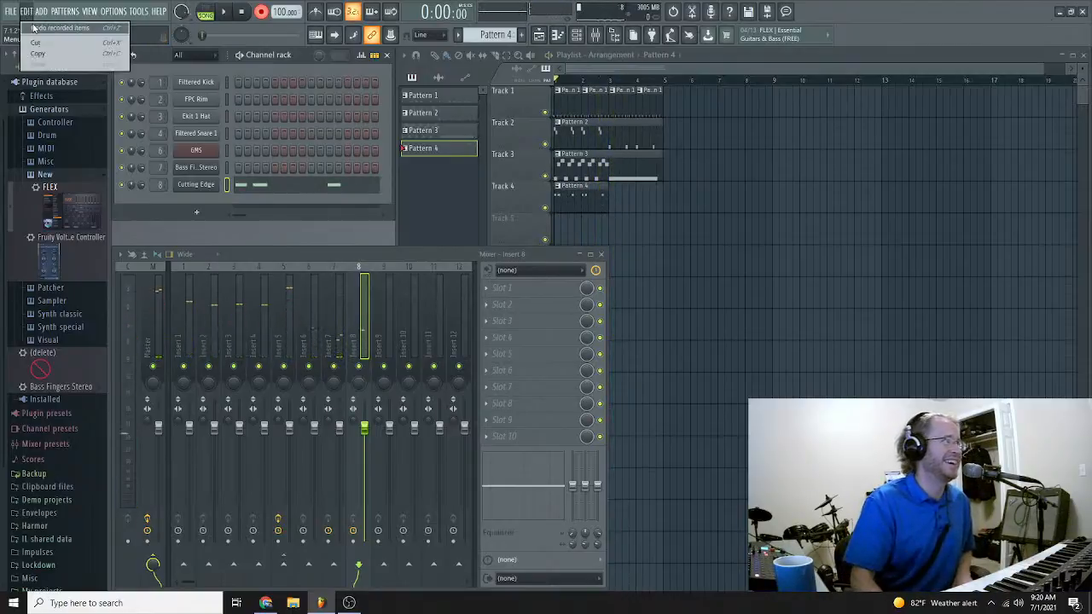
left_click(38, 26)
left_click(224, 11)
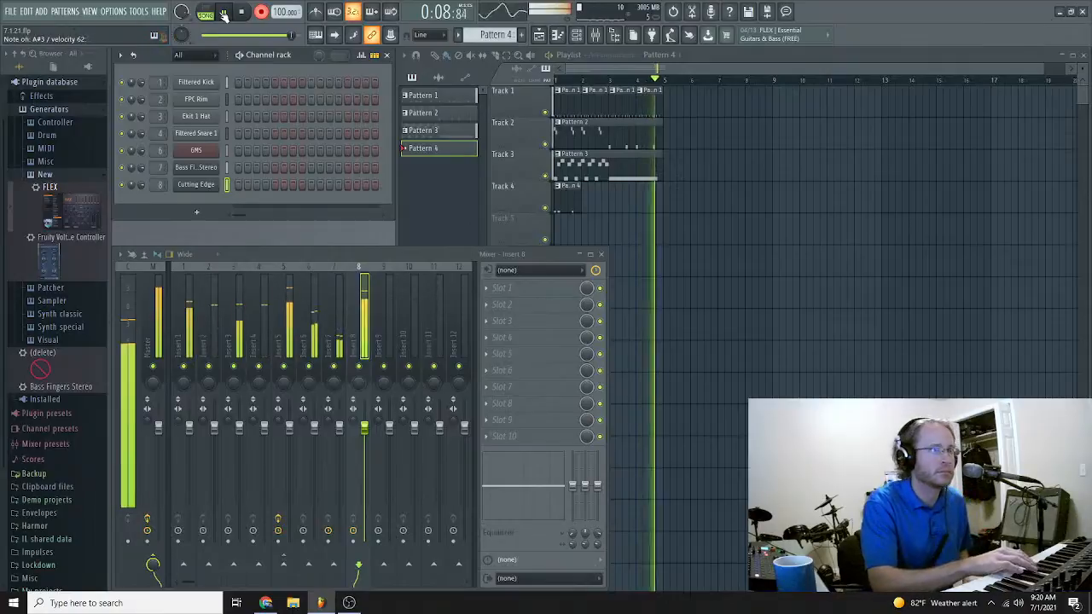
left_click(223, 14)
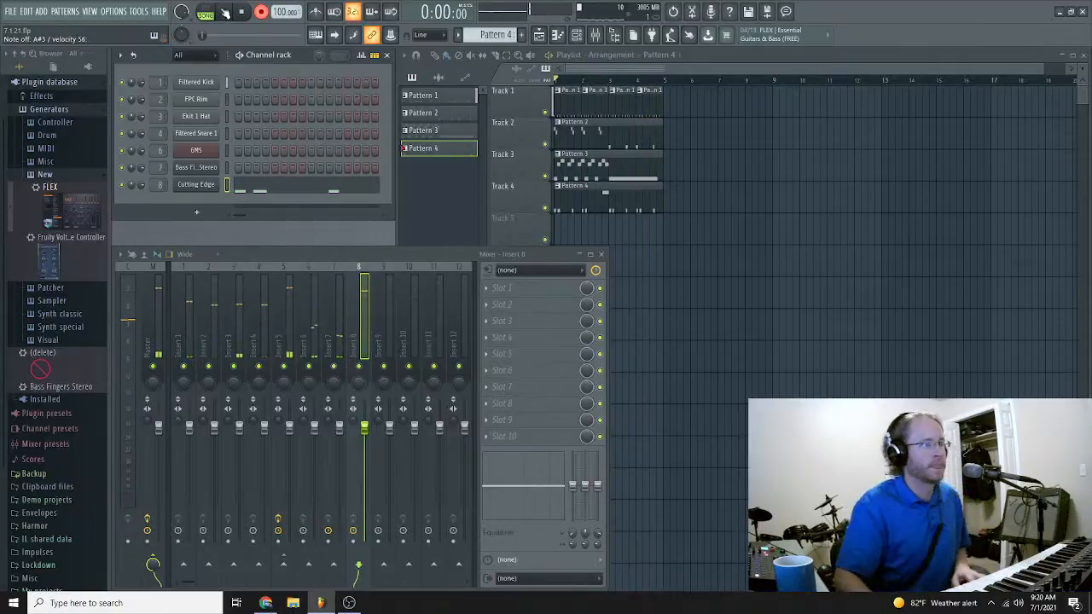
Step: Open the Cutting Edge piano roll and nudge the first and third A#3 notes of bar 1 slightly earlier
left_click(277, 186)
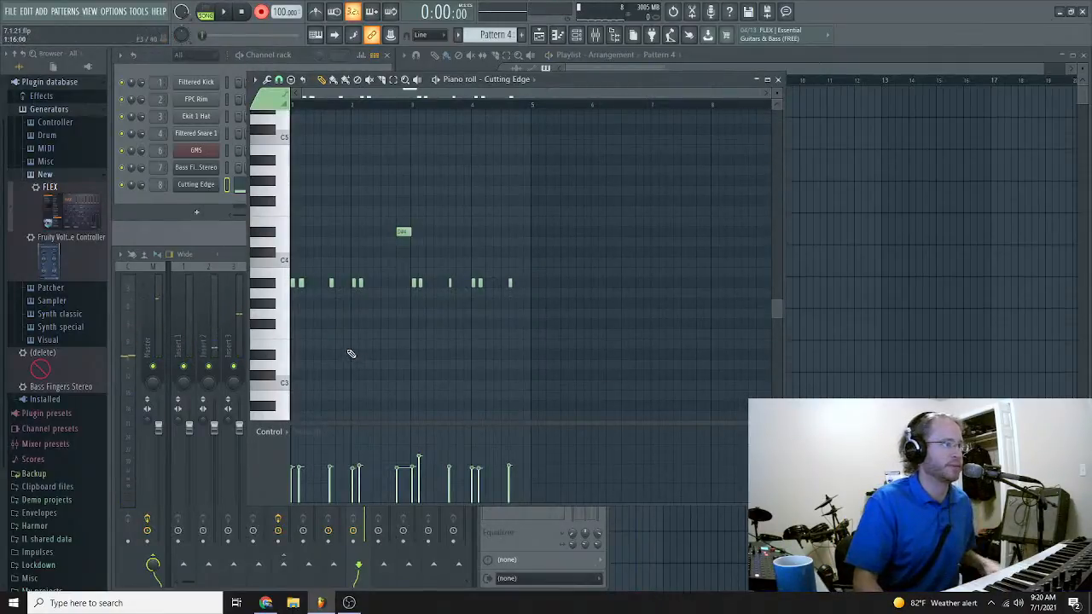
scroll(352, 353, "up", 5)
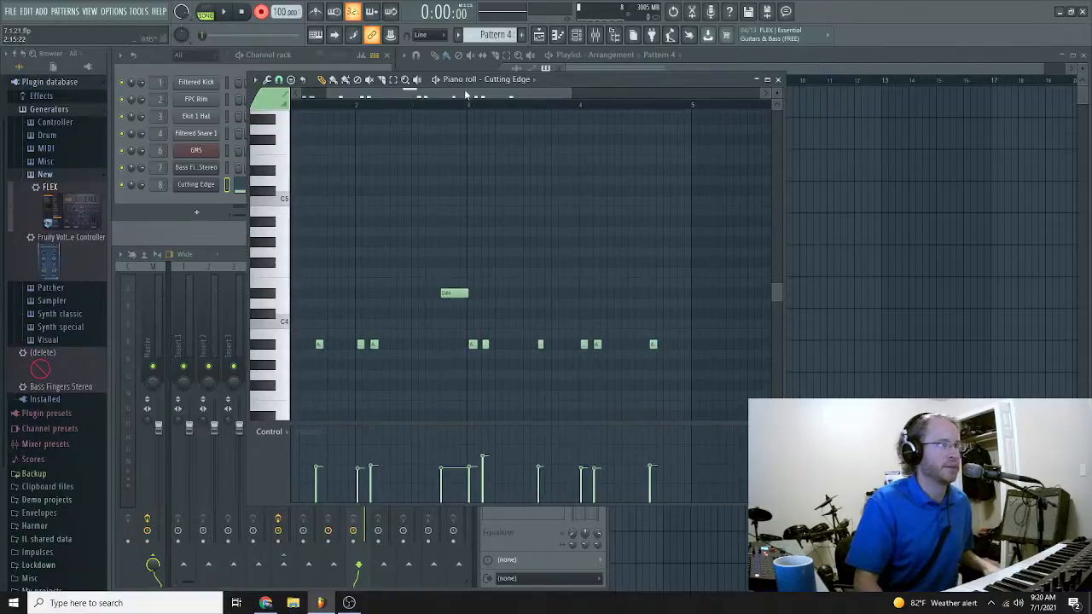
left_click_drag(465, 94, 238, 321)
scroll(373, 322, "up", 2)
scroll(392, 319, "up", 2)
scroll(380, 300, "down", 5)
left_click(375, 98)
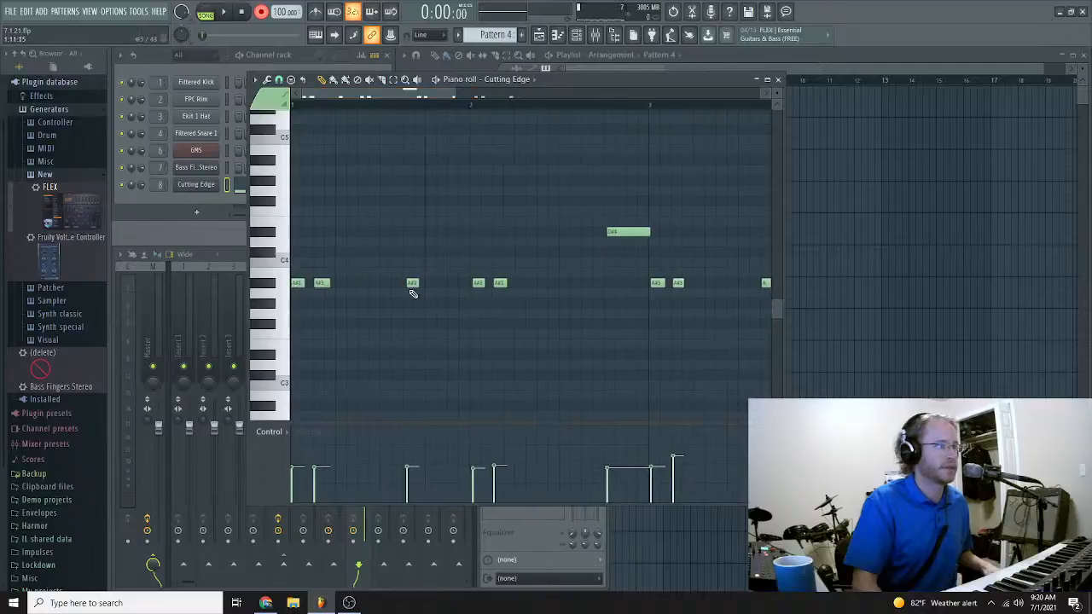
left_click_drag(413, 282, 409, 282)
left_click_drag(298, 283, 295, 283)
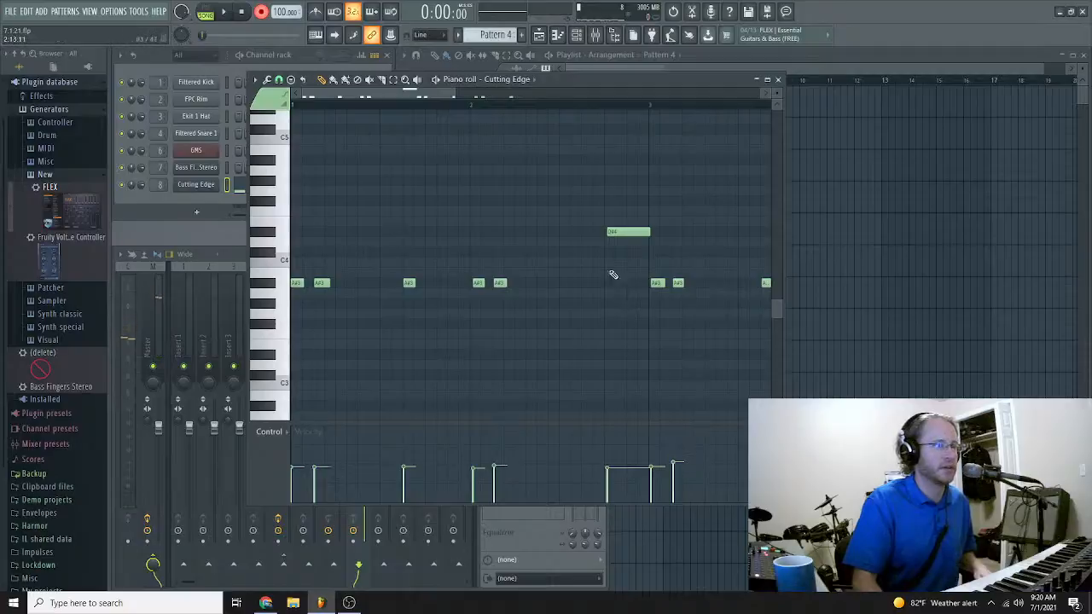
Step: Nudge the D#4 note and the opening A#3 notes of bars 2, 3 and 4 slightly earlier, and close the piano roll
left_click(617, 232)
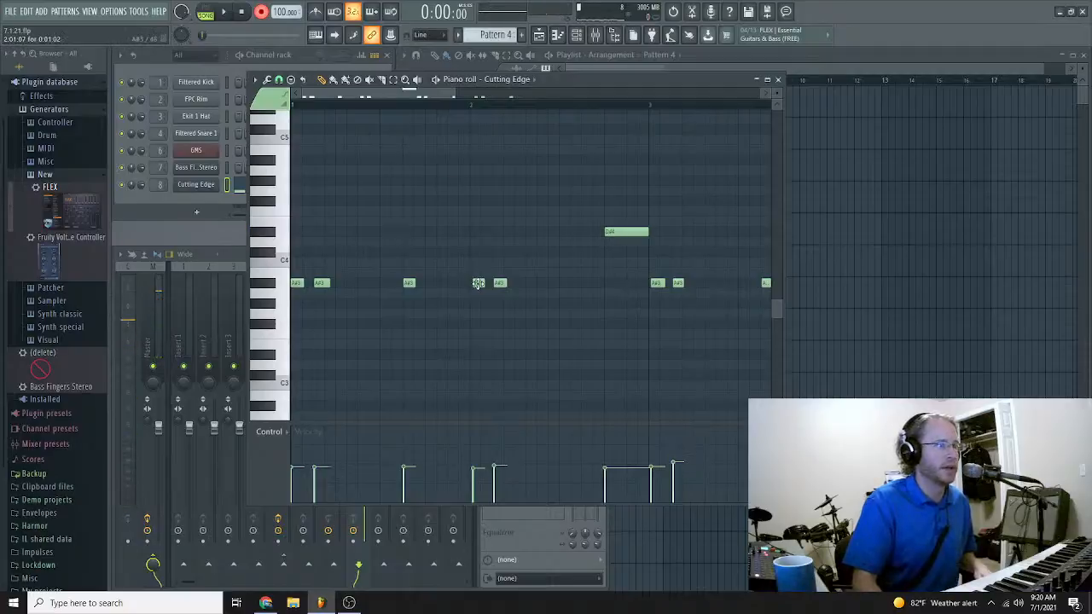
left_click_drag(479, 284, 475, 283)
scroll(522, 196, "right", 3)
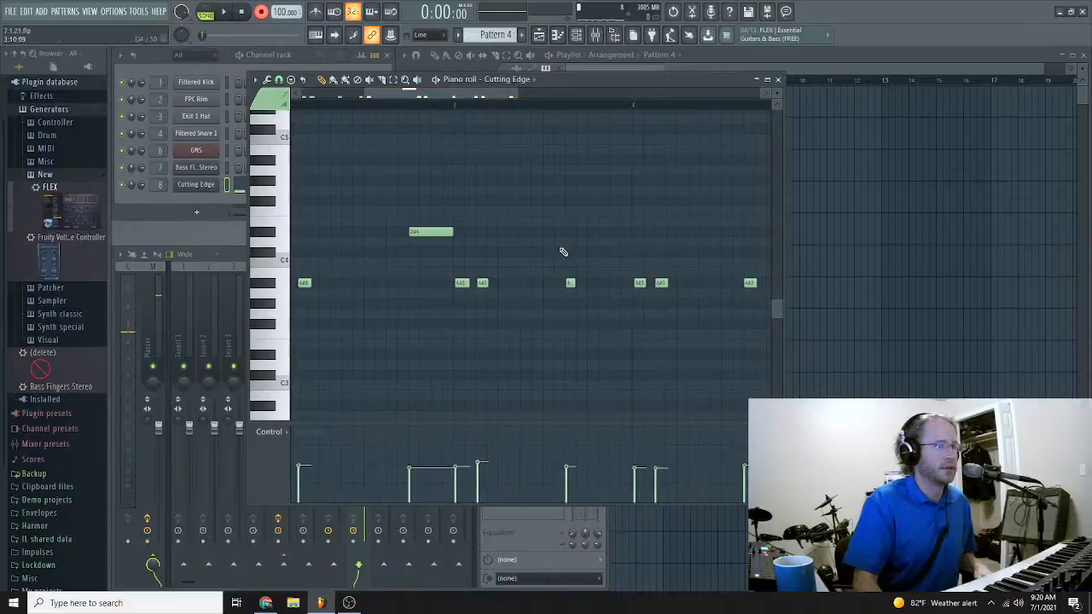
left_click_drag(639, 284, 636, 284)
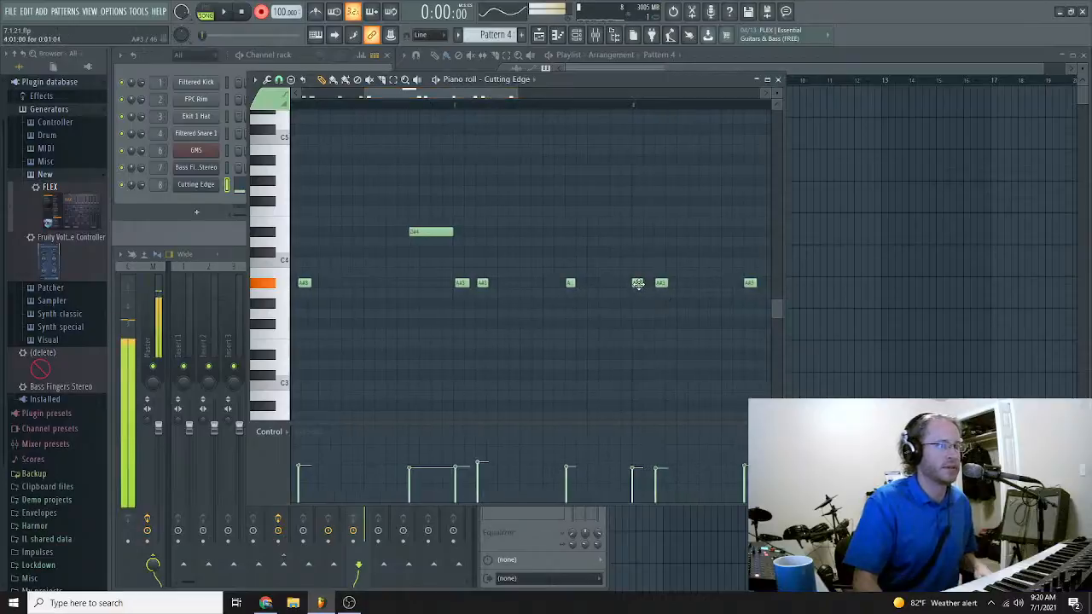
left_click_drag(499, 97, 542, 103)
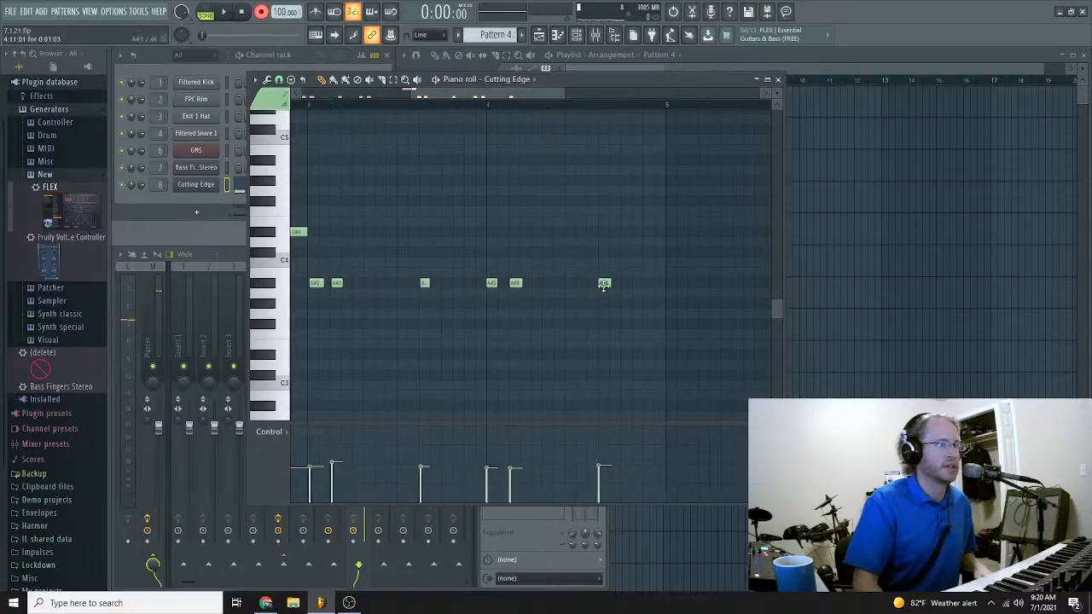
left_click(316, 282)
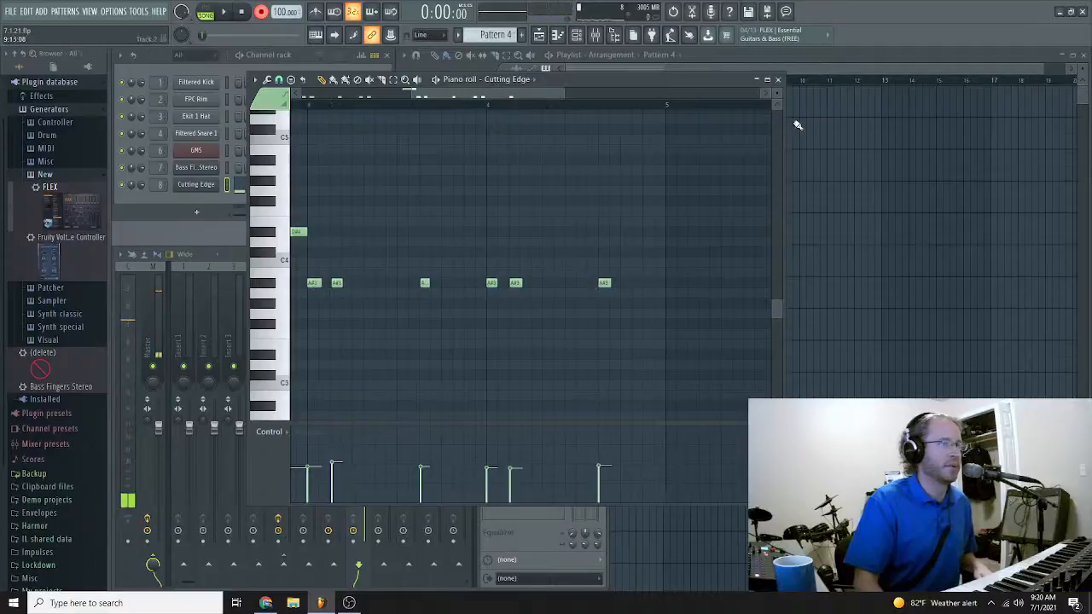
left_click(780, 79)
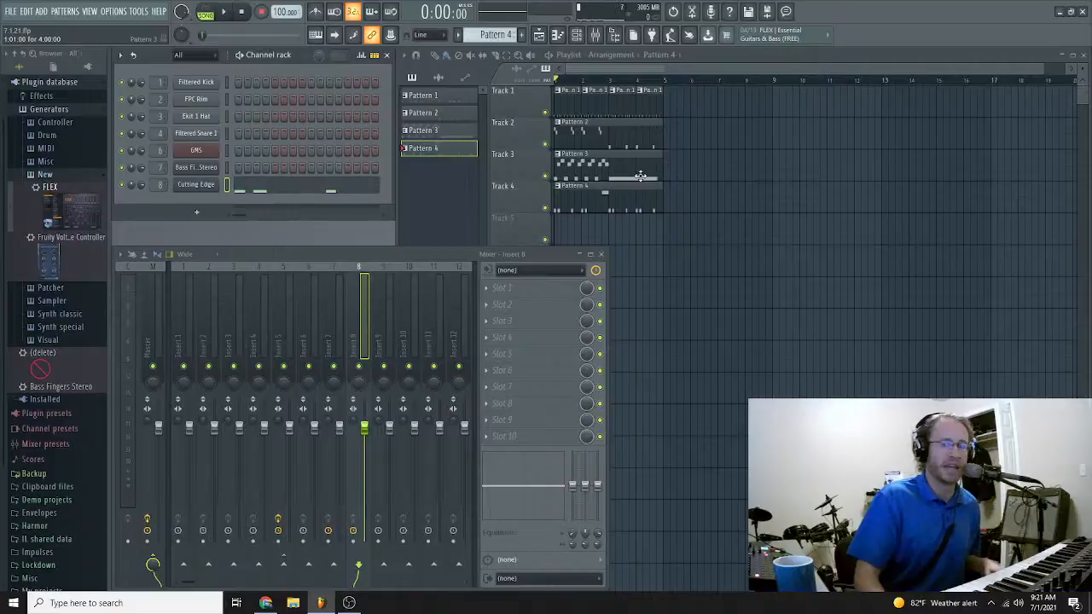
Step: Play the arrangement, reopen Pattern 4's Cutting Edge notes and lower the D#4 note's velocity to 36%
key("space")
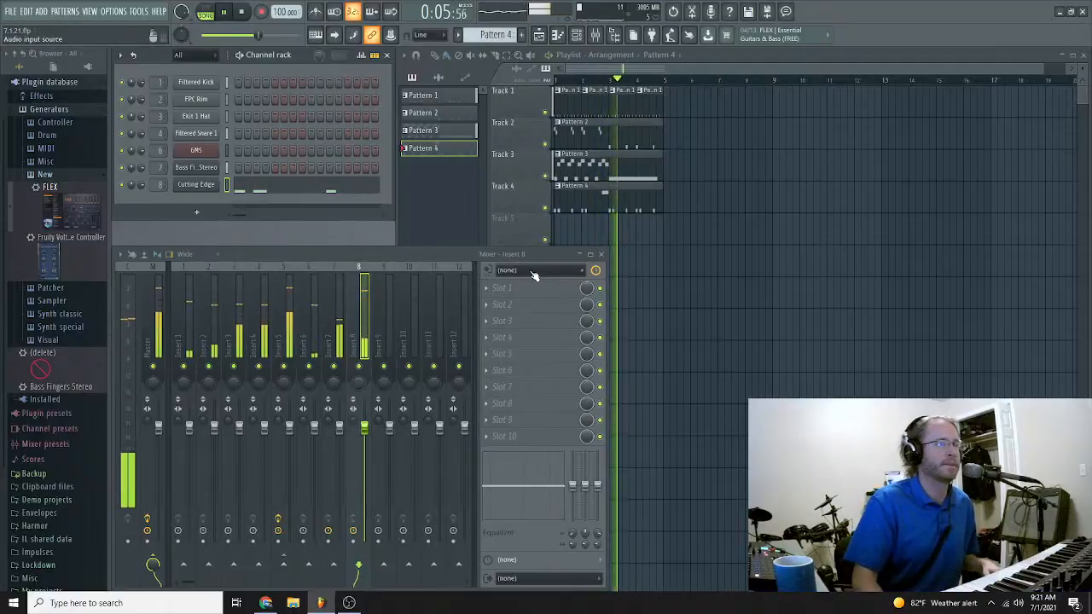
left_click(437, 150)
left_click(289, 190)
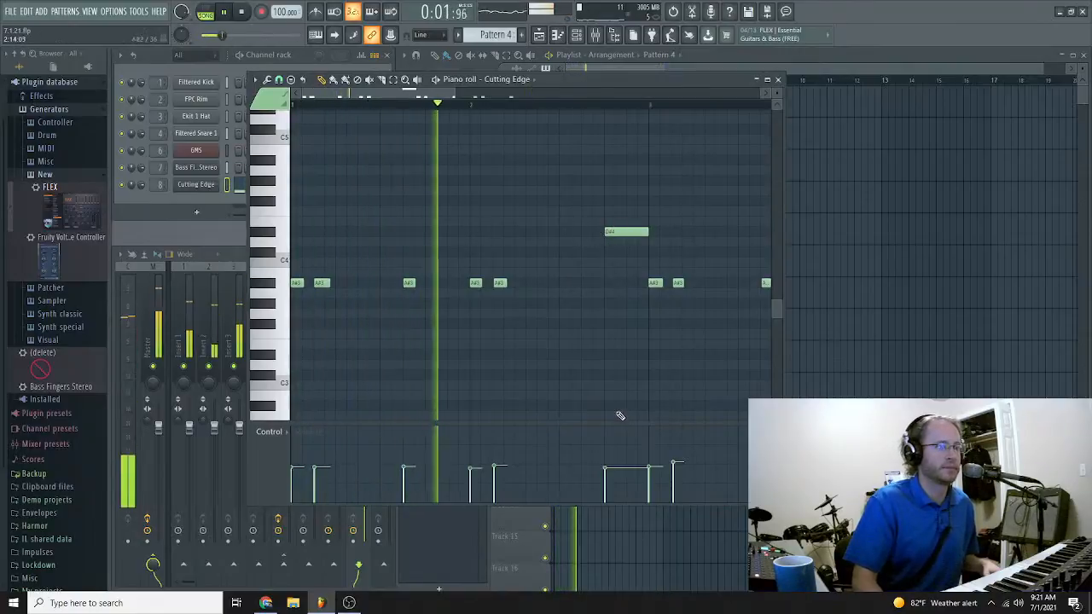
left_click(606, 476)
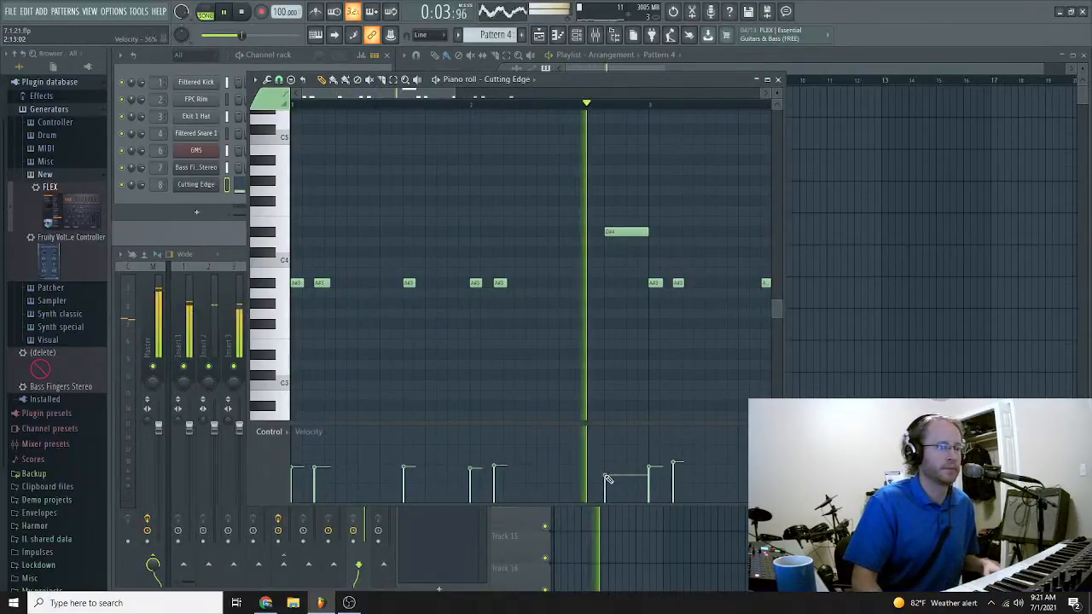
key("space")
key("space")
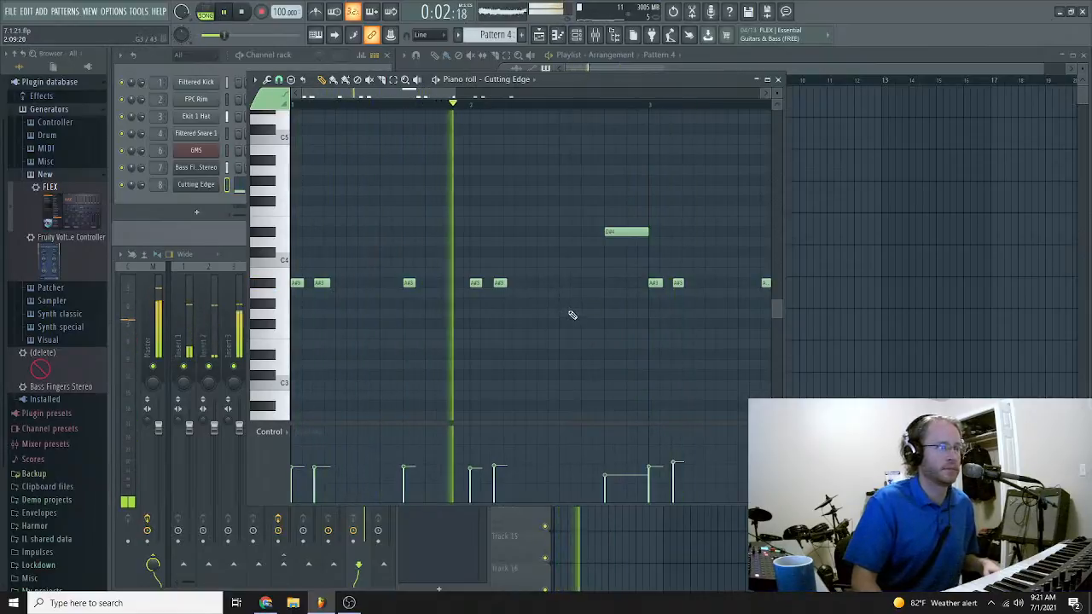
Step: Add a short A#3 note just before the D#4 note in bar 2 and close the piano roll
left_click_drag(615, 282, 588, 282)
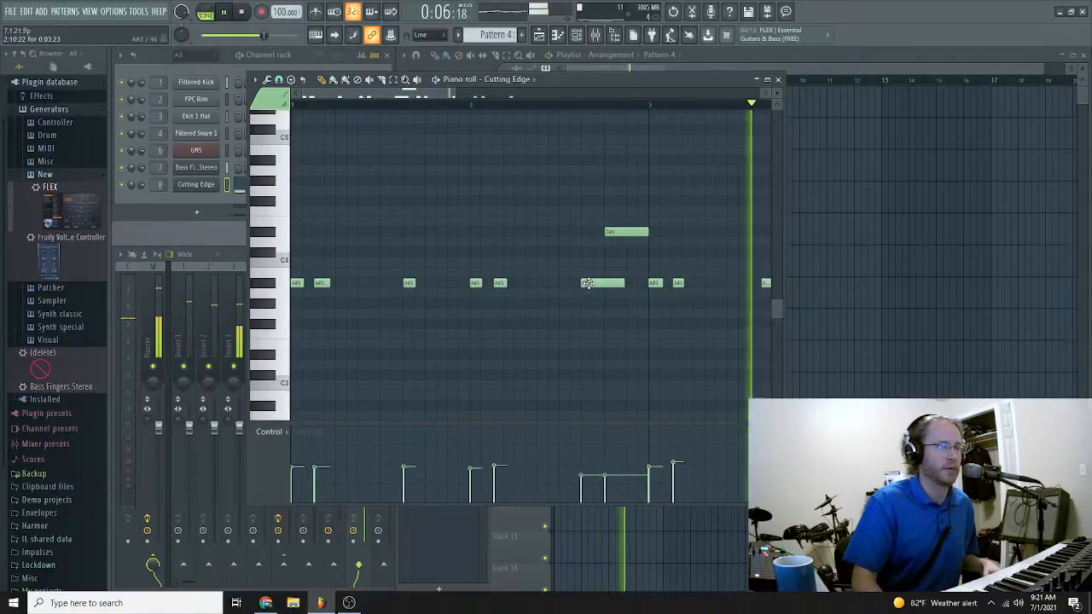
left_click_drag(624, 283, 595, 284)
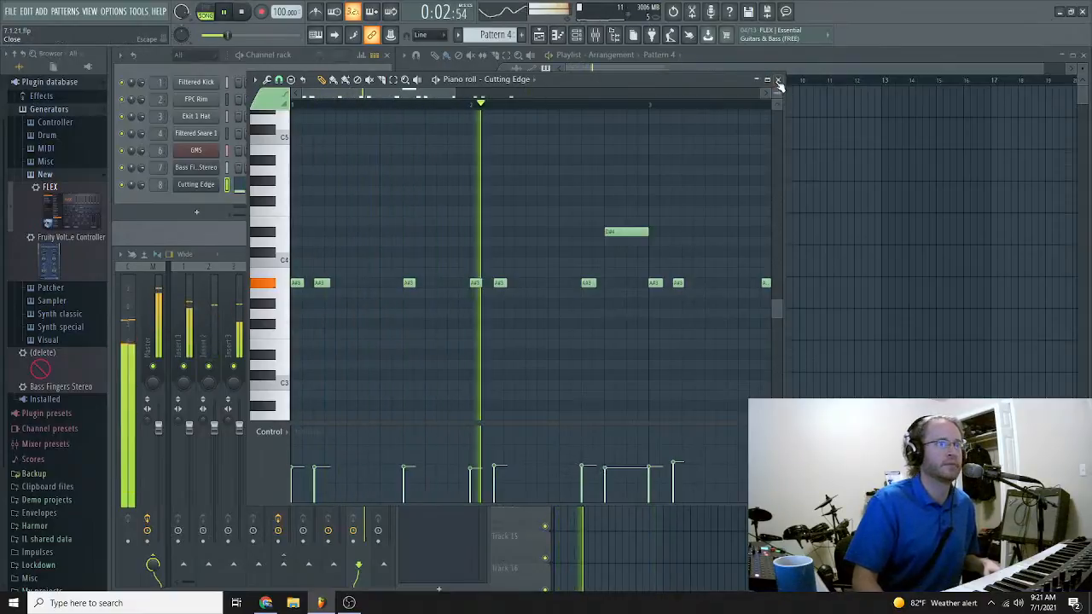
key("F7")
left_click(331, 254)
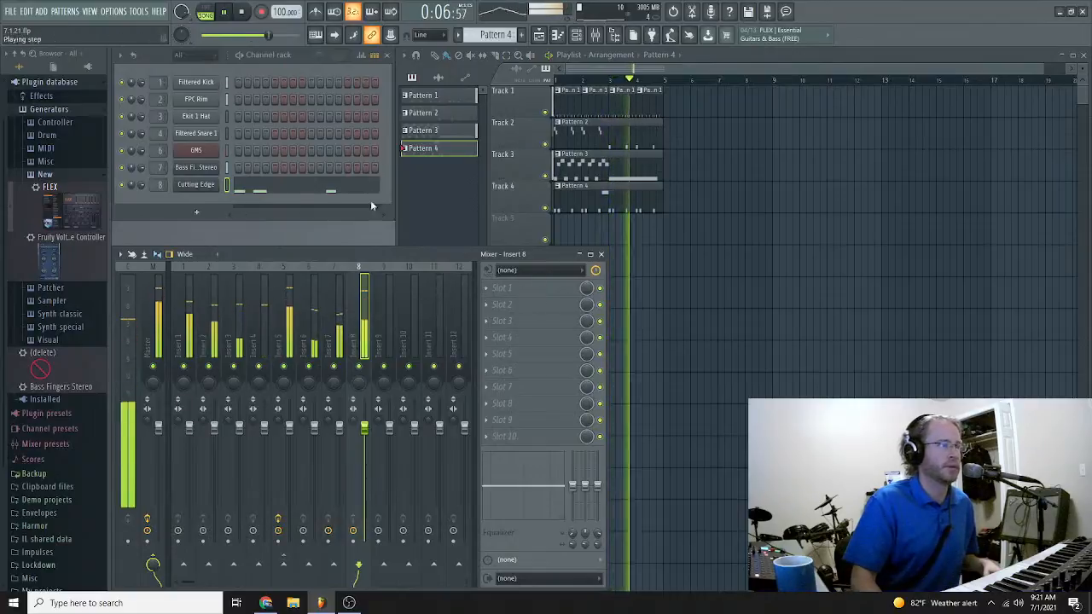
Step: Reopen the Cutting Edge piano roll, reduce the D#4 note's velocity, and return to the mixer
key("F7")
left_click_drag(607, 472, 610, 484)
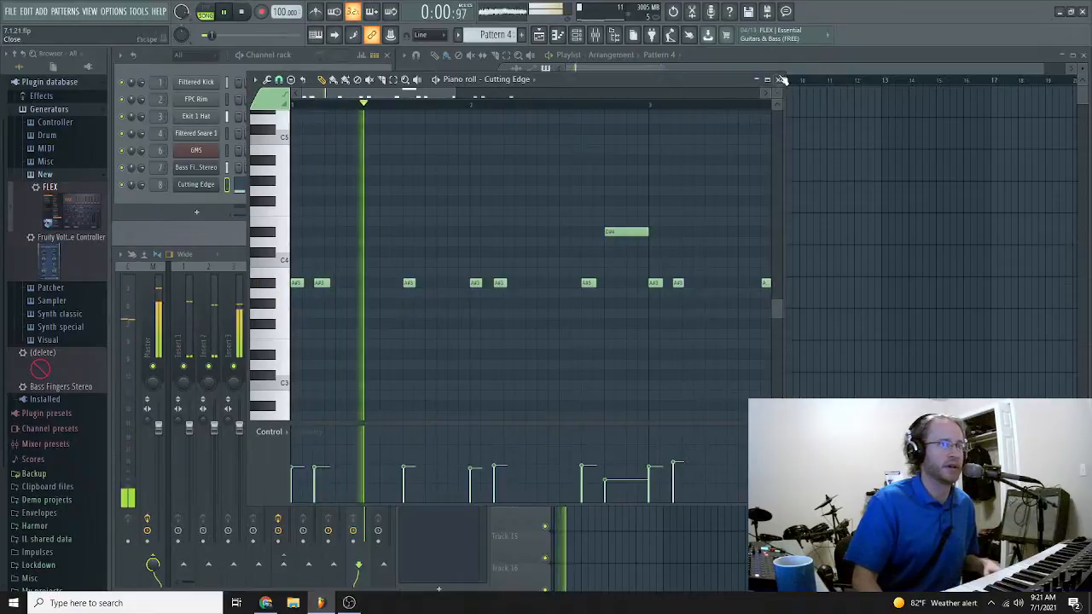
key("F7")
left_click(324, 253)
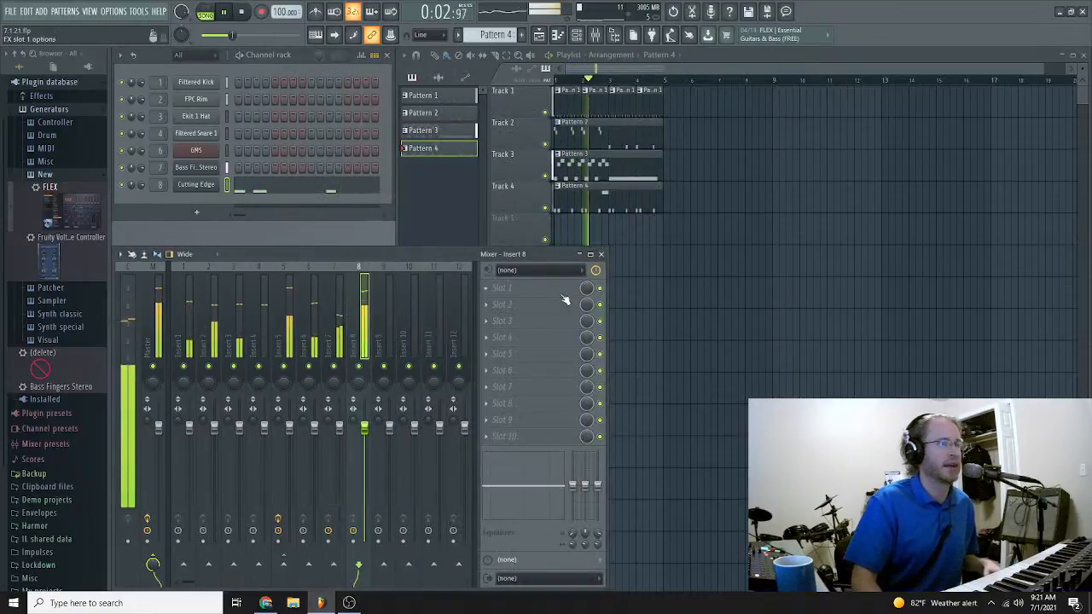
left_click(525, 289)
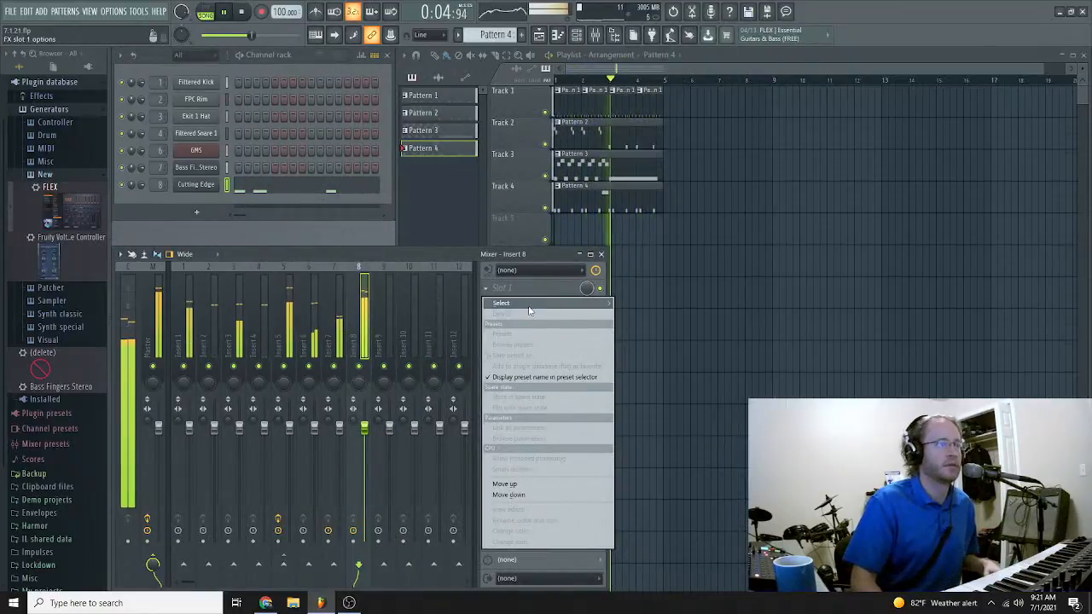
mouse_move(527, 307)
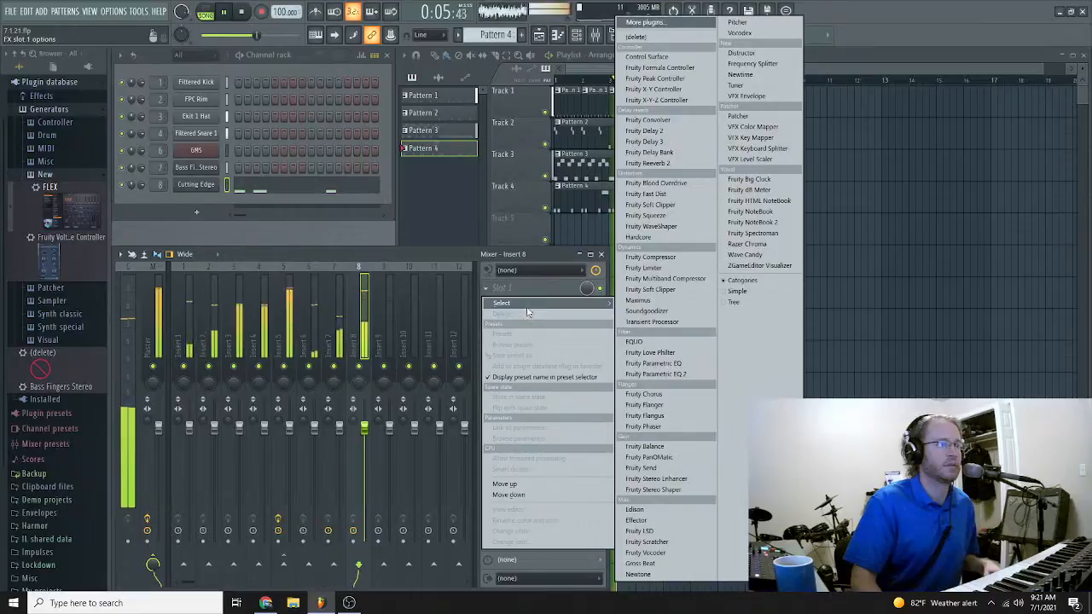
left_click(387, 258)
left_click(337, 254)
left_click(339, 256)
Step: Lower the D#4 note's velocity even further in Pattern 4, close the piano roll and bring the mixer forward
double_click(436, 150)
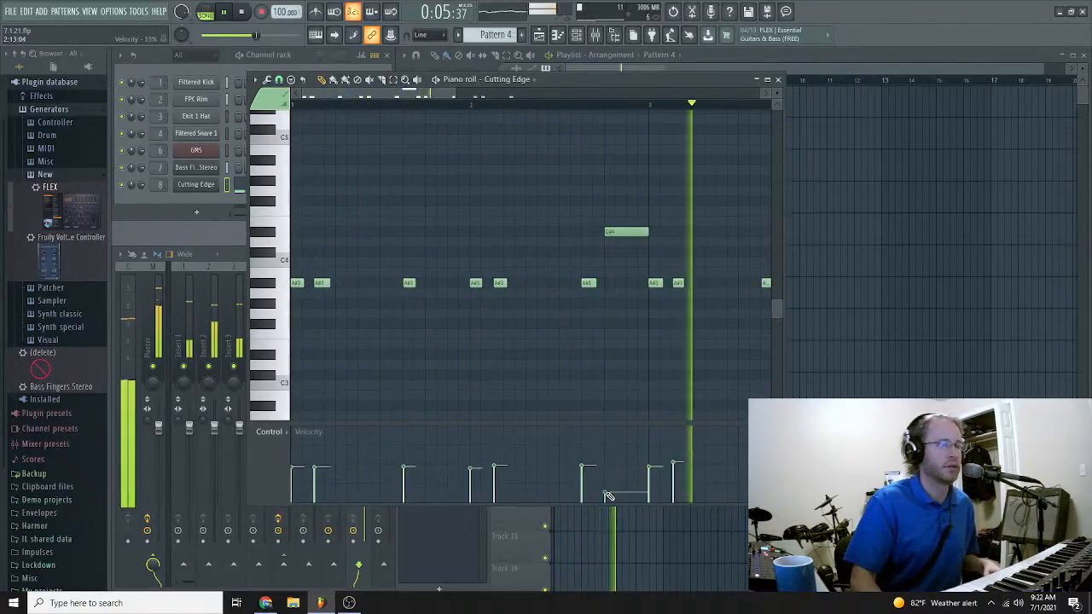
left_click(778, 79)
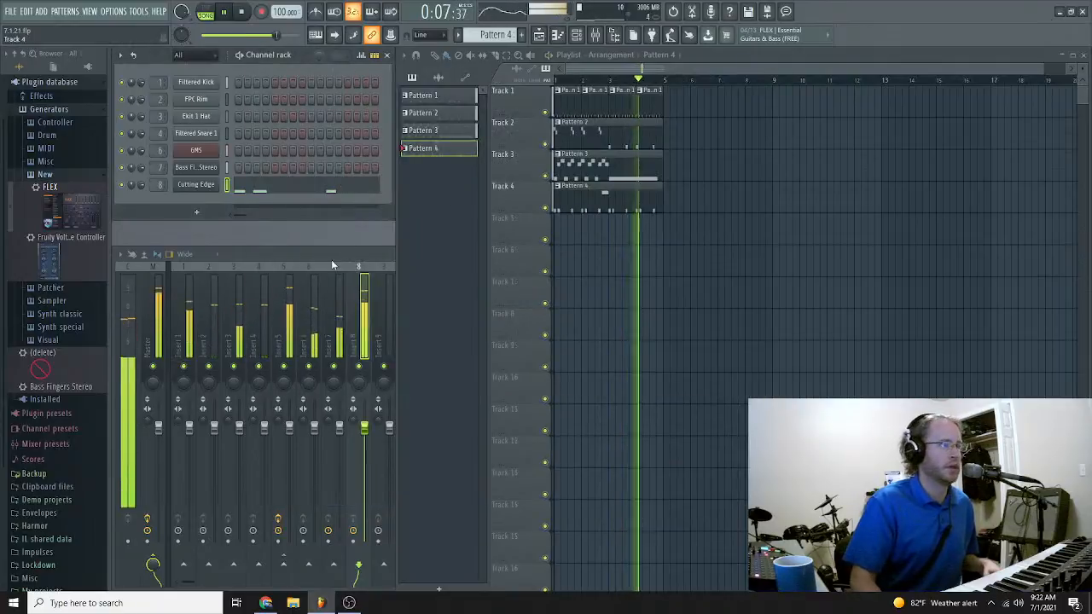
left_click(333, 263)
Step: Add Fruity Parametric EQ 2 to Insert 8, boosting band 6 by 4.3 dB at 2531 Hz and band 2 by 4.4 dB at 61 Hz
left_click(542, 288)
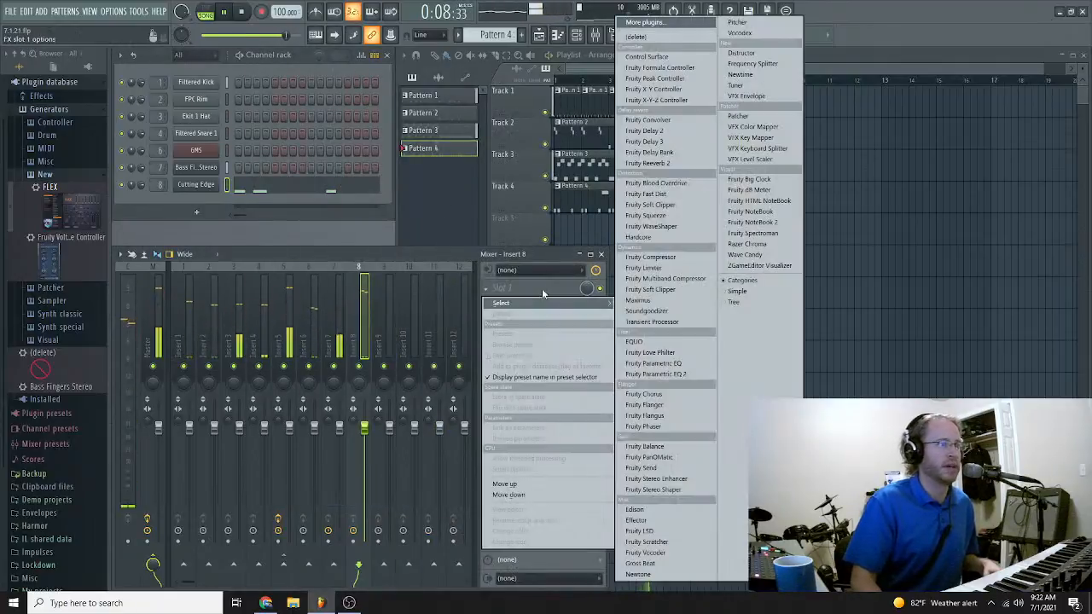
left_click(704, 376)
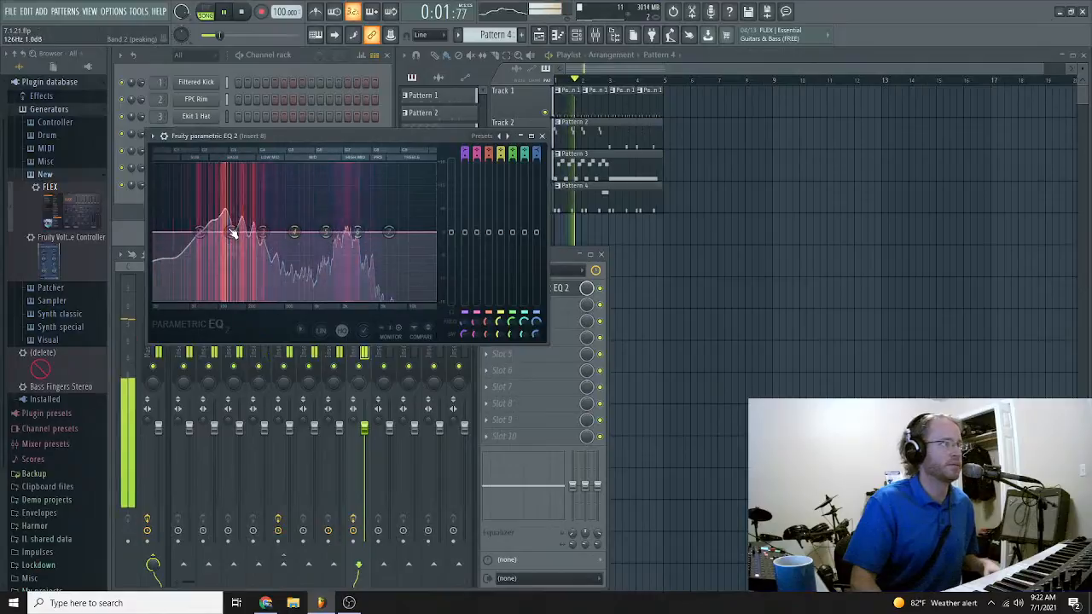
left_click_drag(358, 232, 351, 215)
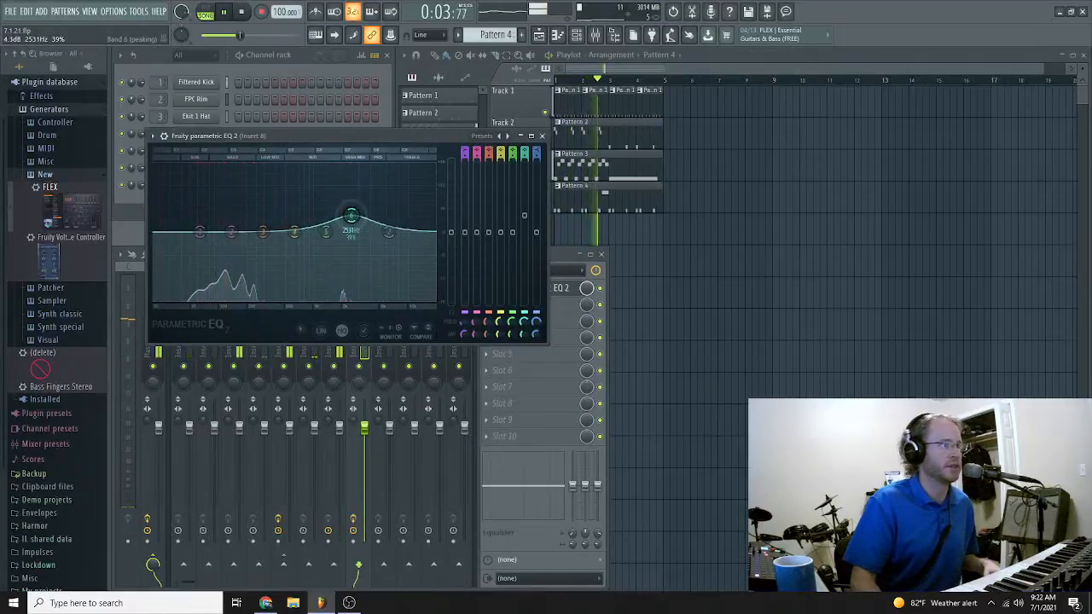
left_click_drag(232, 236, 200, 218)
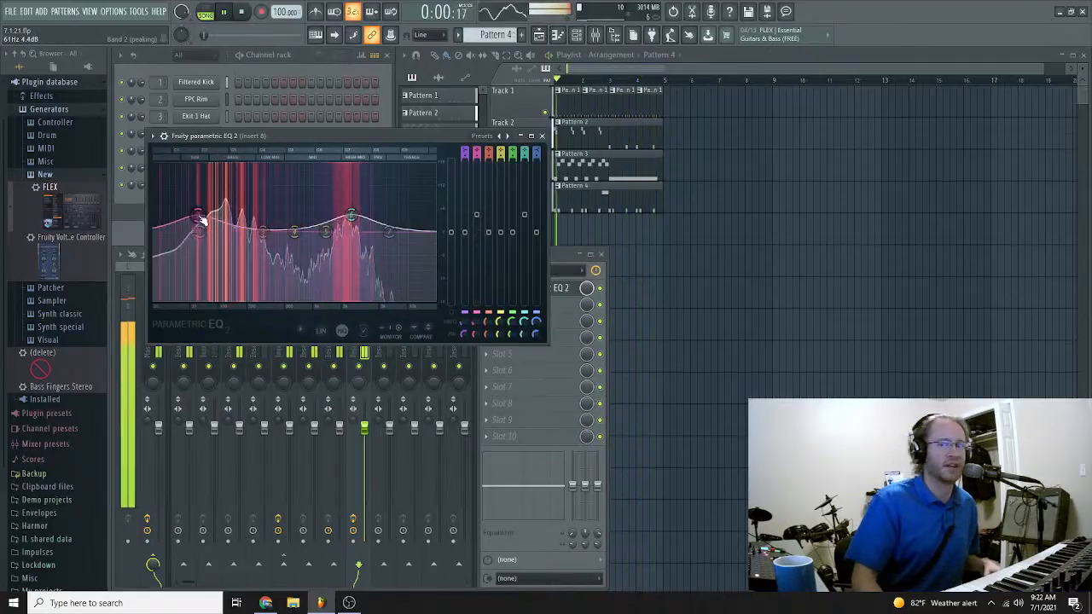
left_click(541, 136)
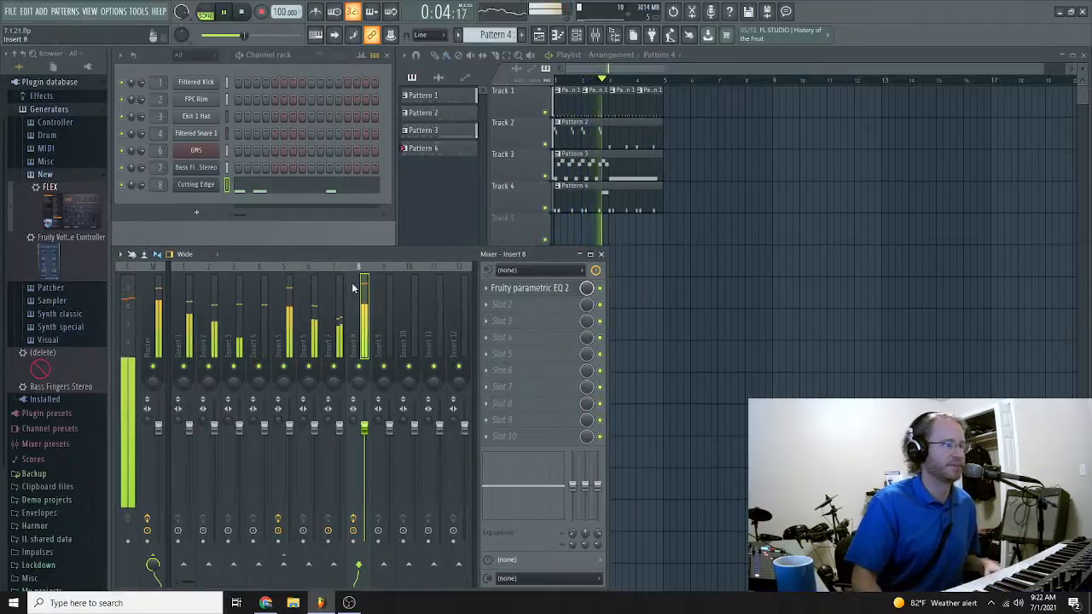
Step: Lower the Insert 8 volume to about 76% (-5.7 dB) during playback
left_click_drag(248, 35, 268, 35)
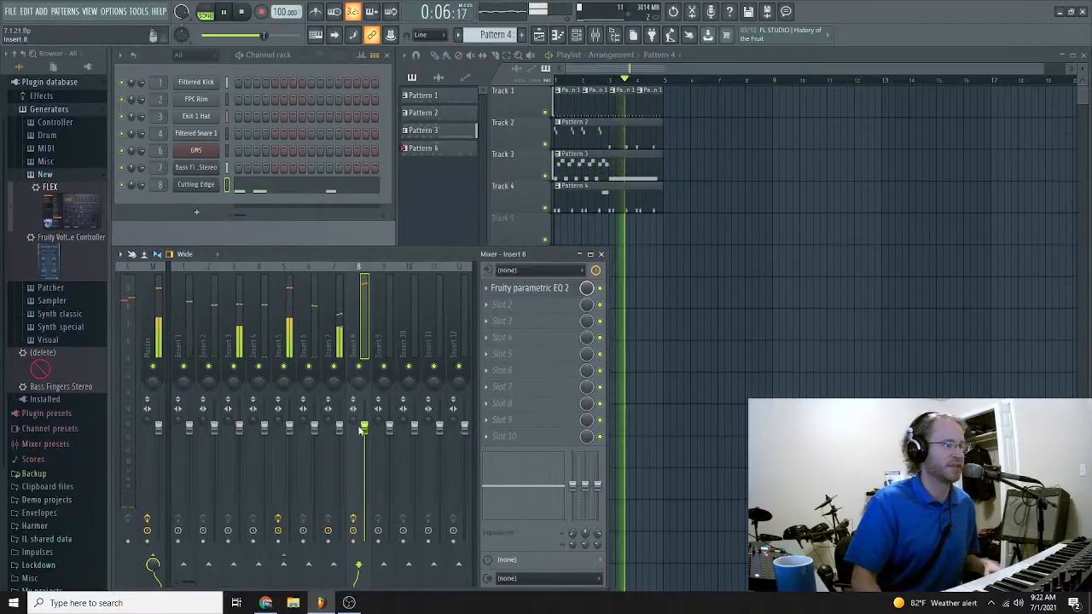
left_click_drag(364, 426, 364, 452)
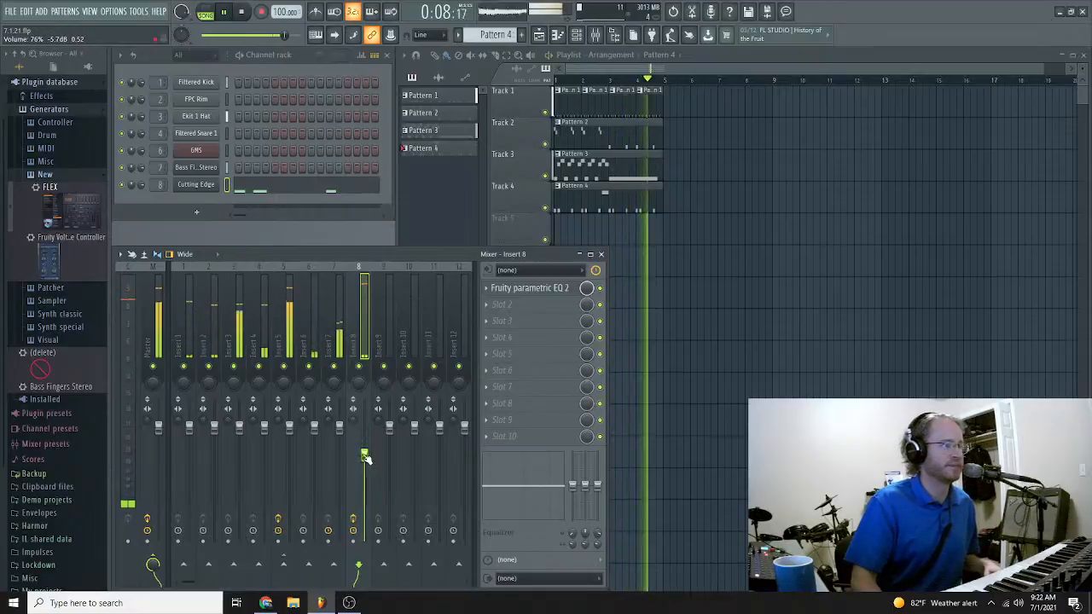
Step: Shift the Insert 8 EQ's band 2 boost higher in frequency, lower band 1, and reduce the Insert 3 volume
left_click(520, 289)
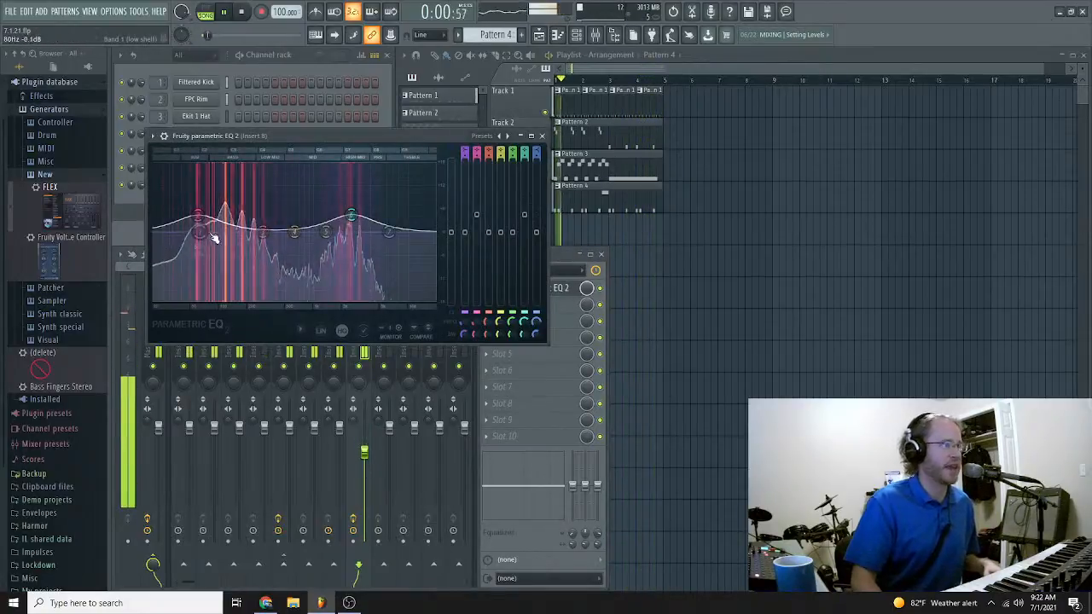
mouse_move(197, 219)
left_mouse_down()
mouse_move(205, 234)
mouse_move(222, 226)
mouse_move(180, 237)
mouse_move(215, 220)
left_mouse_up()
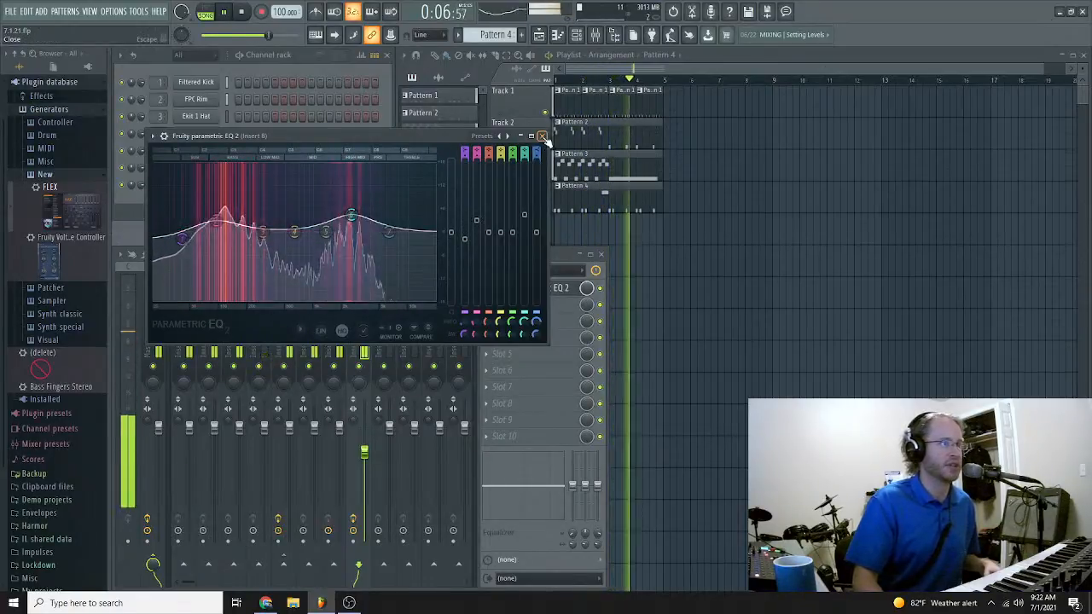
left_click(559, 286)
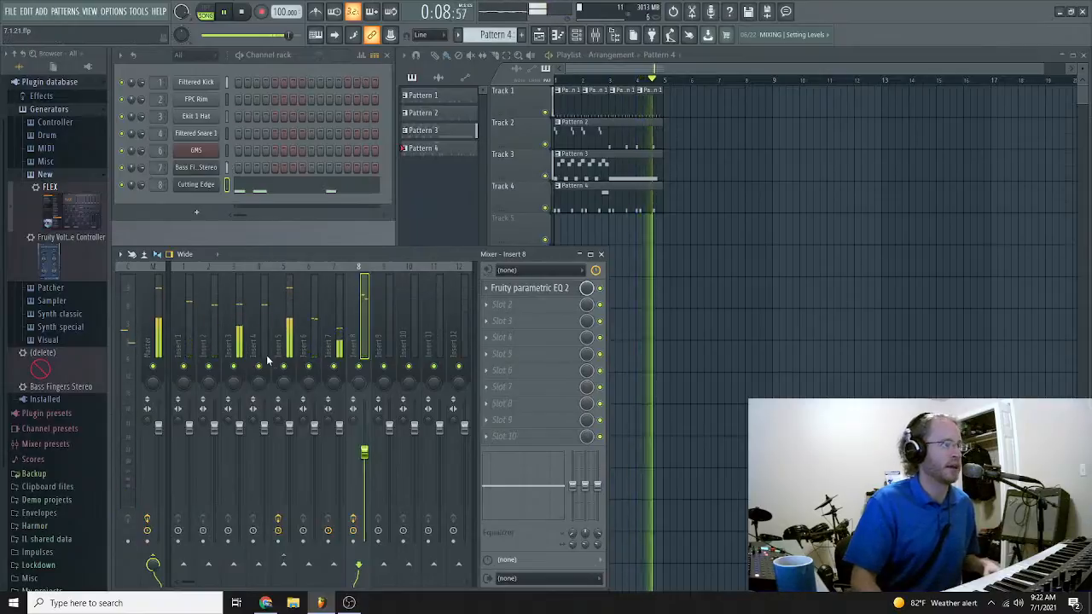
left_click_drag(243, 427, 242, 479)
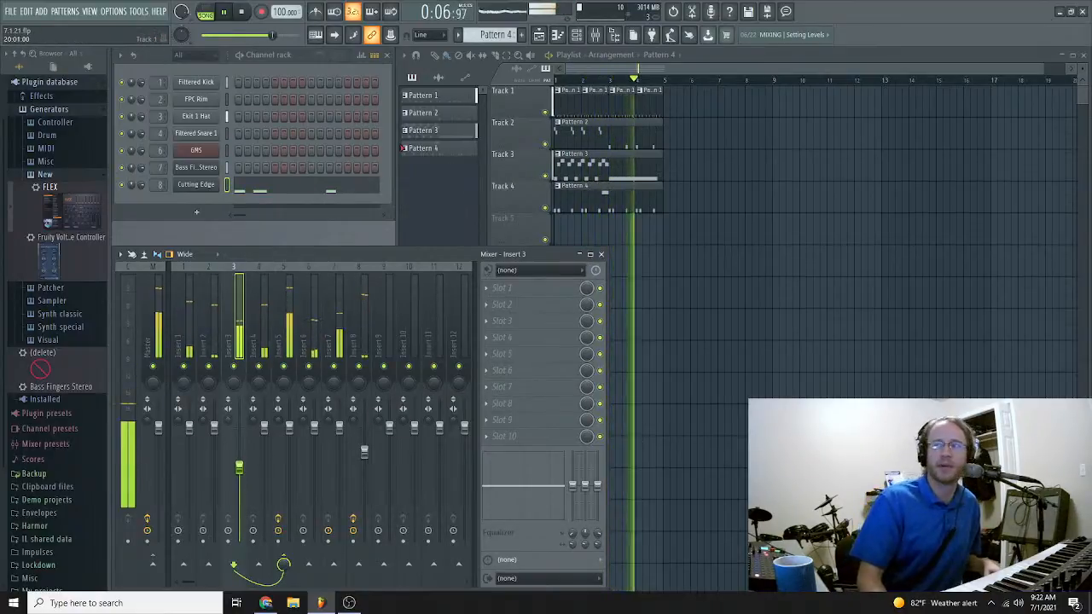
Step: Switch to the browser to check the timer, generate a fresh list of random topics, and return to FL Studio
key("alt+Tab")
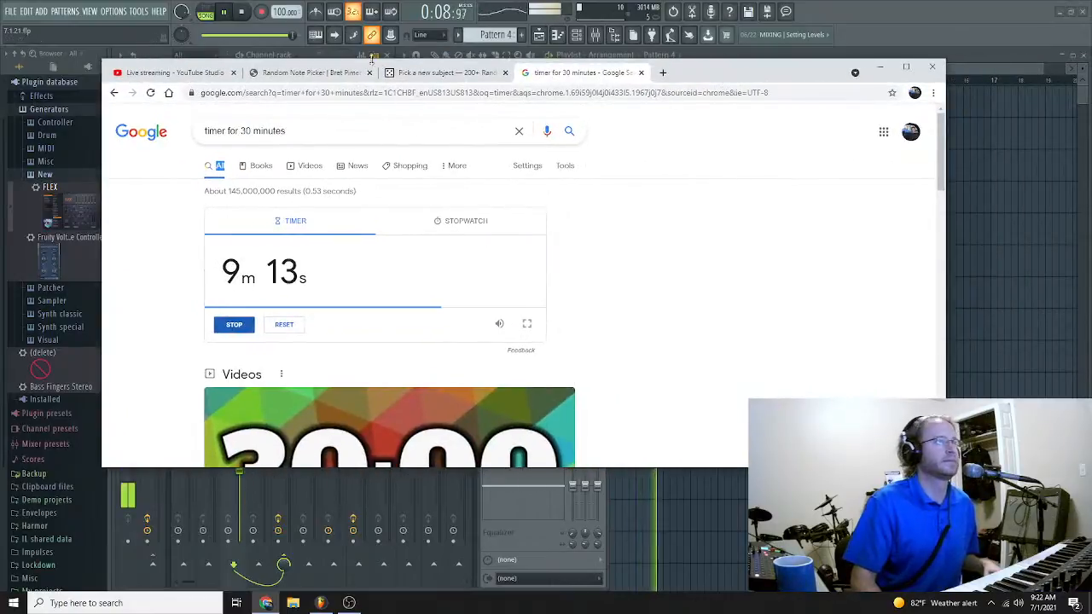
left_click(416, 76)
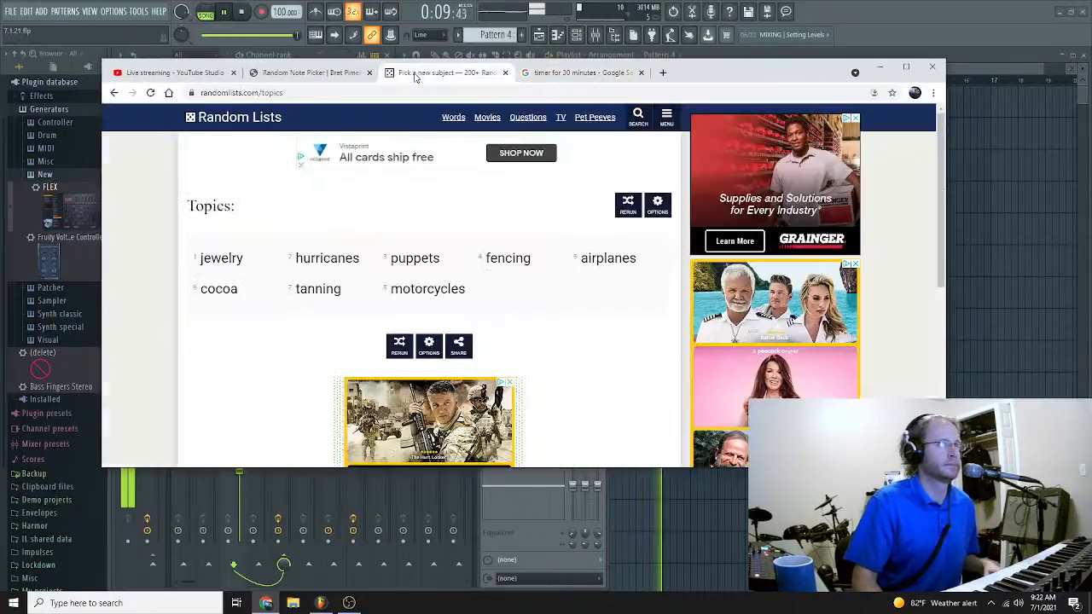
left_click(398, 344)
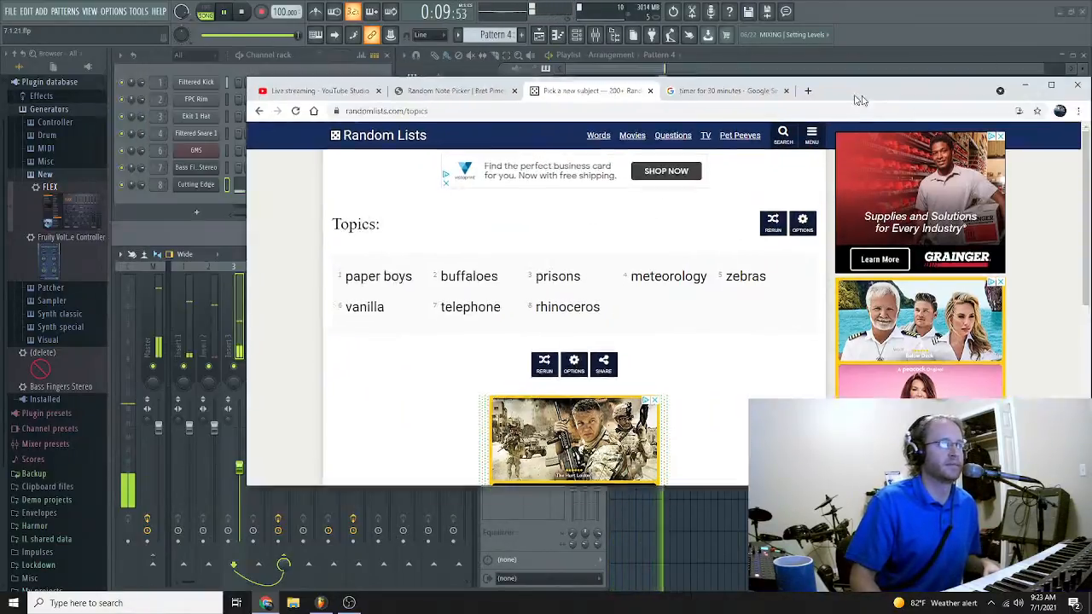
left_click(879, 66)
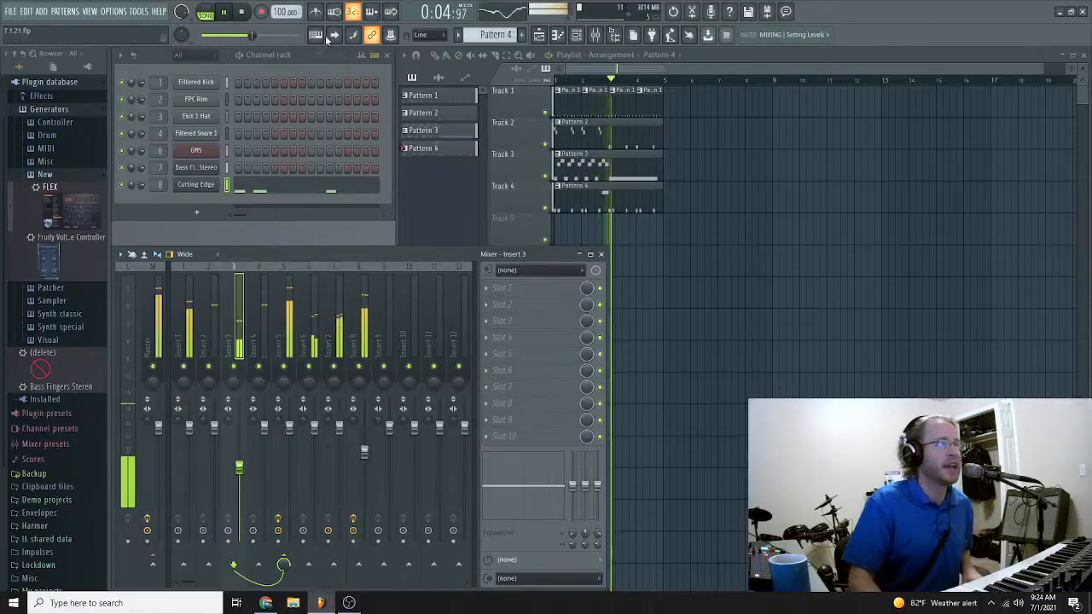
Step: Record an audio take over the four-bar song with the recording mode Everything and Insert 10's input set to In 1
key("space")
left_click(262, 13)
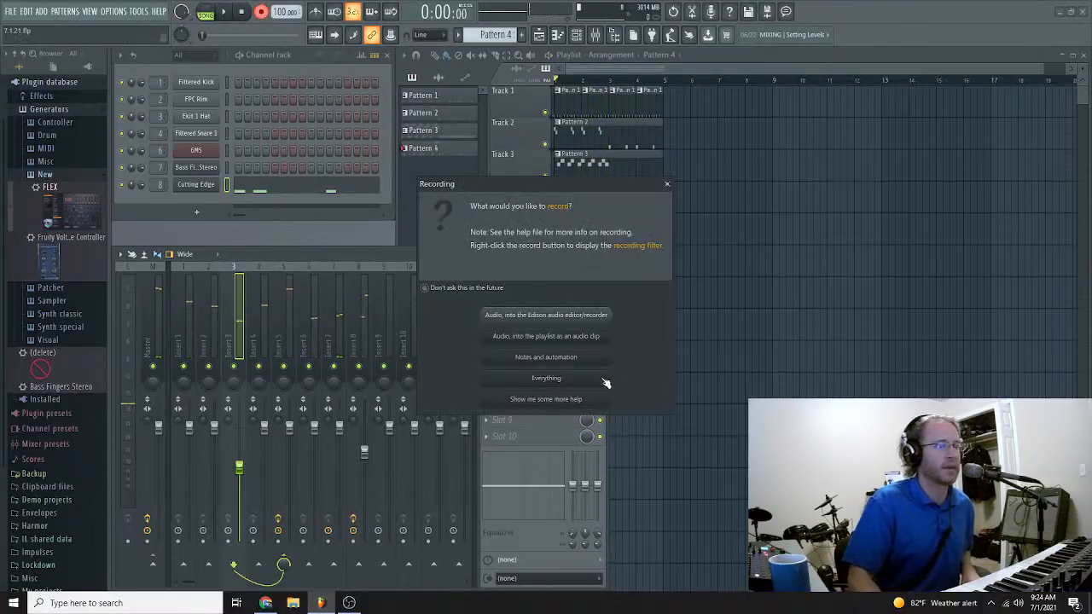
left_click(570, 380)
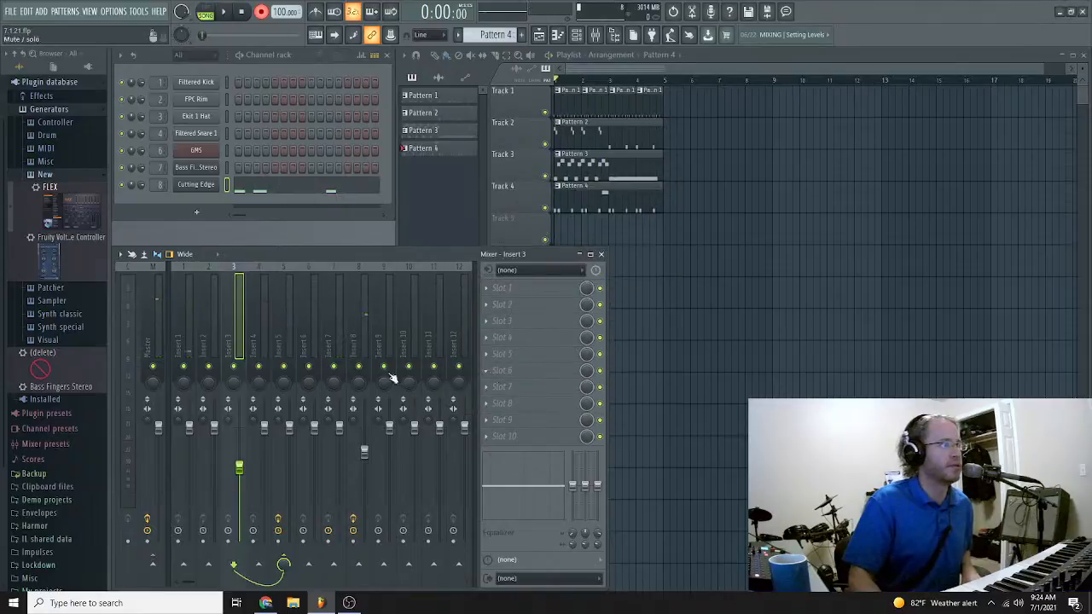
left_click(401, 320)
left_click(533, 269)
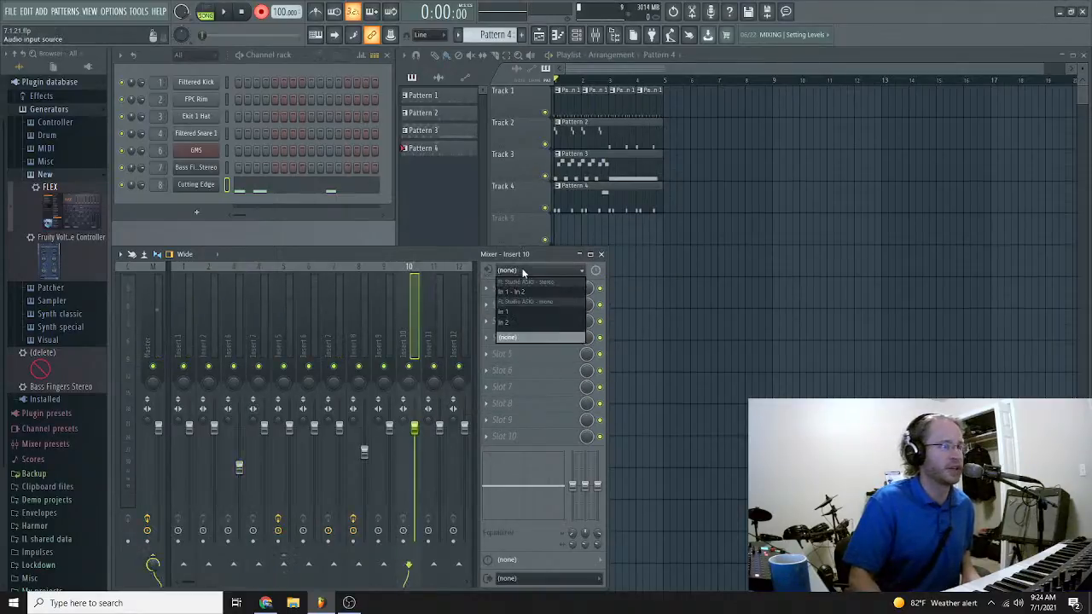
left_click(521, 312)
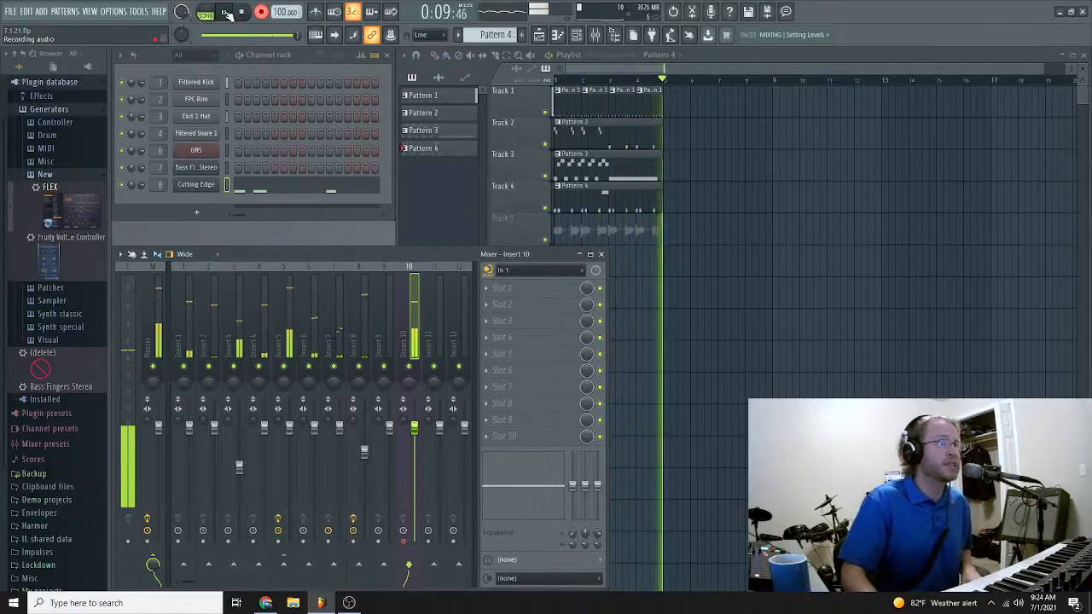
key("space")
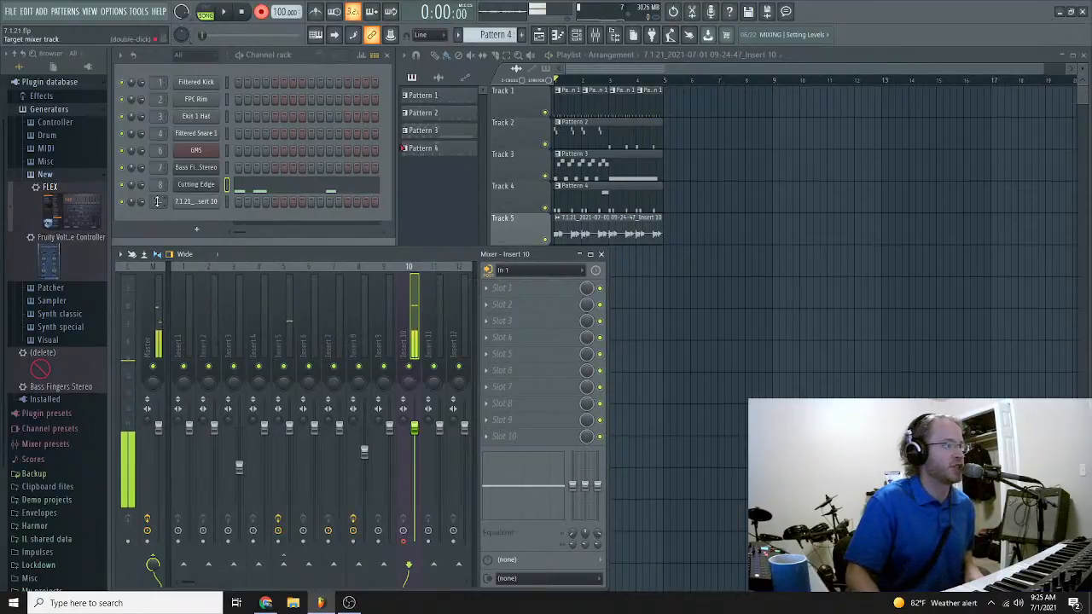
Step: Route the recorded audio channel to mixer track 11 and pull the Insert 10 fader all the way down
scroll(158, 201, "up", 9)
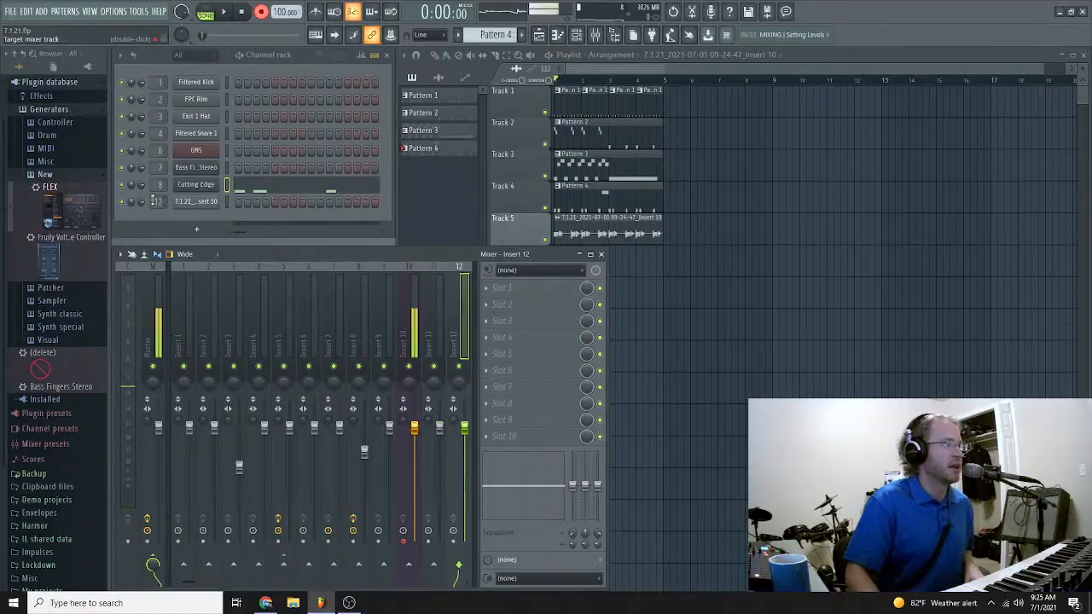
scroll(158, 202, "down", 1)
left_click_drag(414, 429, 414, 541)
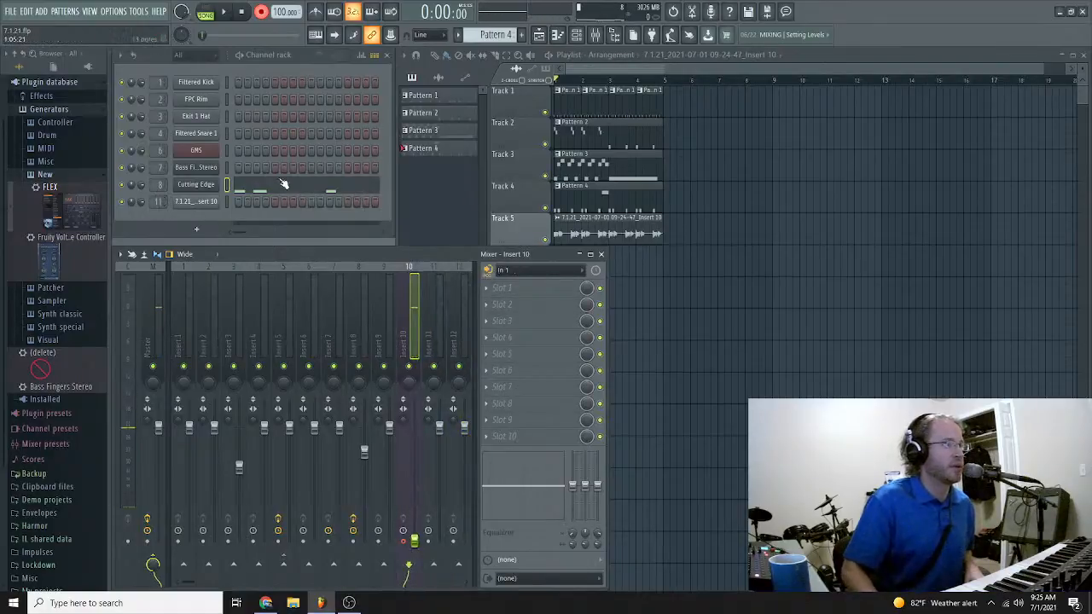
Step: Normalize the recorded audio clip in its channel settings and close them
left_click(206, 208)
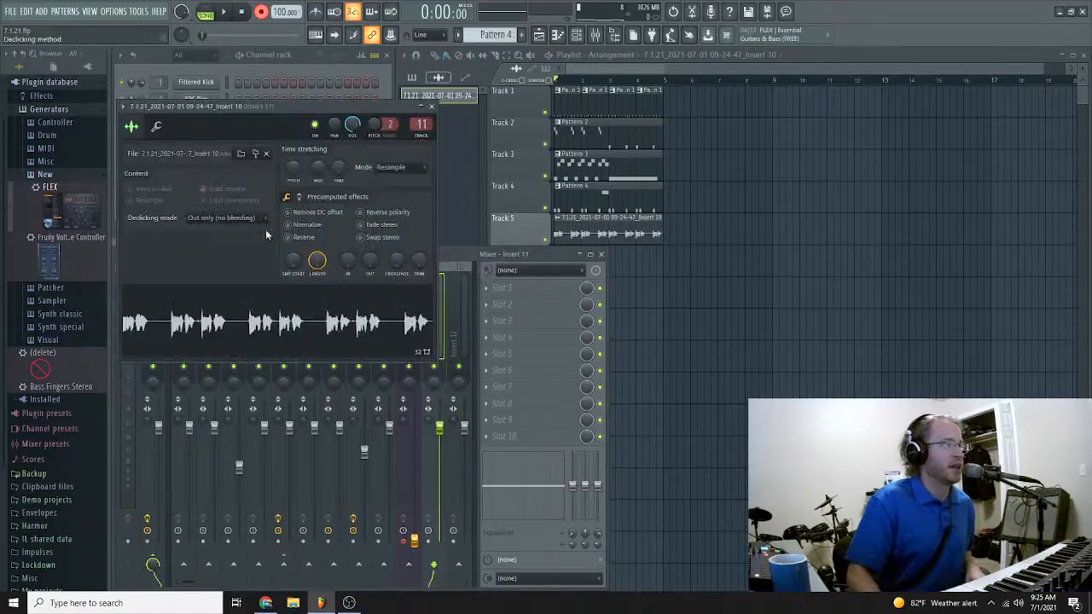
left_click(332, 229)
left_click(433, 108)
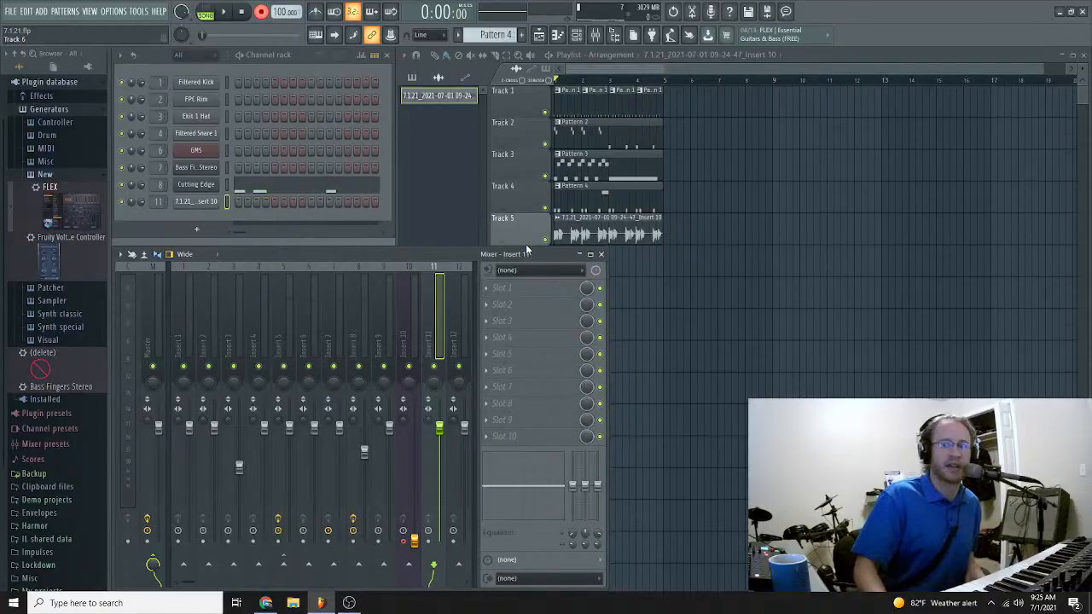
Step: Add Pitcher to slot 1 of Insert 11 and disable its correction notes except A# during playback
key("space")
left_click(587, 282)
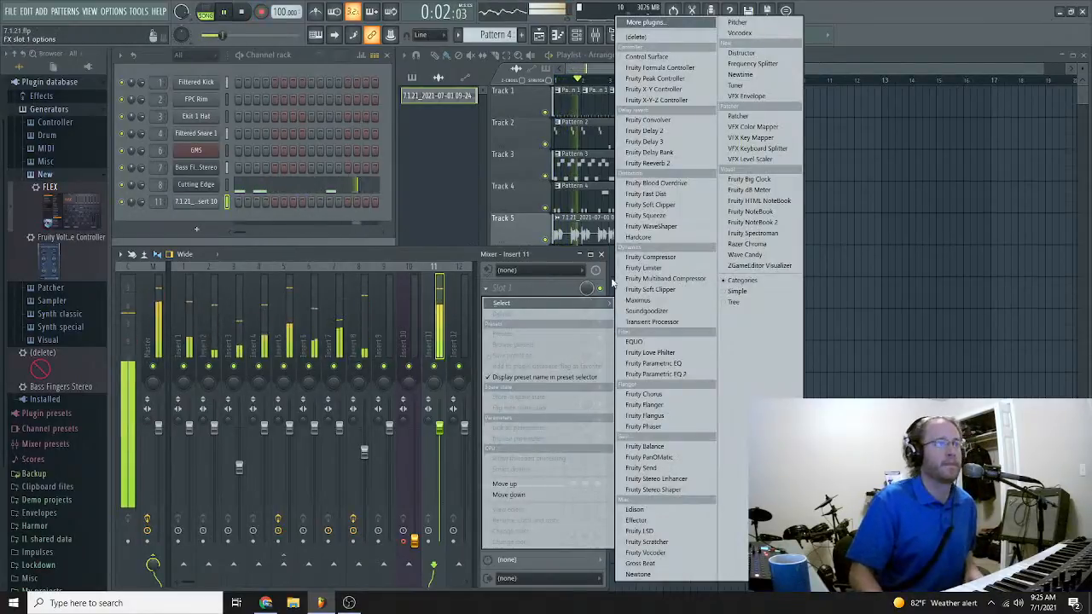
left_click(771, 24)
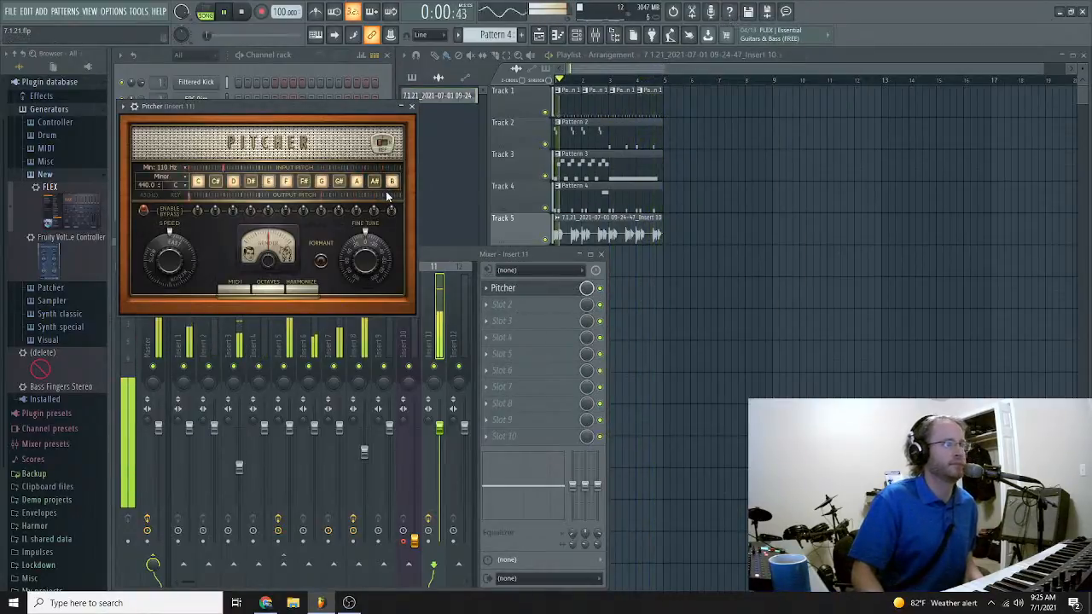
left_click_drag(341, 182, 198, 182)
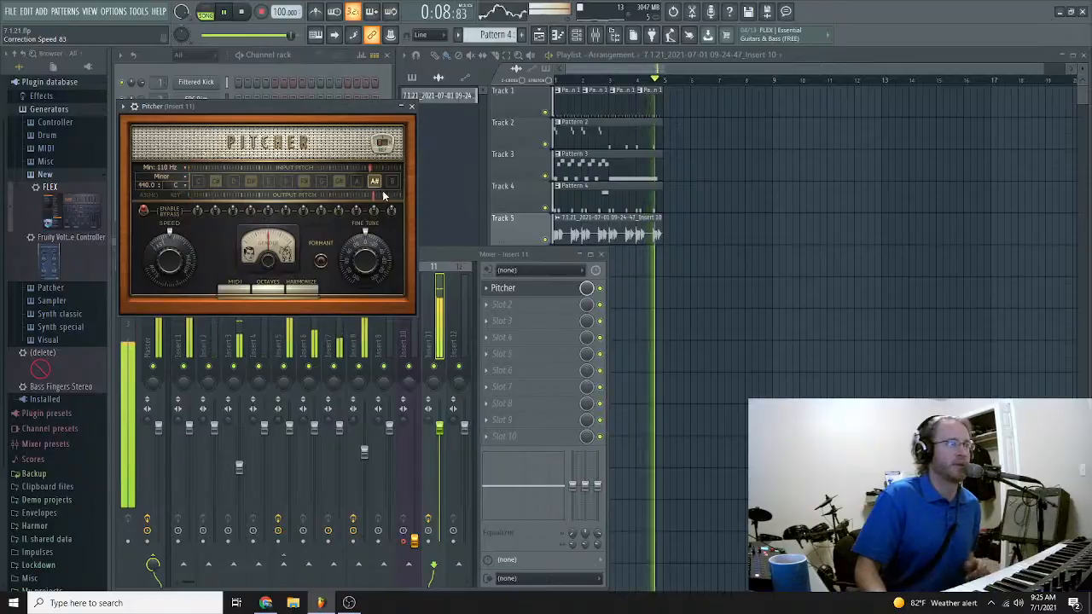
left_click(411, 106)
Step: Add Fruity Delay 2 to slot 2 of Insert 11 and go through its presets
left_click(517, 306)
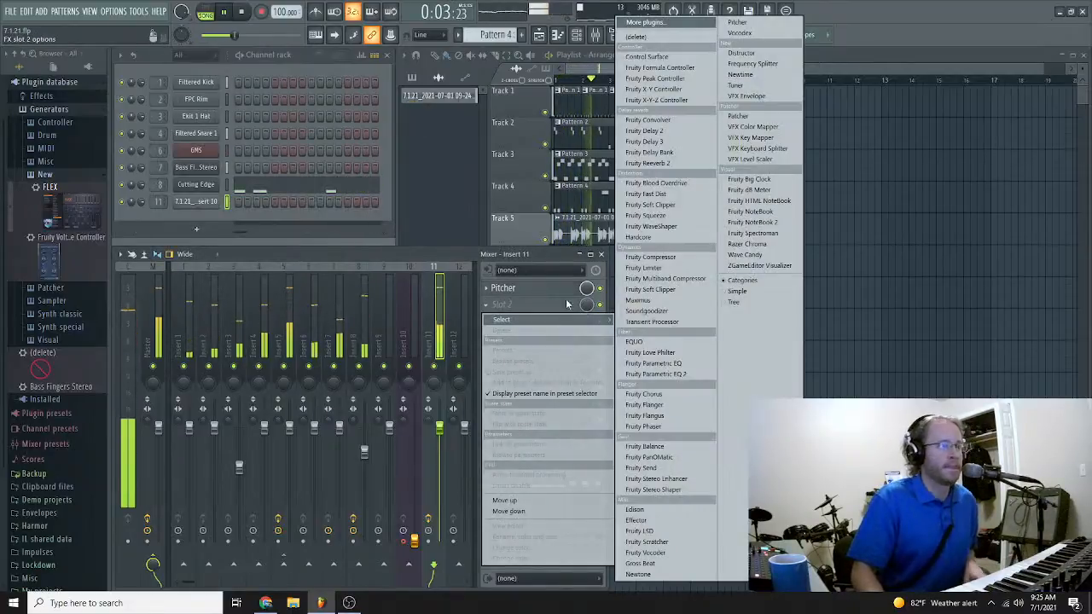
left_click(646, 130)
left_click(312, 121)
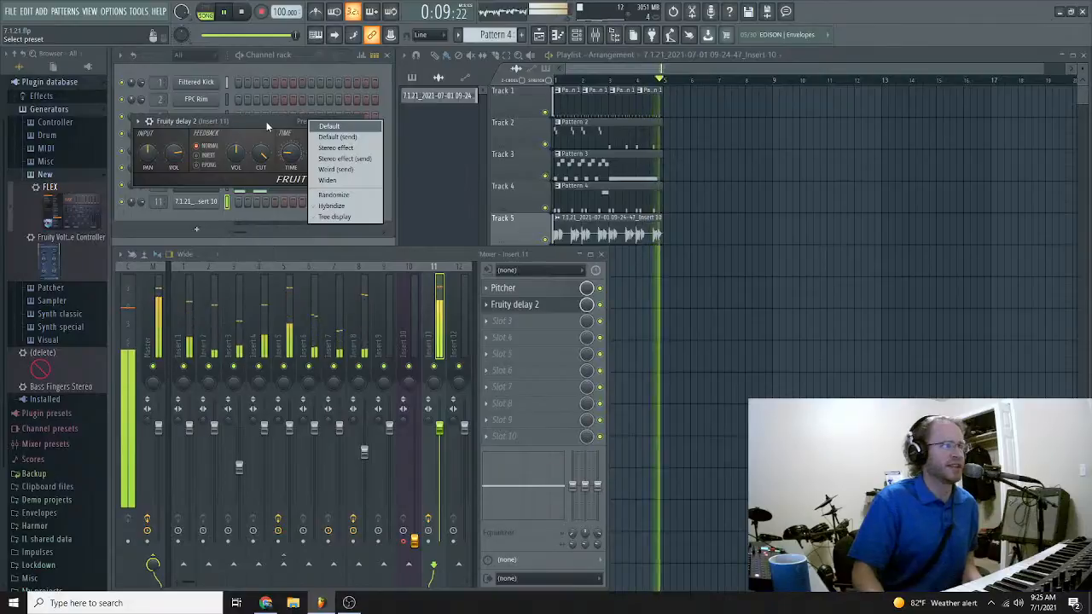
left_click(339, 148)
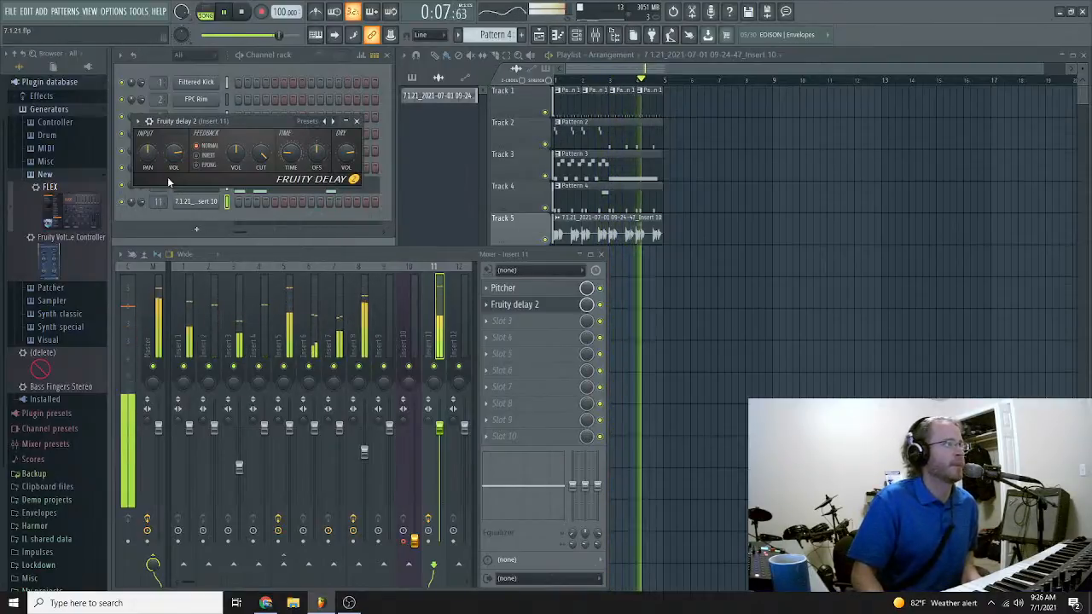
Step: Set the Fruity Delay 2 input volume to 39% while the song plays, and close the plugin
scroll(174, 153, "up", 4)
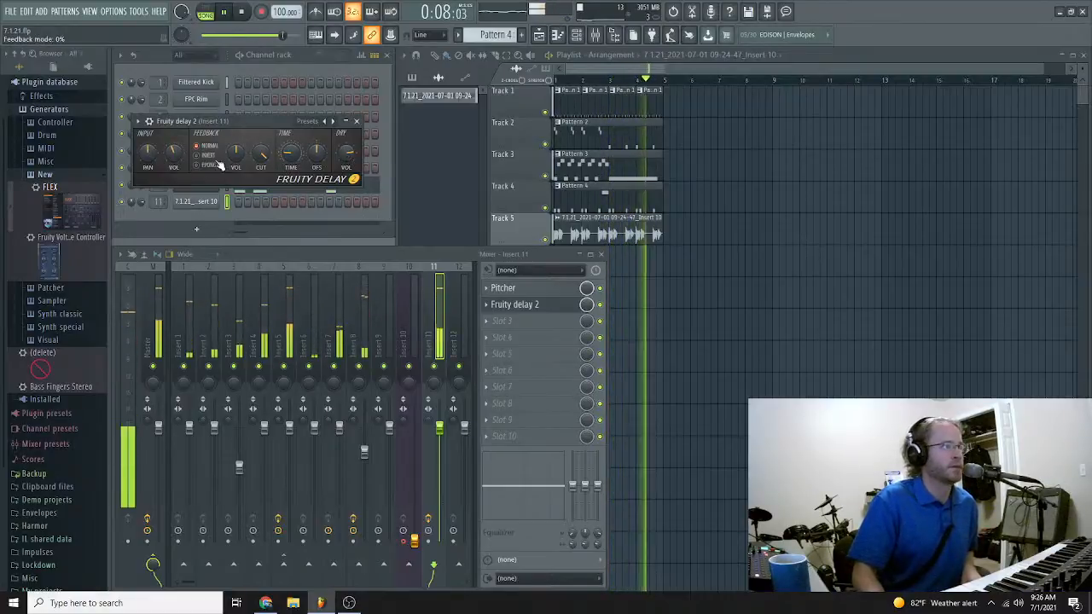
scroll(174, 153, "up", 8)
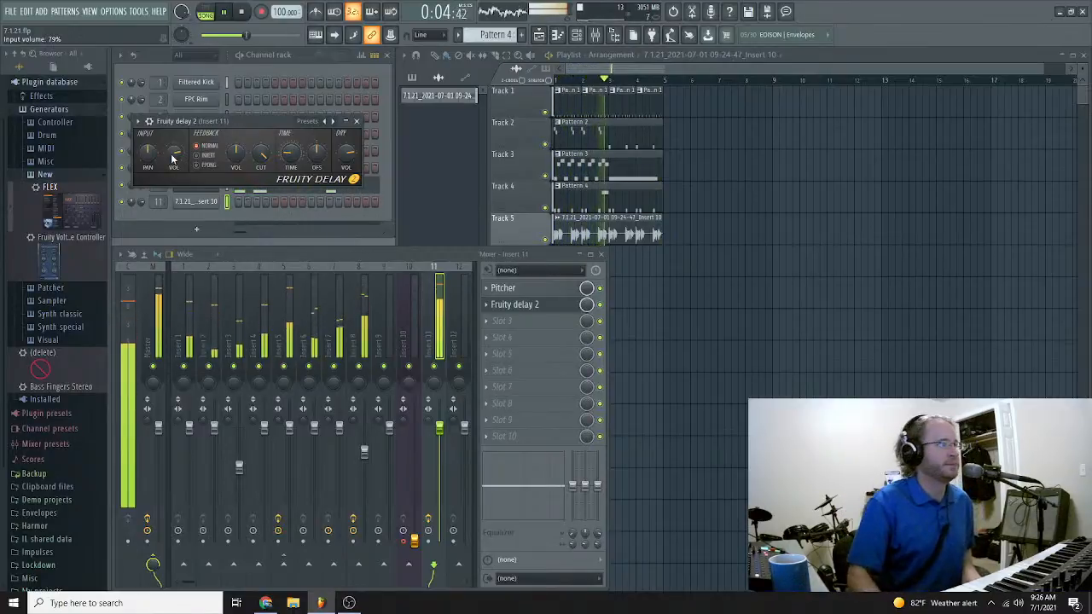
scroll(174, 154, "down", 5)
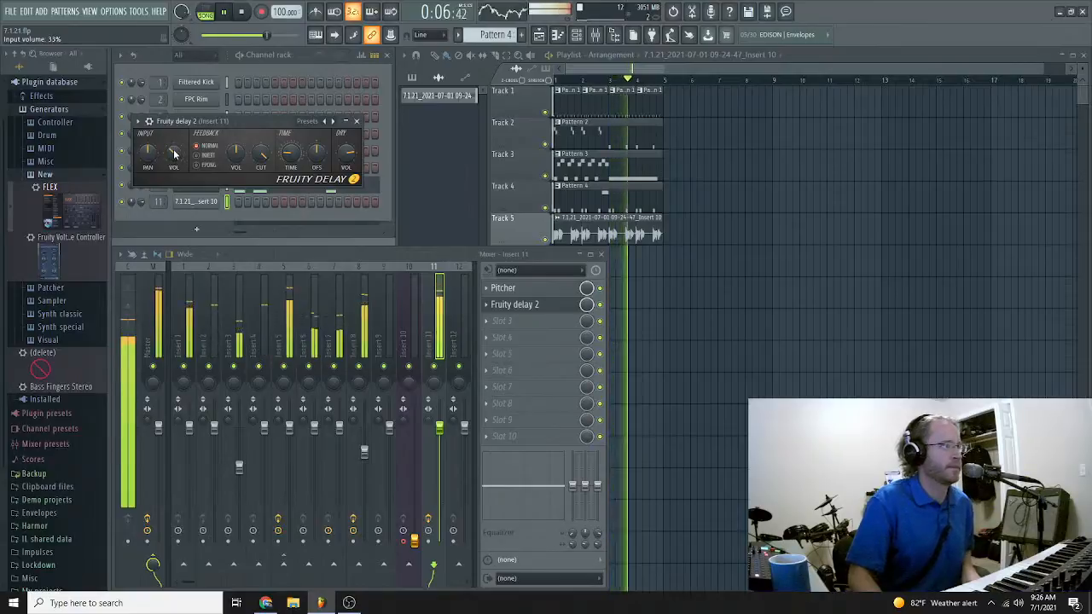
scroll(174, 154, "up", 3)
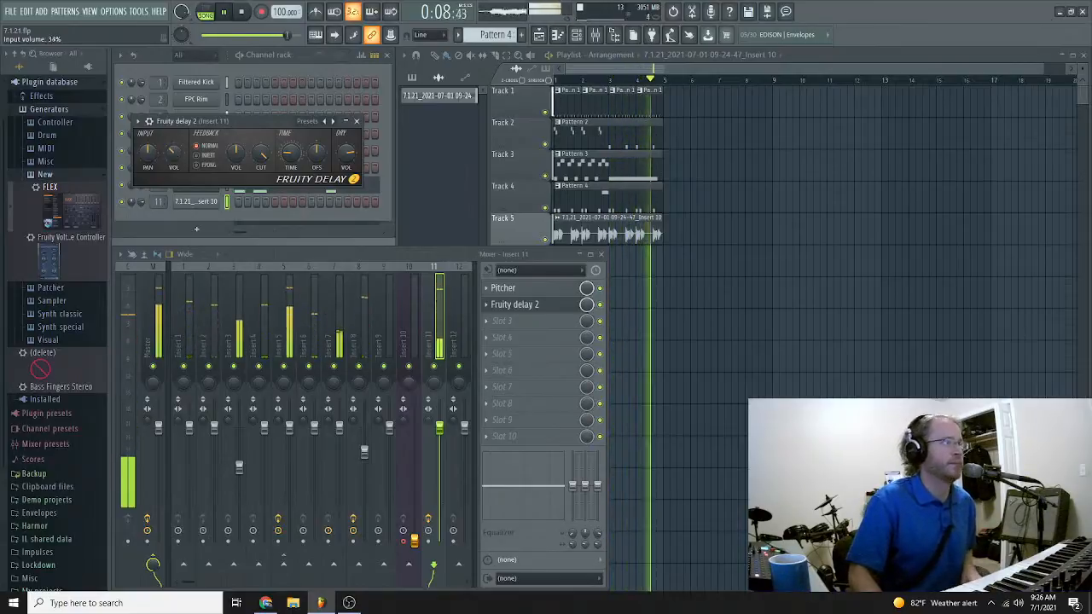
scroll(177, 167, "up", 1)
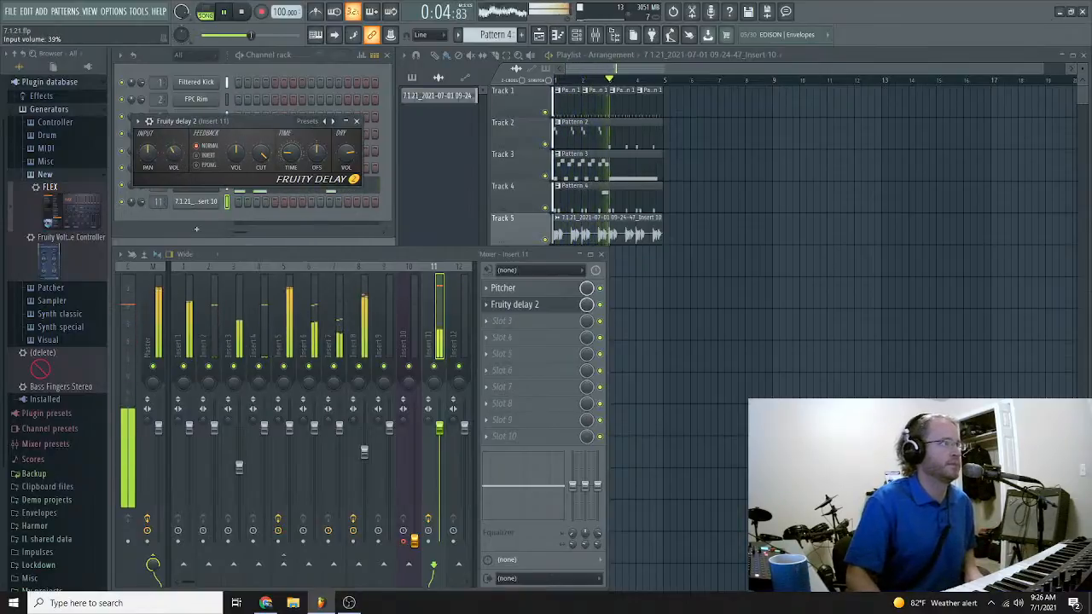
left_click(356, 120)
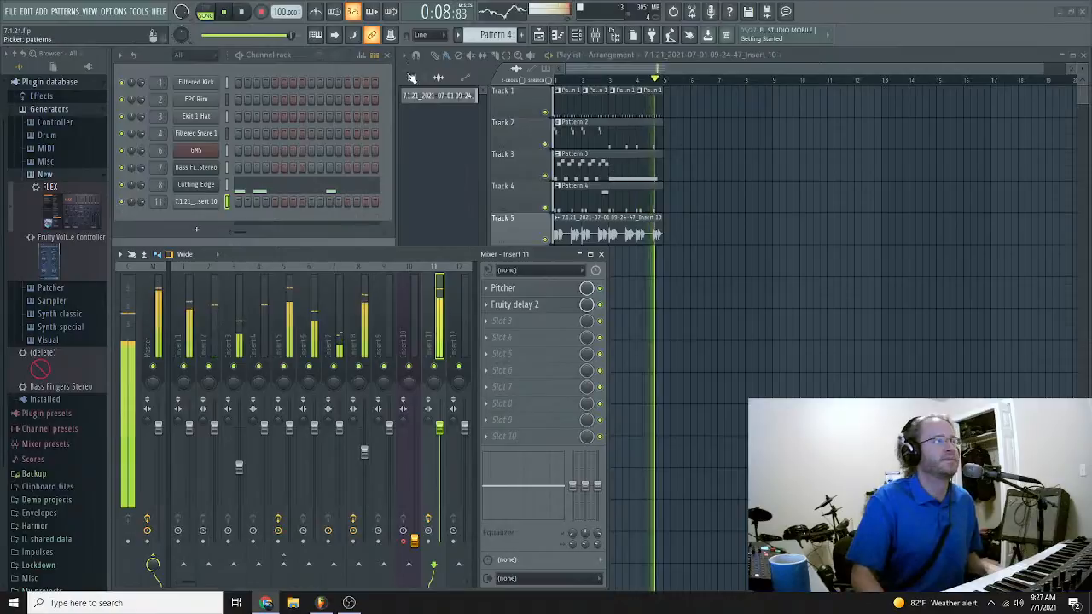
Step: Stop playback and repeat Pattern 1 on Track 1 and Pattern 2 on Track 2 through bar 16 of the playlist
key("space")
left_click(653, 106)
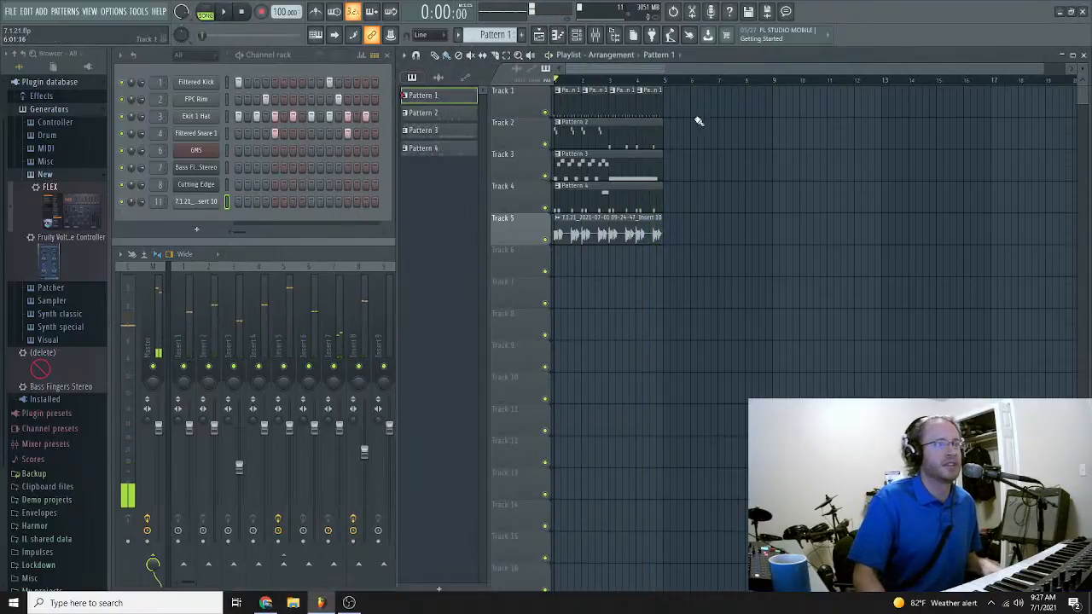
left_click_drag(670, 109, 790, 111)
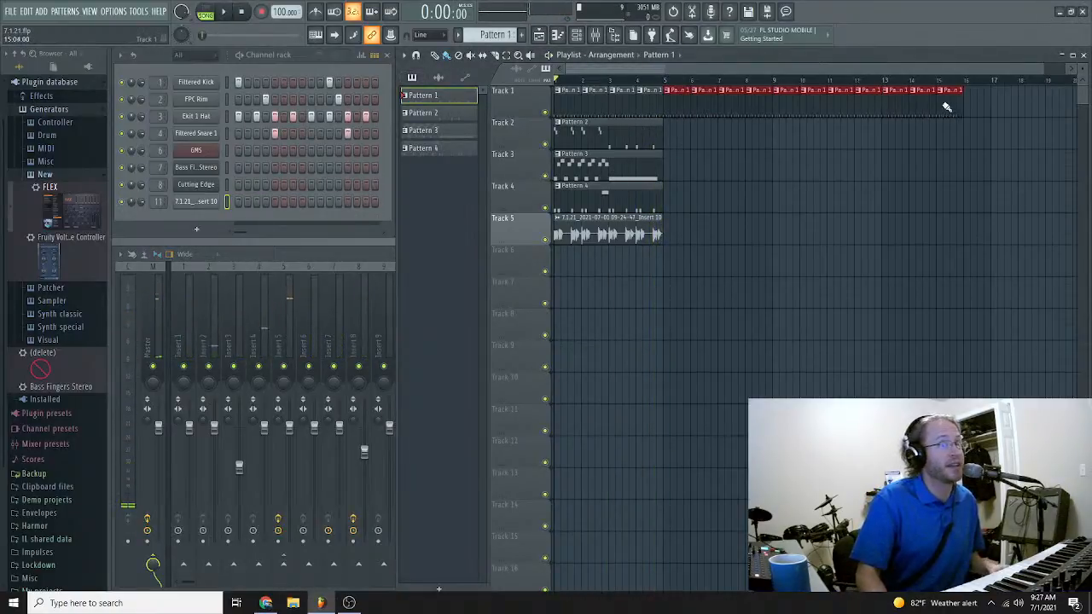
left_click(634, 128)
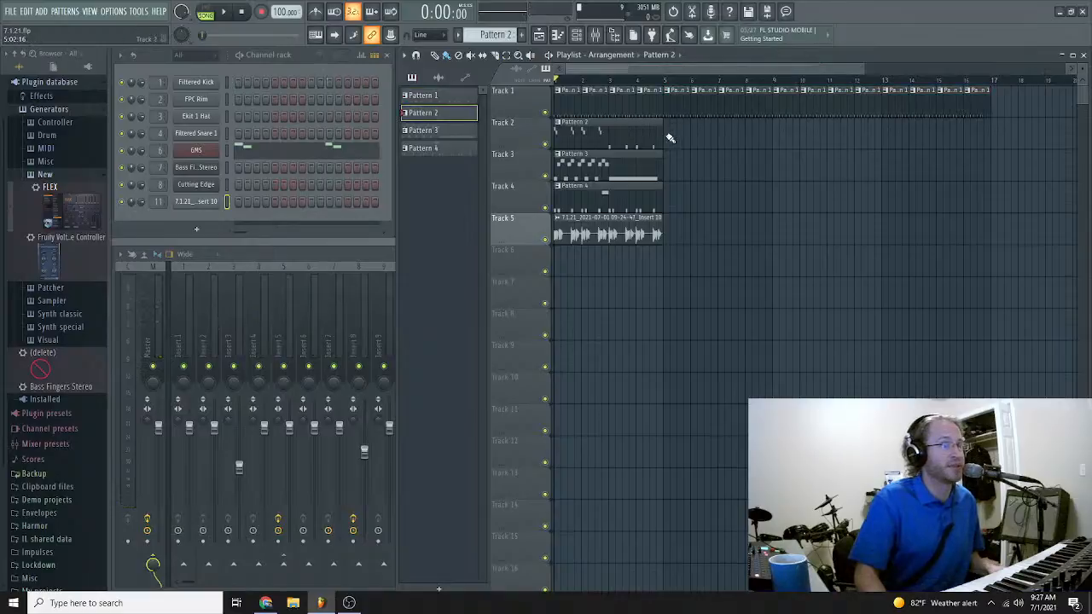
left_click_drag(671, 138, 847, 139)
Step: Repeat Pattern 3, Pattern 4 and the recorded audio clip on Tracks 3 to 5 through bar 16 of the playlist
left_click(617, 154)
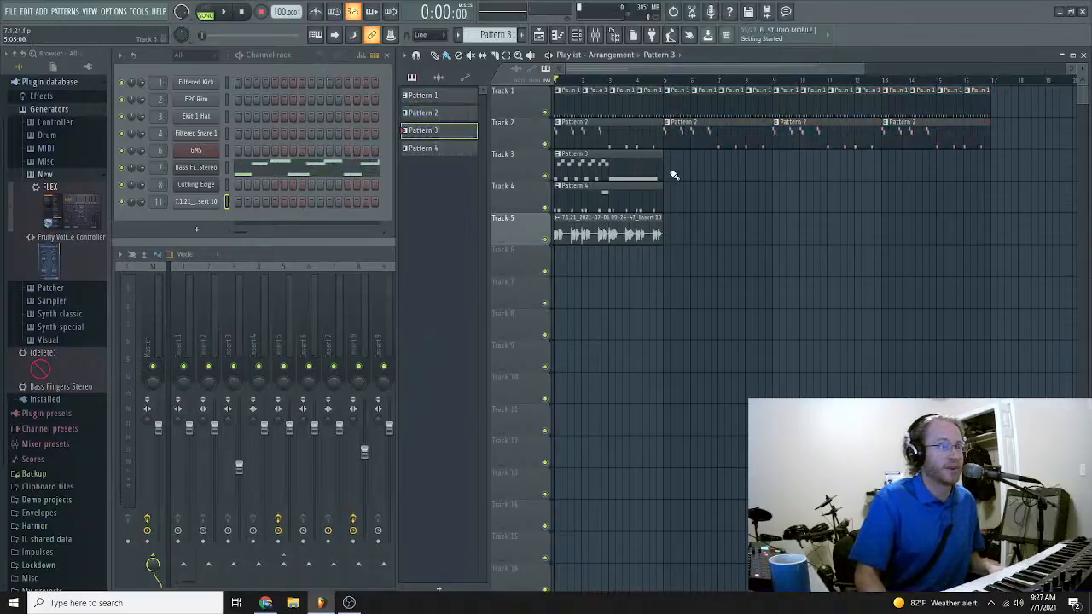
left_click_drag(670, 175, 895, 175)
left_click(647, 189)
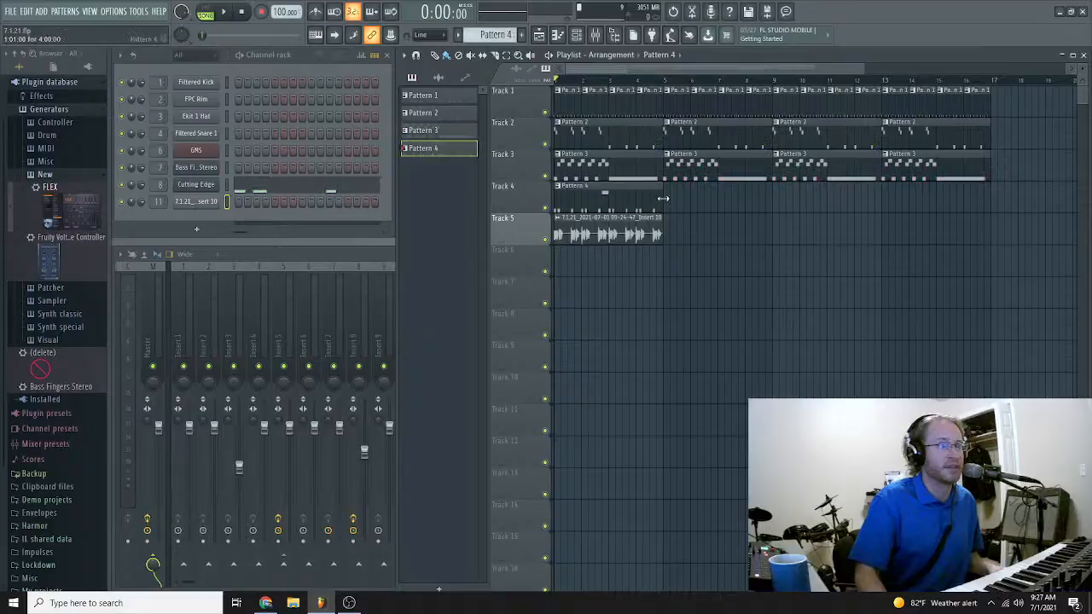
left_click_drag(670, 203, 877, 205)
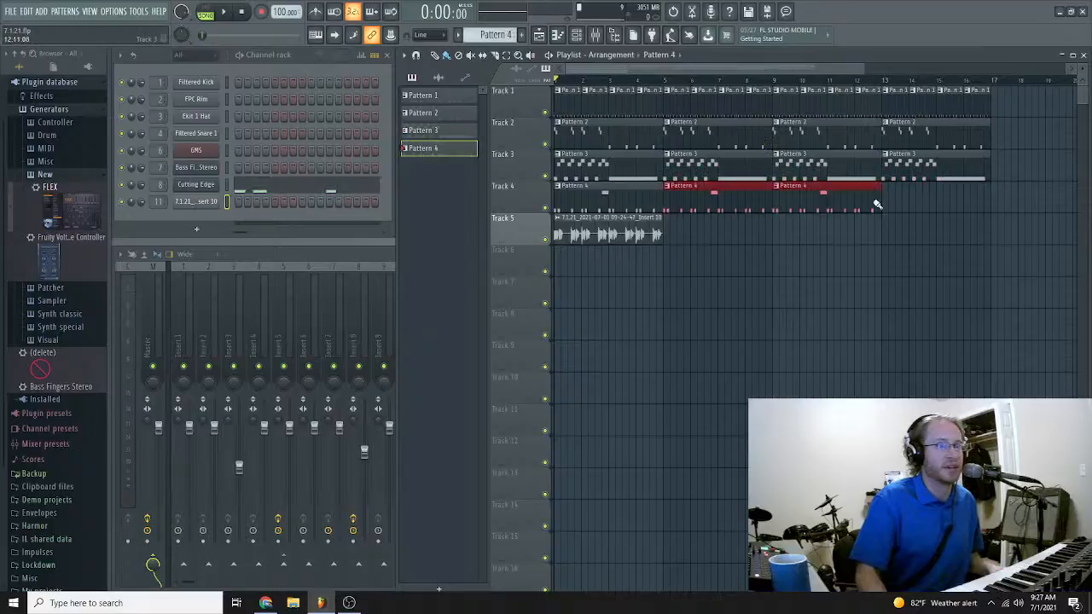
left_click(638, 219)
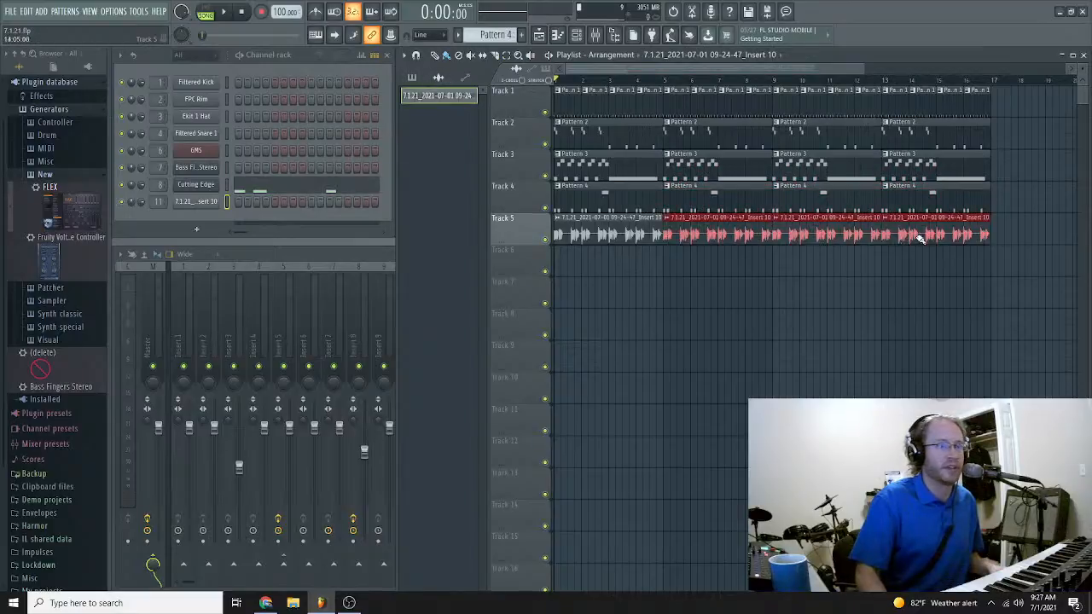
Step: Raise the Insert 10 fader to its default level and record a vocal take over the whole song with the Everything option
left_click(414, 78)
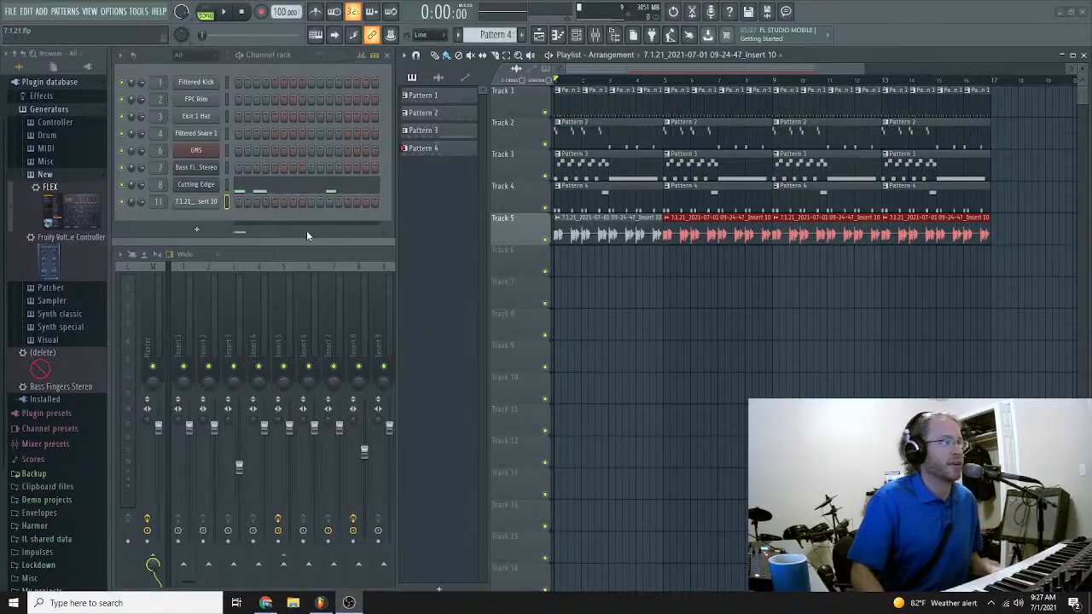
left_click(320, 251)
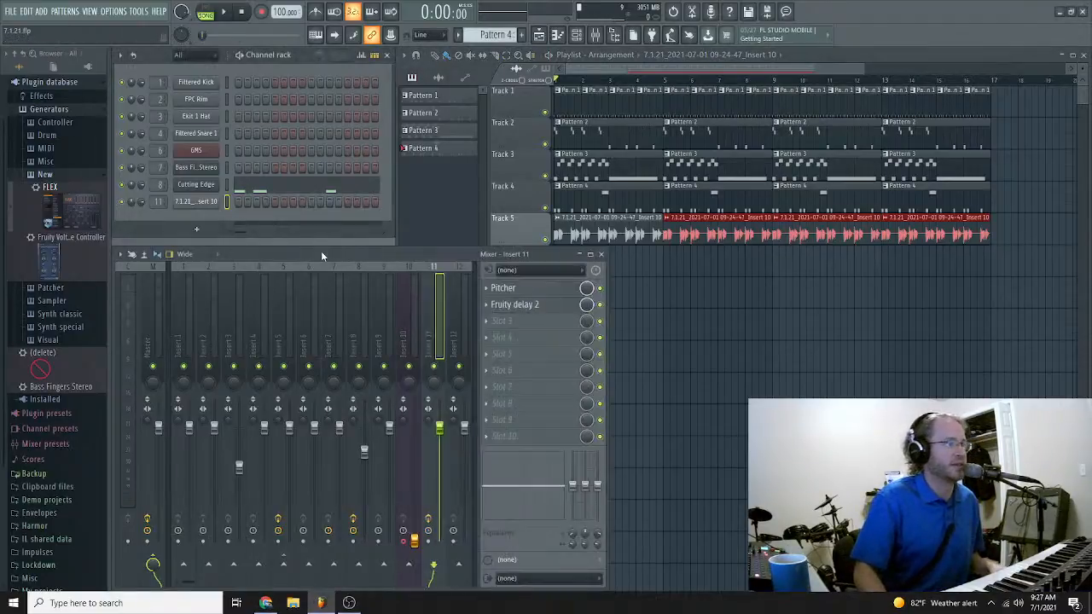
left_click(416, 543)
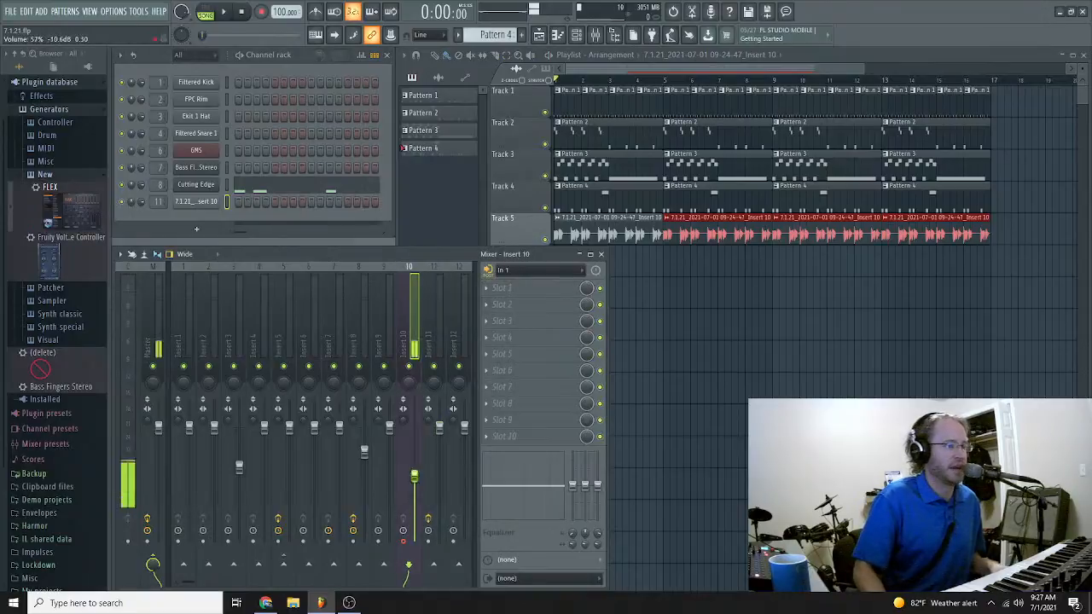
left_click(263, 12)
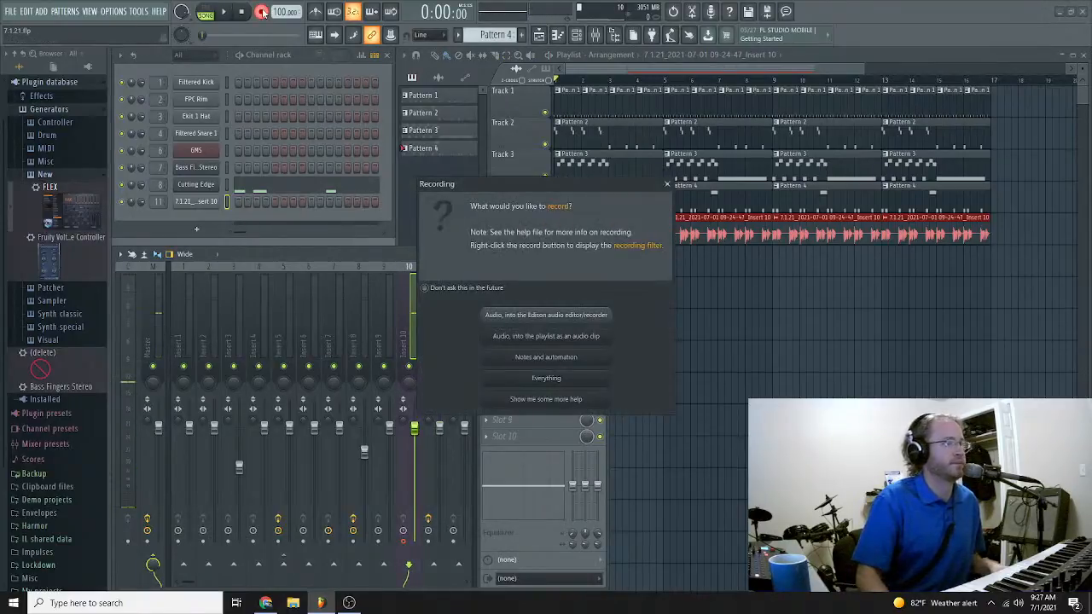
left_click(576, 383)
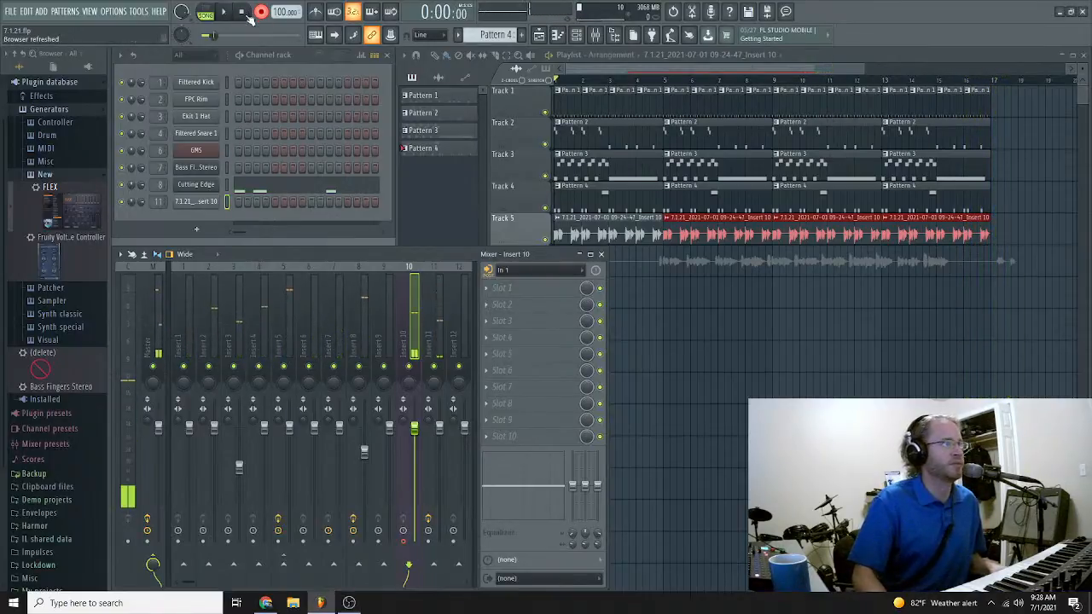
key("space")
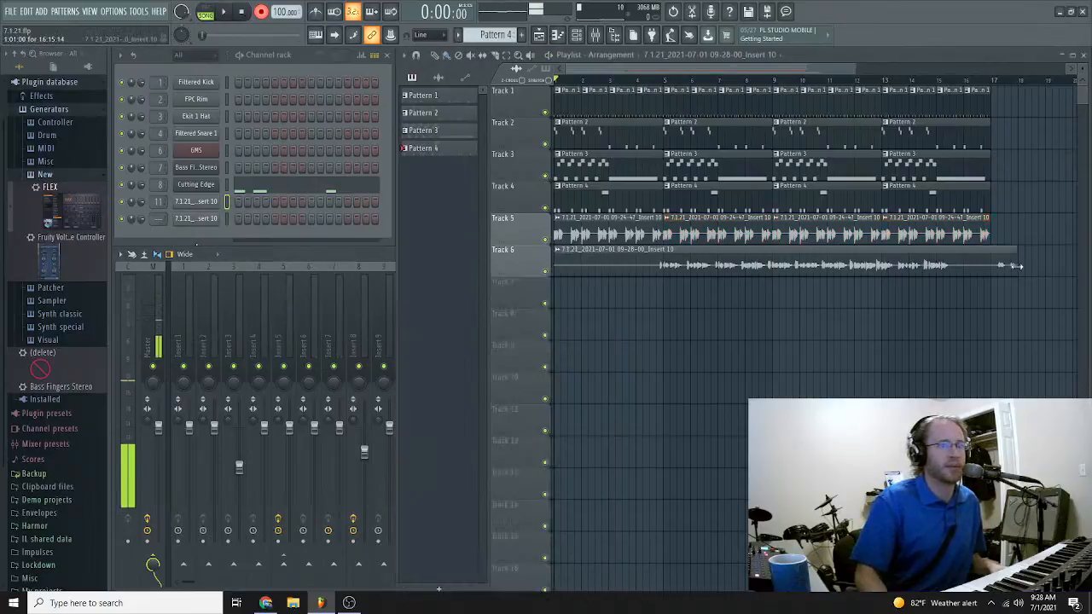
Step: Trim the new vocal clip on Track 6 to the end of bar 16 and normalize it in its channel settings
left_click(209, 220)
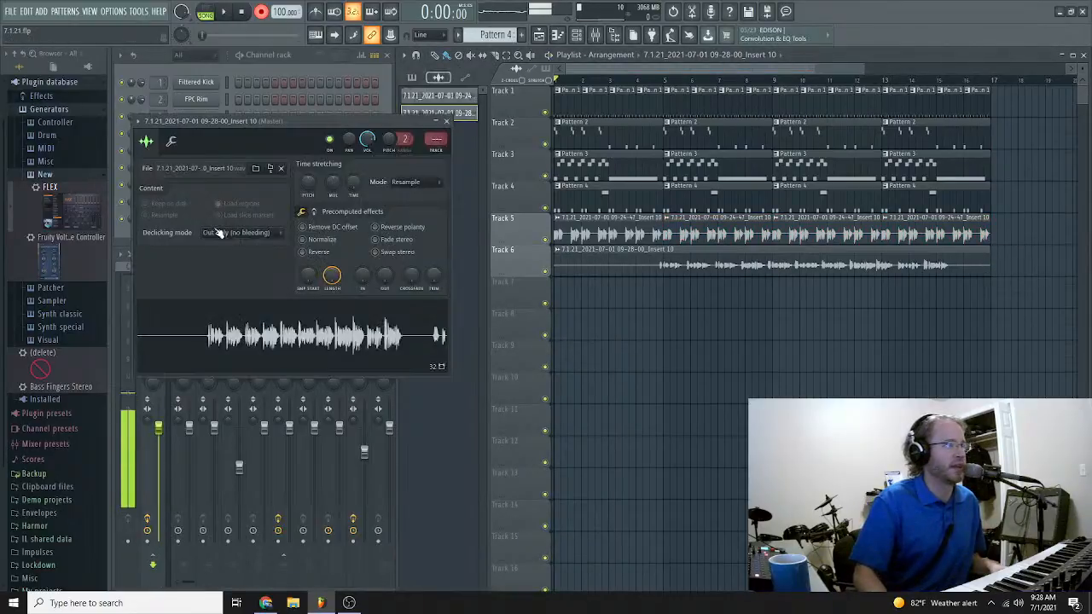
left_click(304, 239)
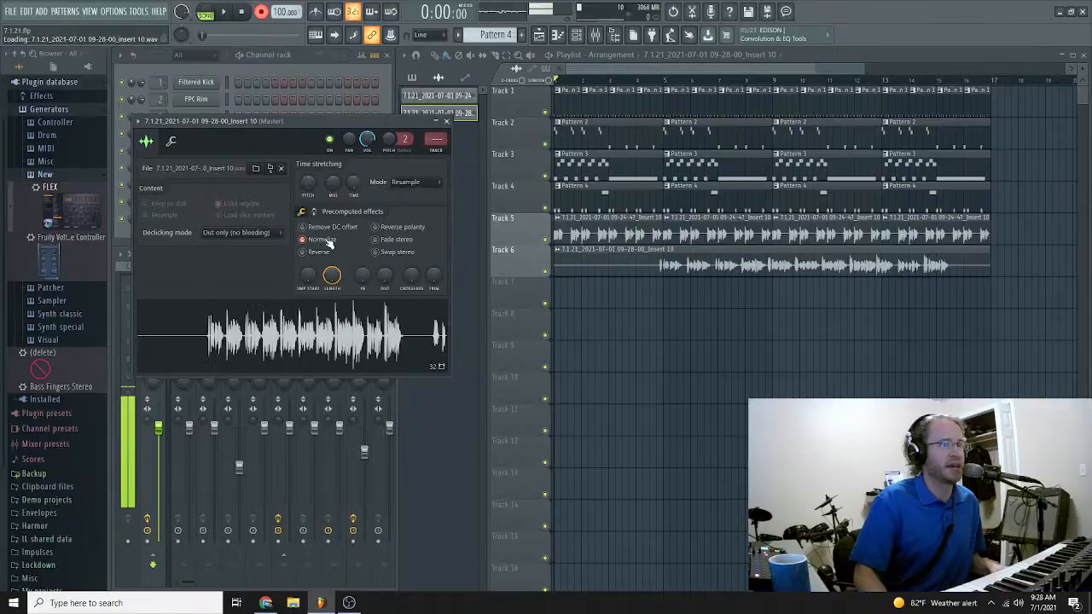
key("Escape")
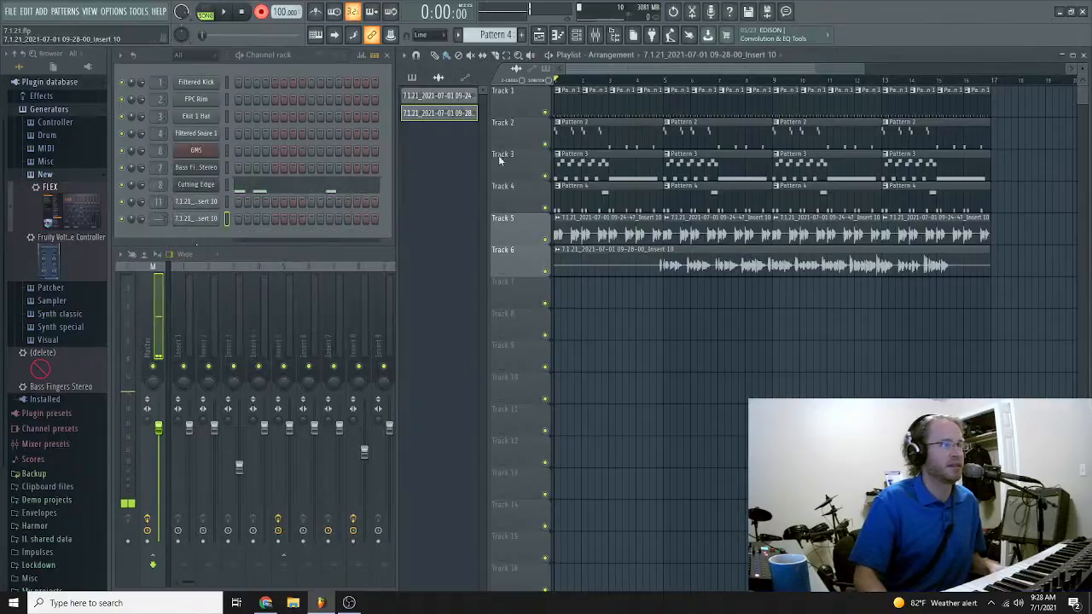
Step: Turn the Insert 10 volume all the way down and route the new vocal clip's channel to Insert 12
left_click(253, 261)
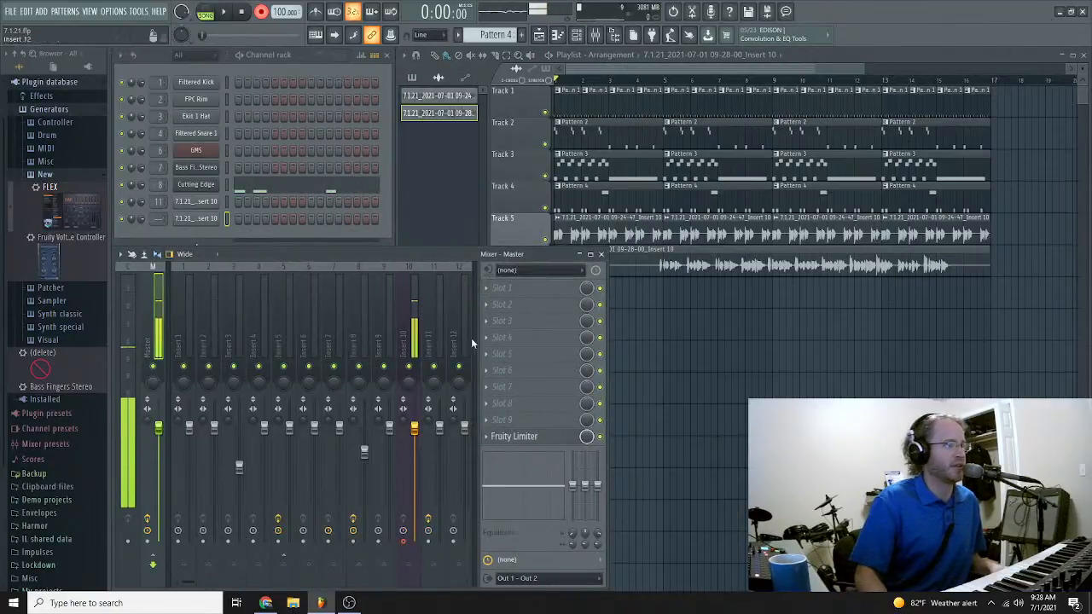
left_click(402, 435)
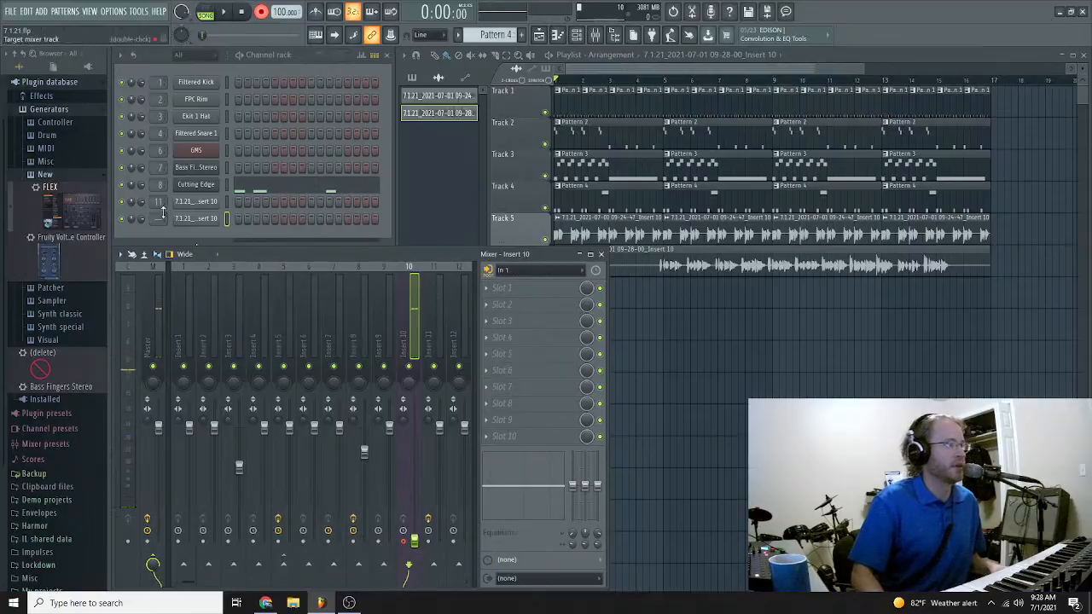
scroll(158, 219, "up", 11)
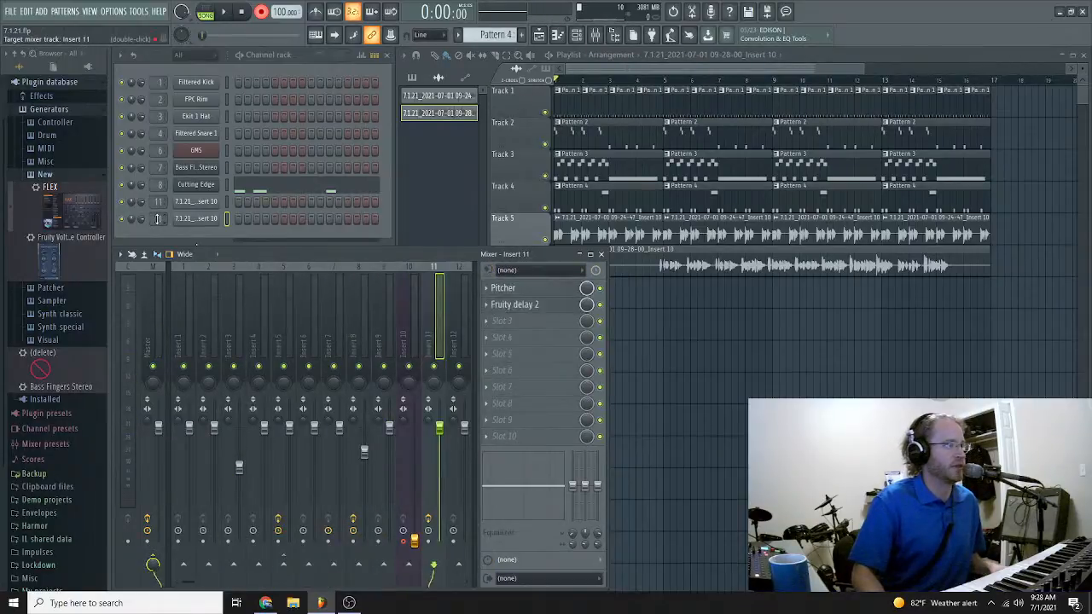
scroll(158, 219, "up", 1)
Step: Add Pitcher to slot 1 of Insert 12, leaving the insert's audio input at none
left_click(536, 272)
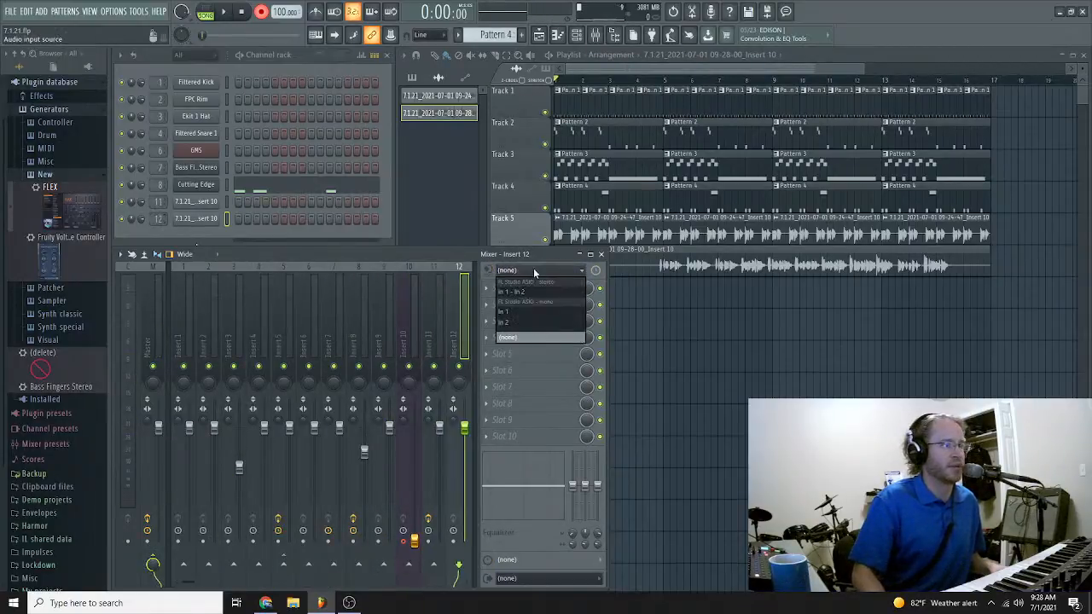
left_click(529, 292)
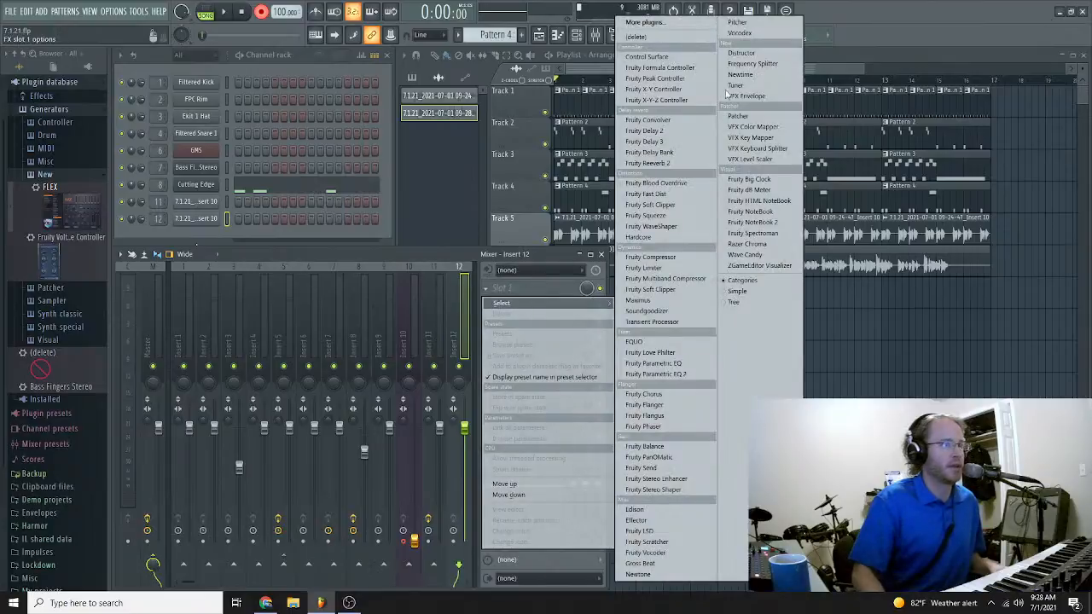
left_click(738, 22)
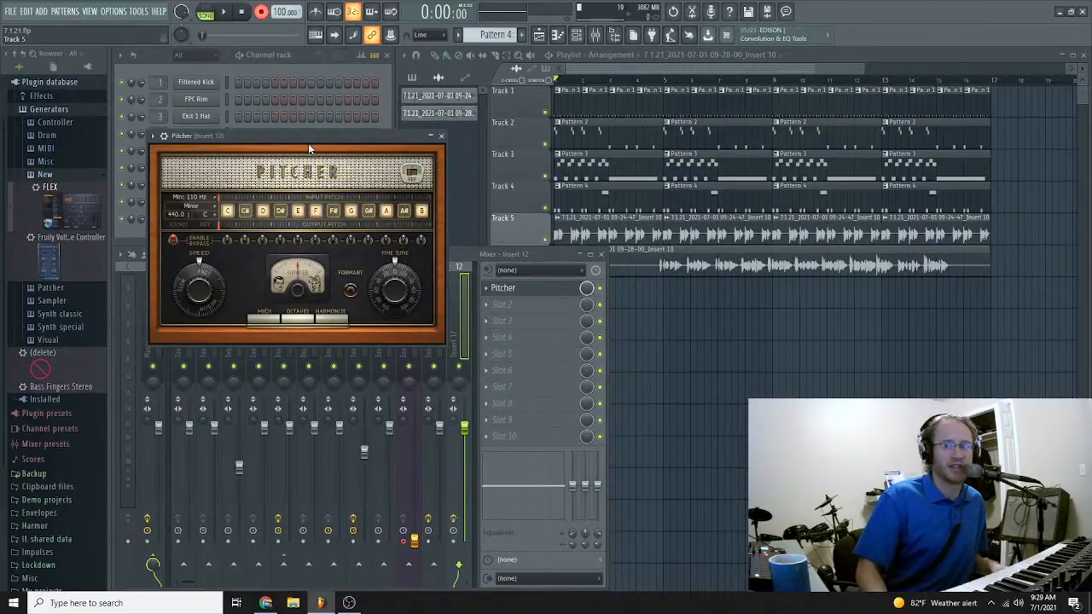
left_click_drag(272, 137, 353, 154)
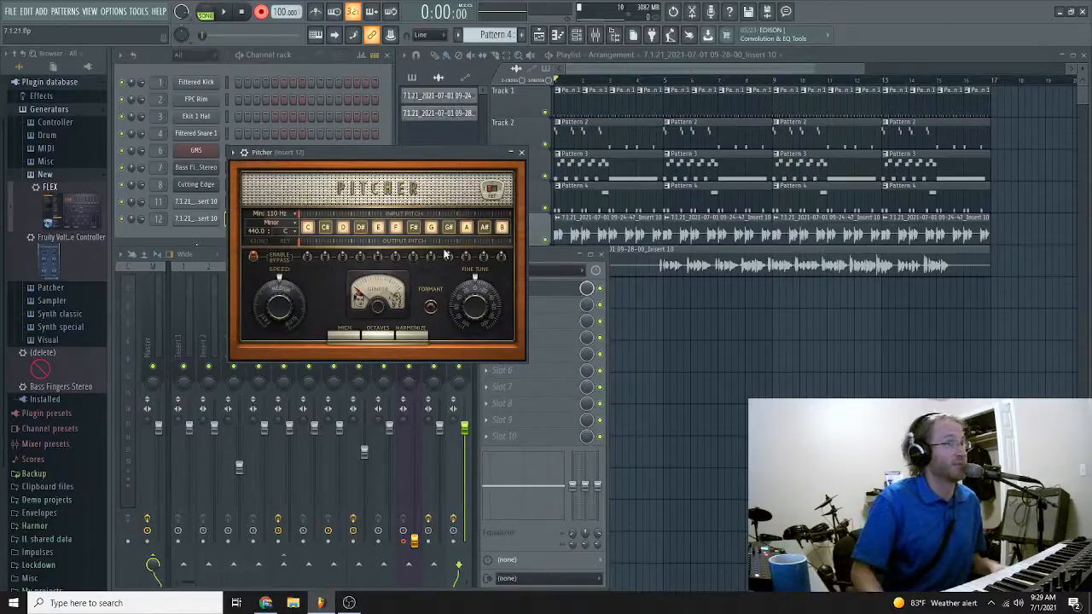
Step: Play the song from bar 5, leave only D#, E, A# and B enabled in Insert 12's Pitcher, and close the plugin
left_click(665, 89)
key("space")
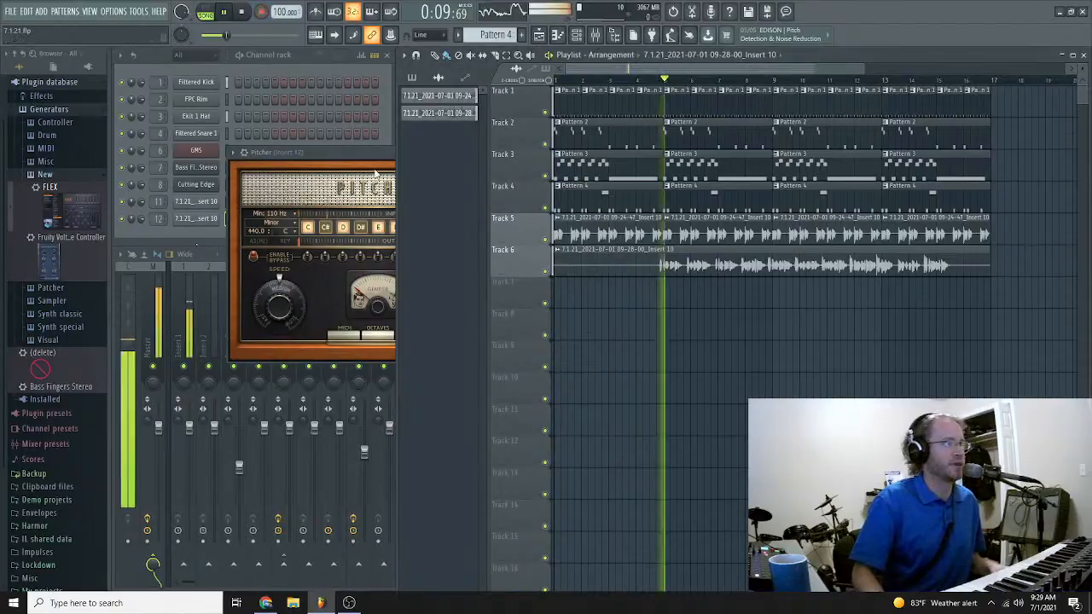
left_click(365, 151)
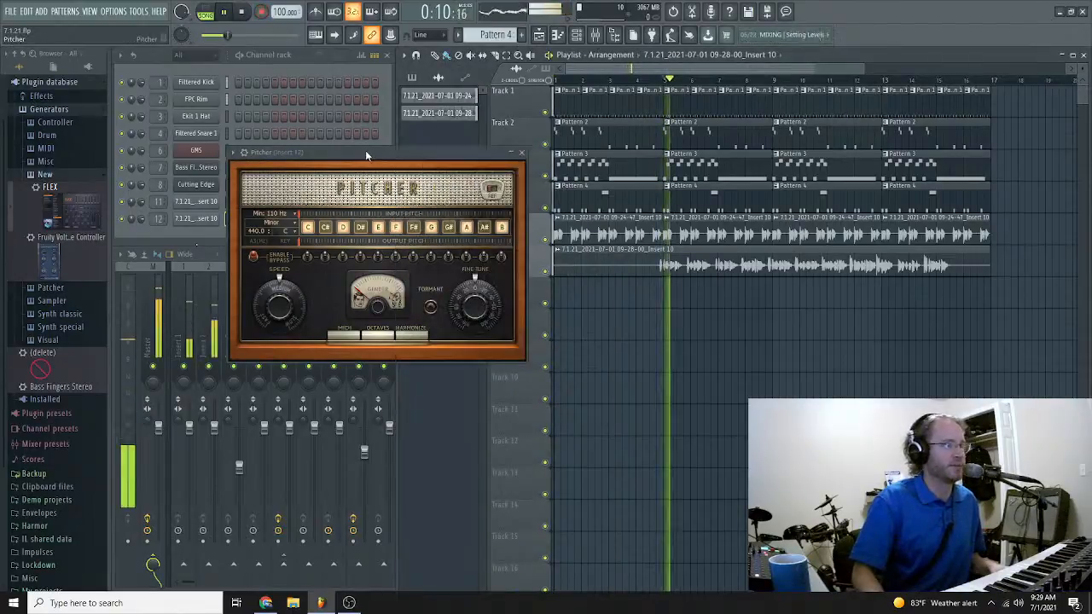
left_click(467, 227)
left_click(448, 228)
left_click(432, 228)
left_click(415, 227)
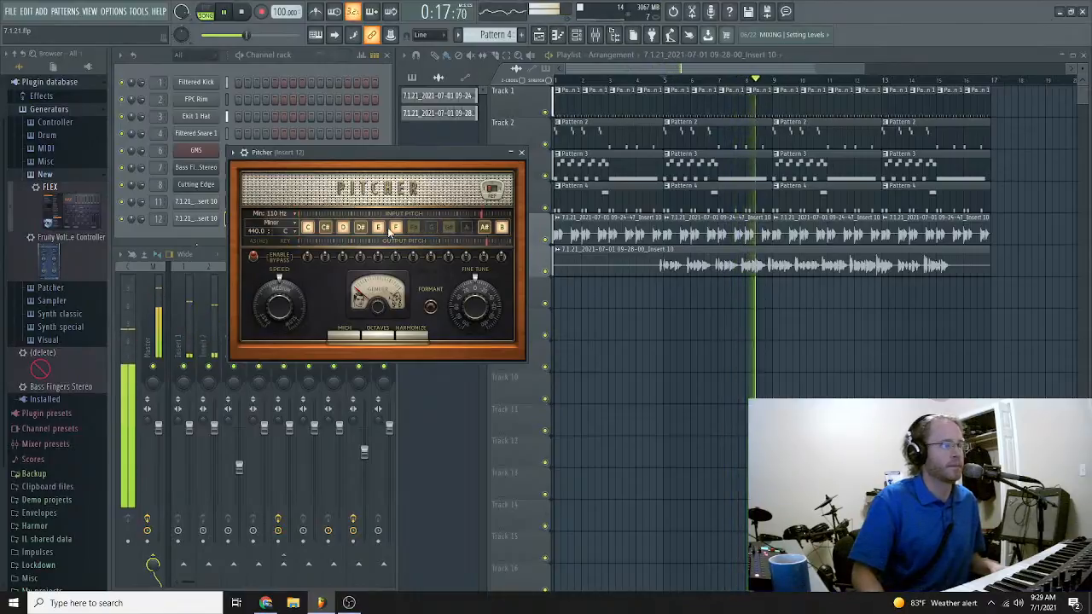
left_click(378, 227)
left_click(360, 228)
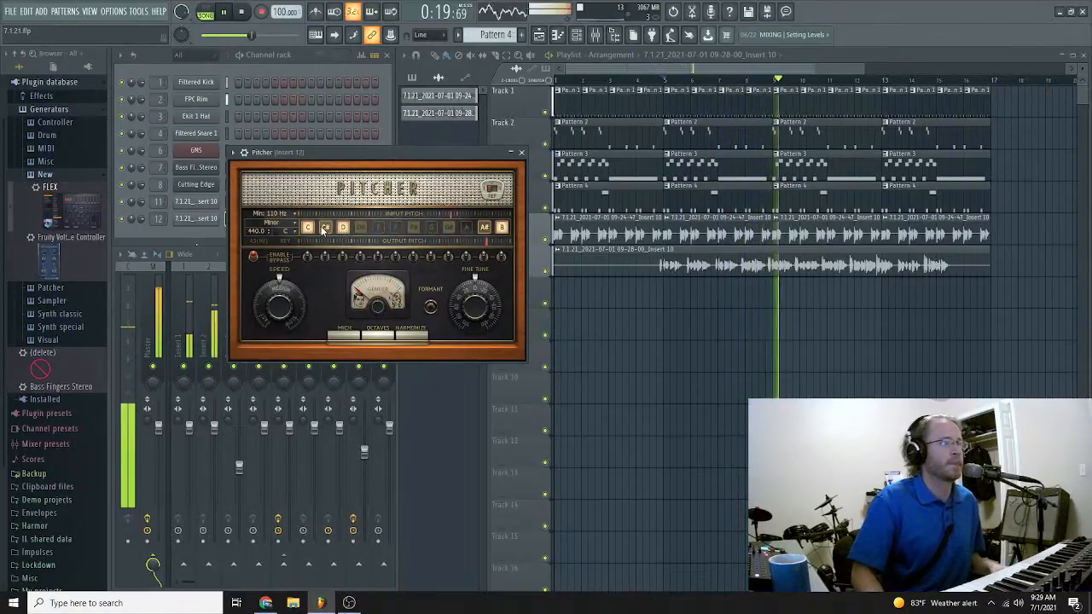
left_click(342, 229)
left_click(327, 229)
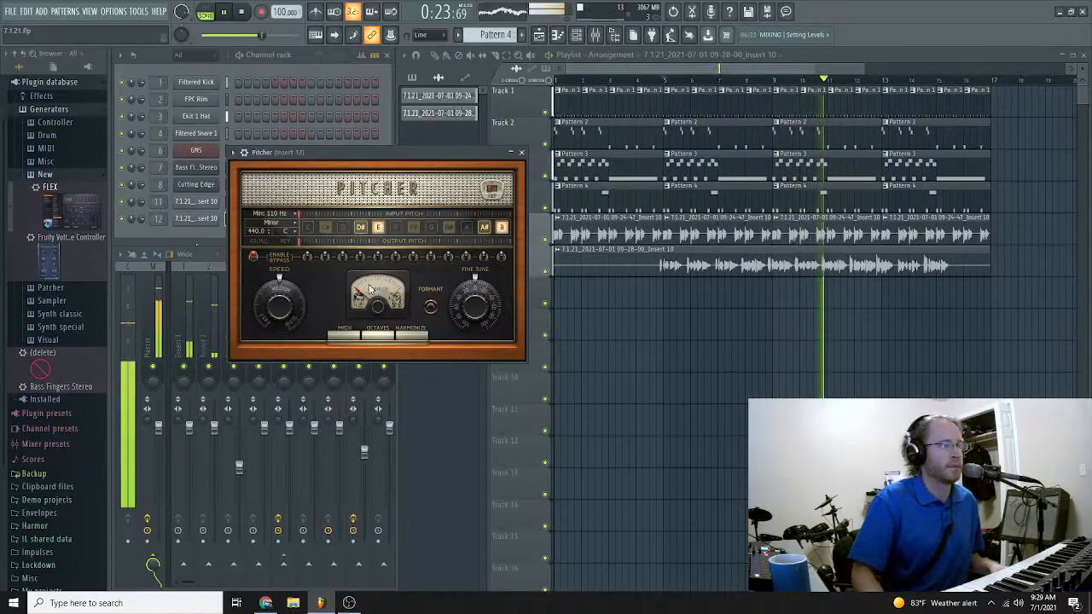
left_click(521, 153)
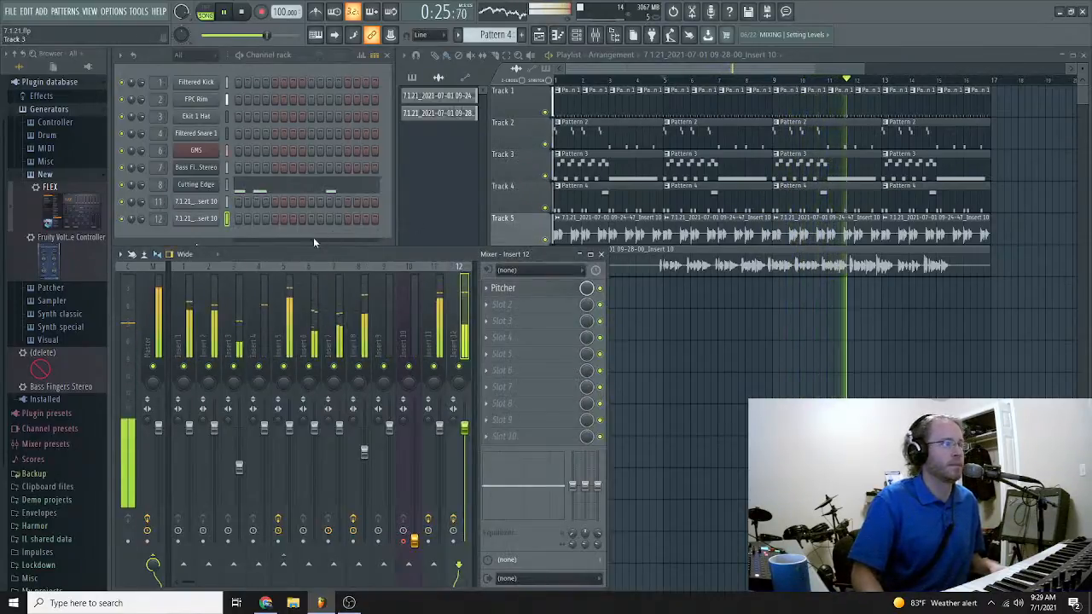
Step: Add Fruity Compressor to slot 2 of Insert 12 and load its Vintage preset
left_click(502, 306)
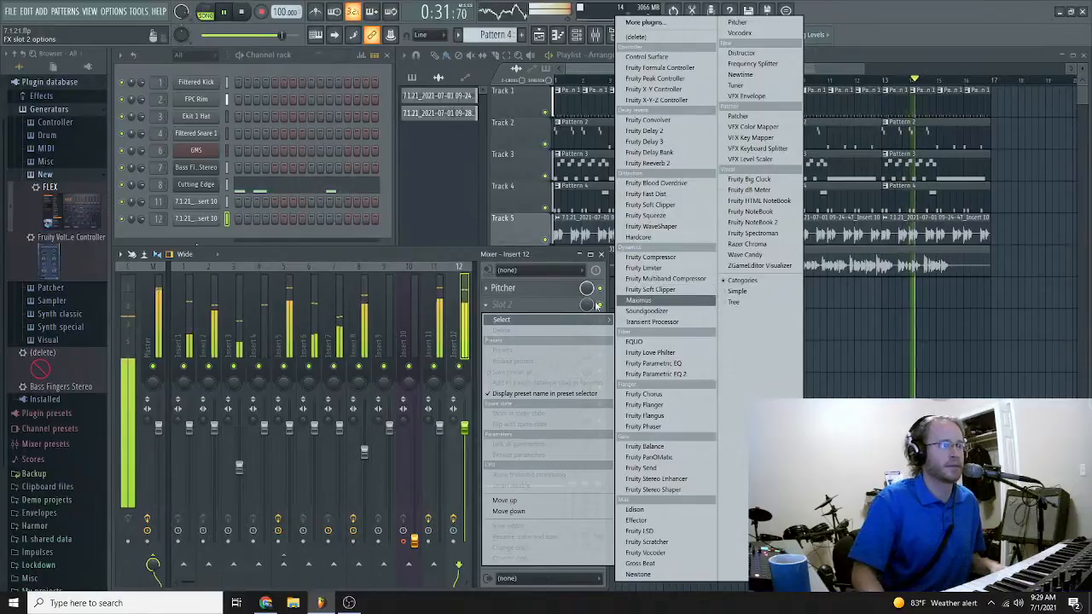
left_click(422, 250)
left_click(510, 305)
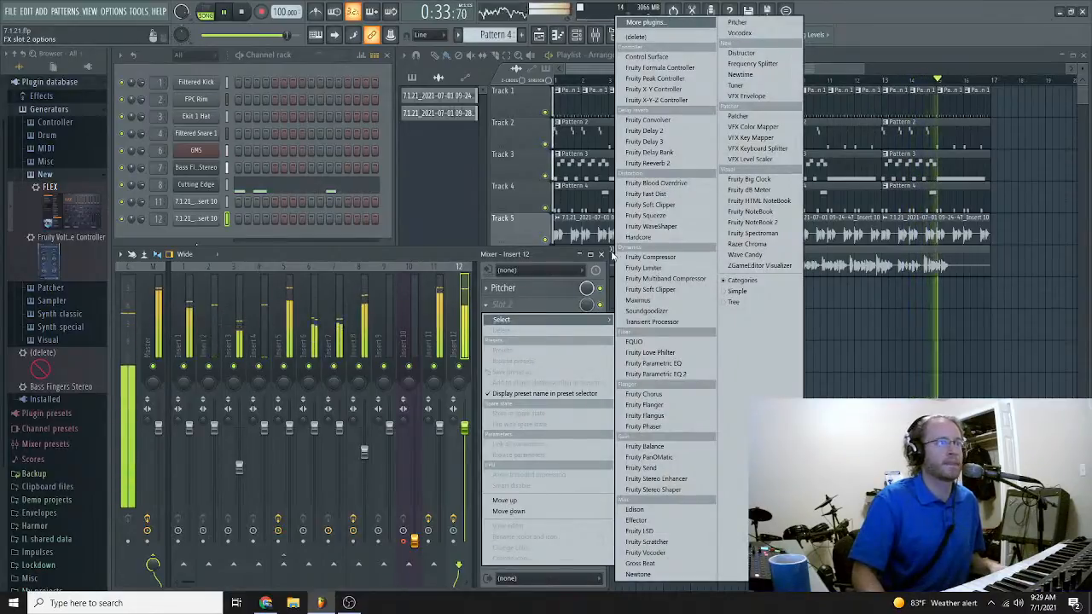
left_click(649, 258)
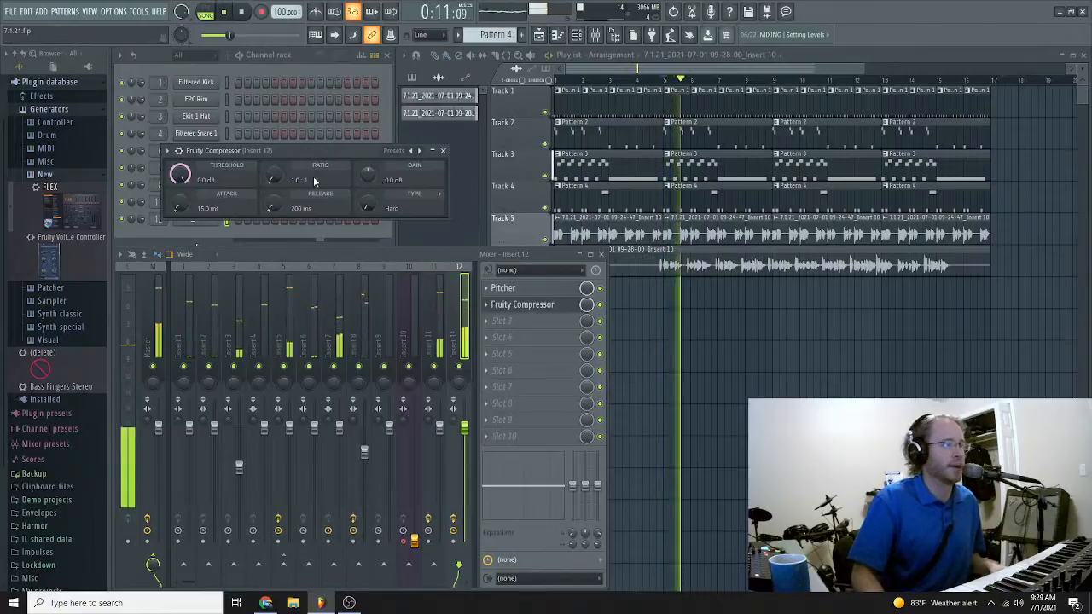
left_click(401, 151)
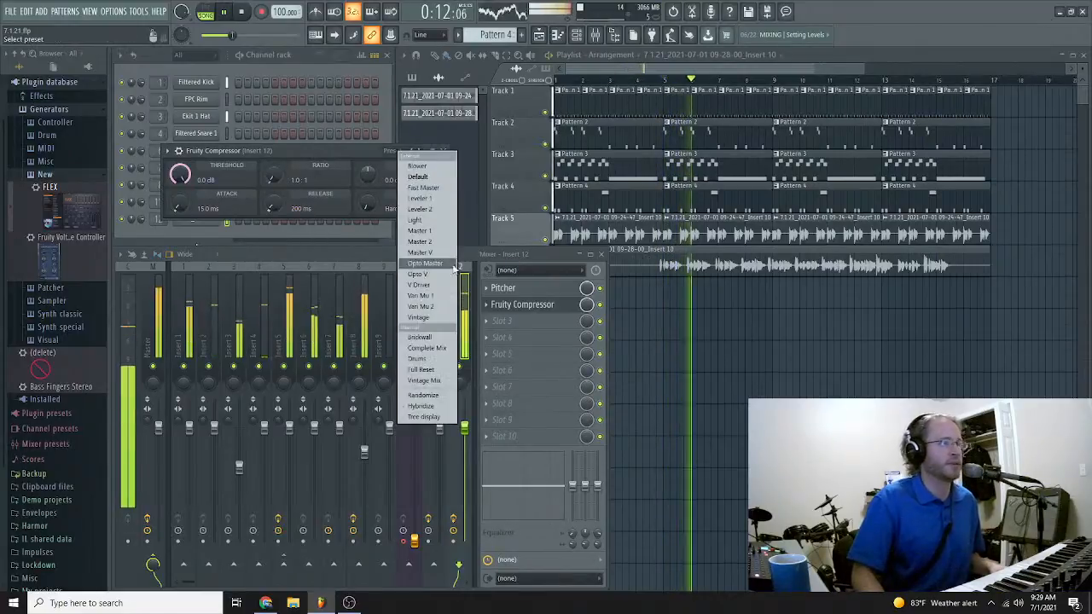
left_click(418, 318)
Step: Set the Fruity Compressor threshold to about -20.3 dB, ratio to 30.0:1 and gain to 11.0 dB, and close the plugin
left_click_drag(362, 186, 363, 198)
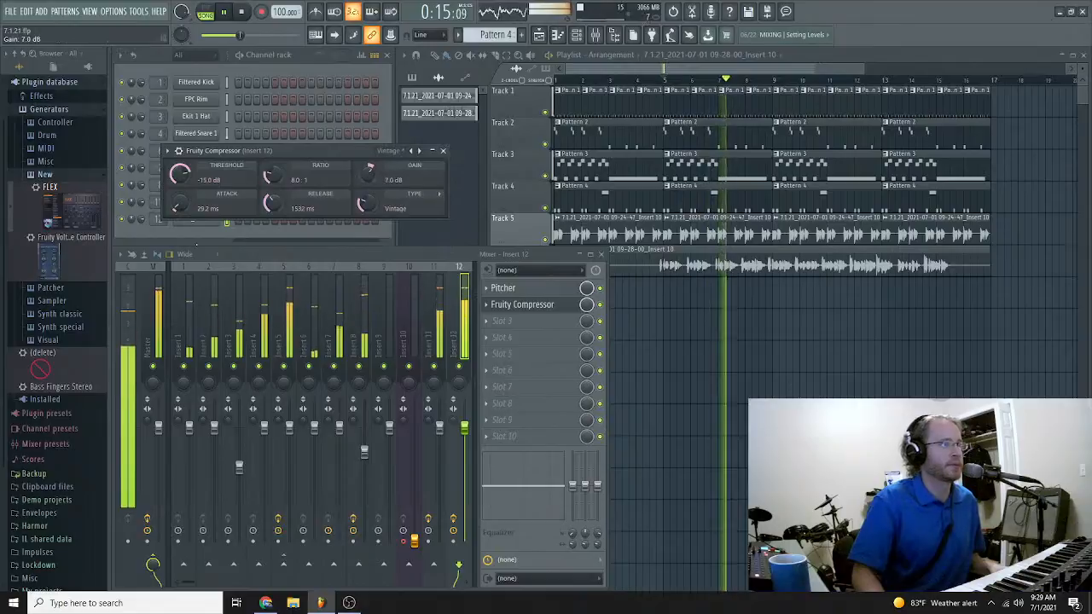
left_click_drag(180, 174, 180, 189)
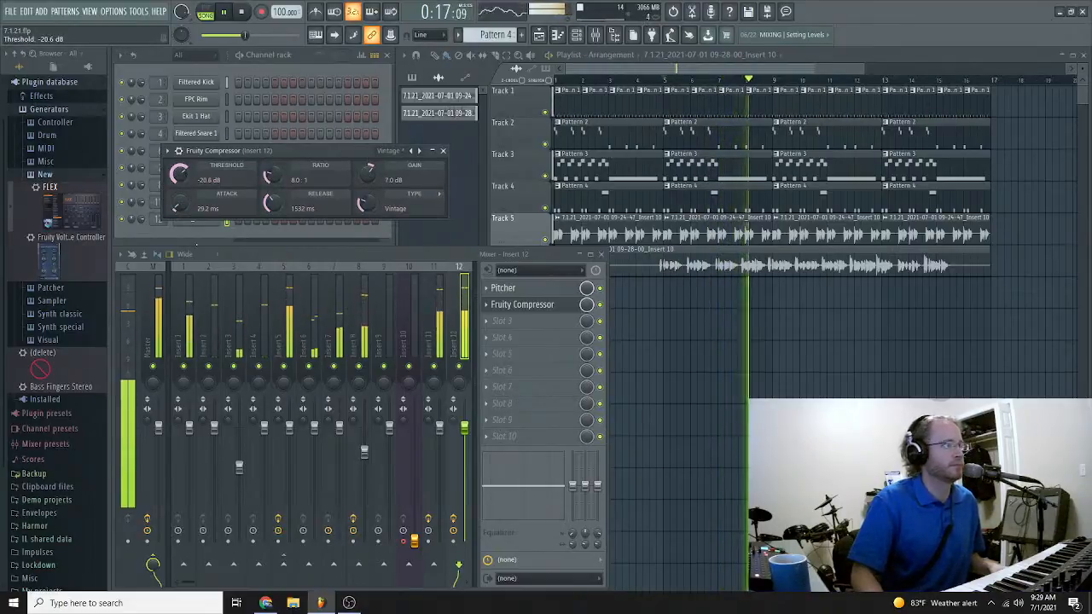
left_click_drag(267, 174, 267, 157)
left_click_drag(369, 170, 369, 153)
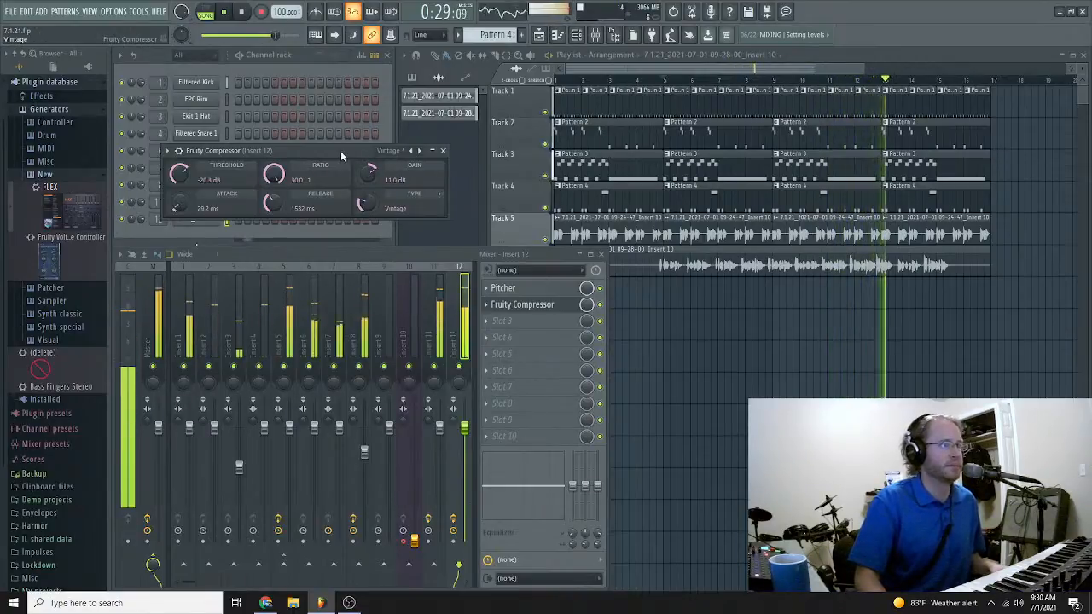
left_click(442, 151)
Step: Add Fruity Reeverb 2 to slot 3 of Insert 12 and load its The Venue preset
left_click(529, 321)
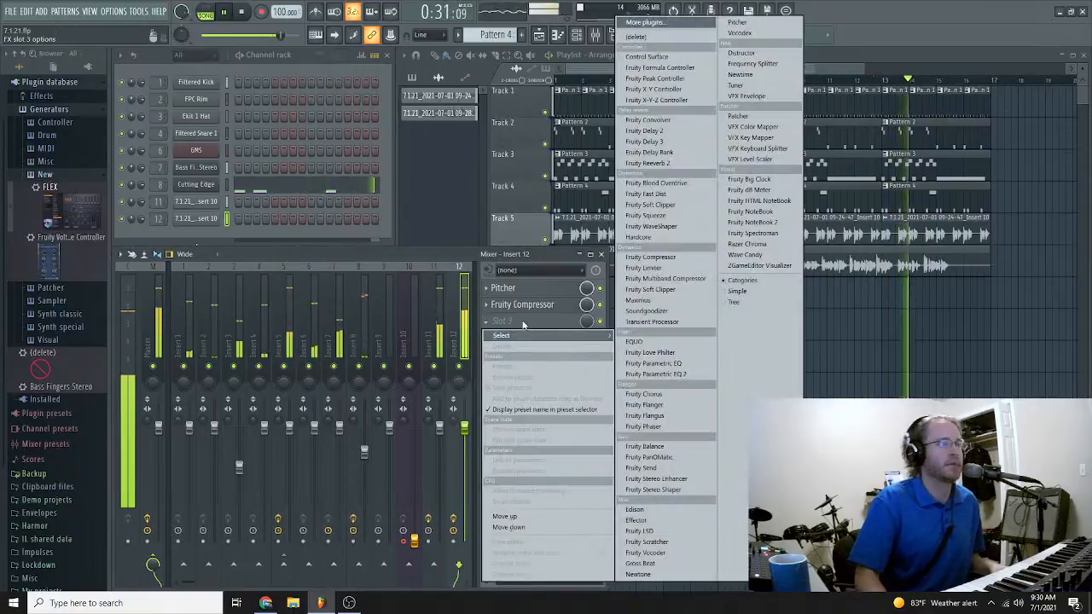
left_click(661, 163)
left_click(419, 165)
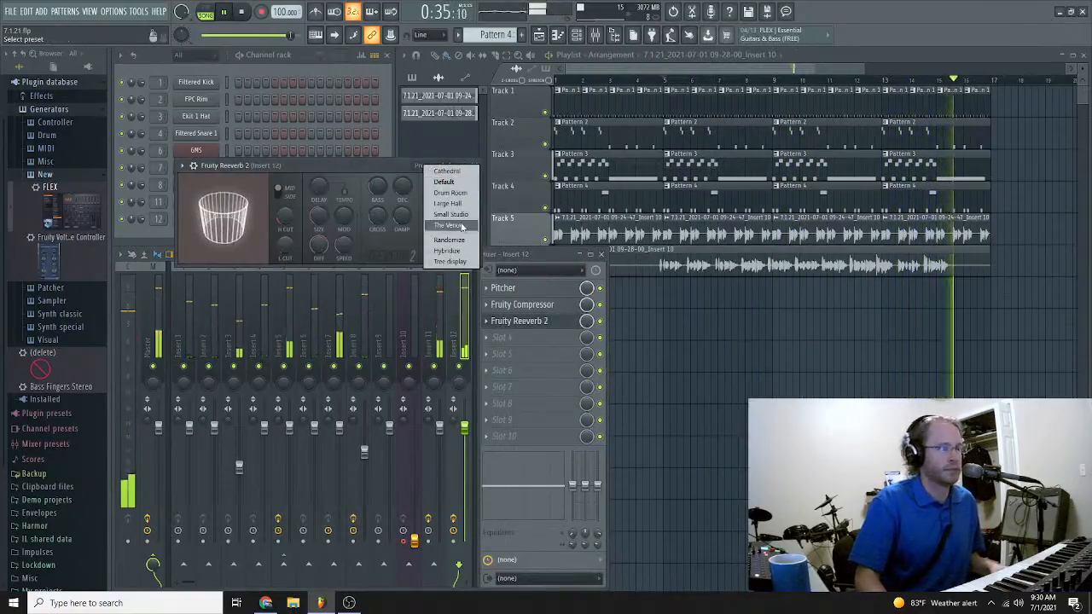
left_click(458, 227)
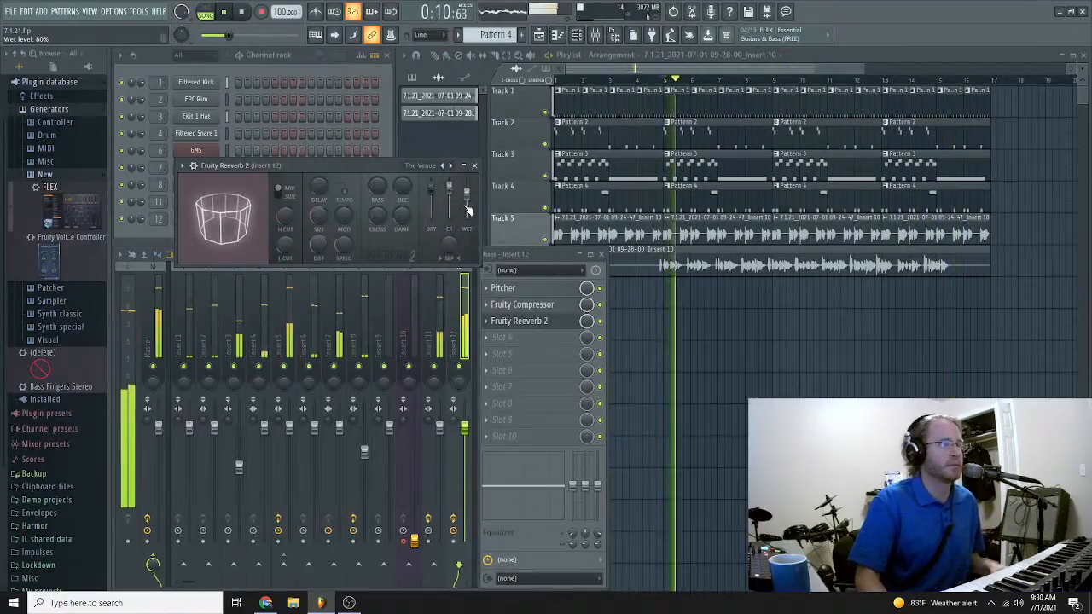
Step: Set the reverb's wet level to about 80%, close the plugin, and lower the Insert 11 and Insert 12 faders
left_click_drag(467, 207, 467, 210)
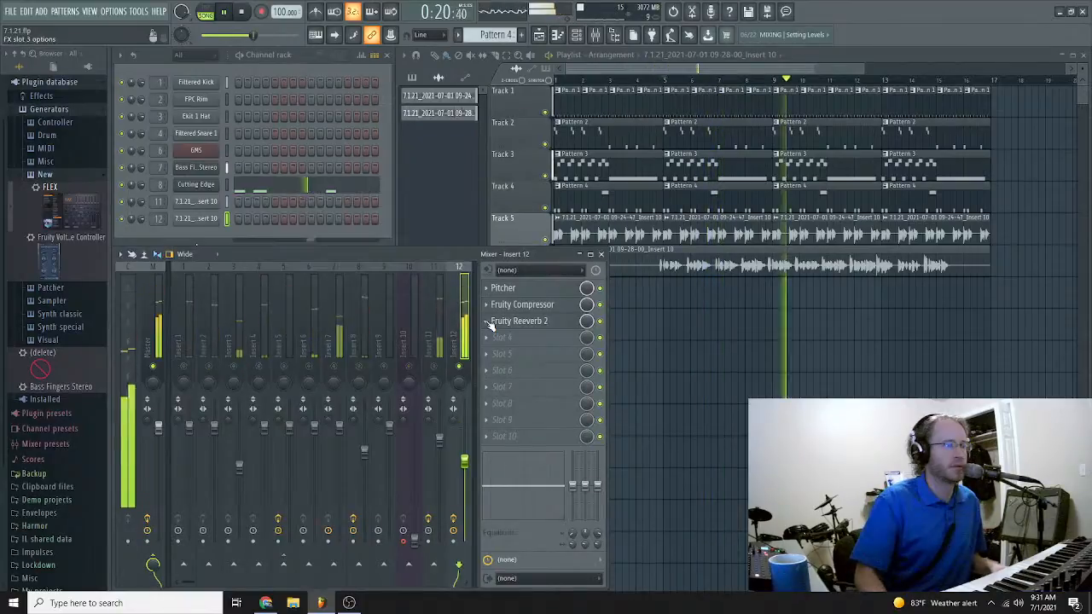
left_click(491, 326)
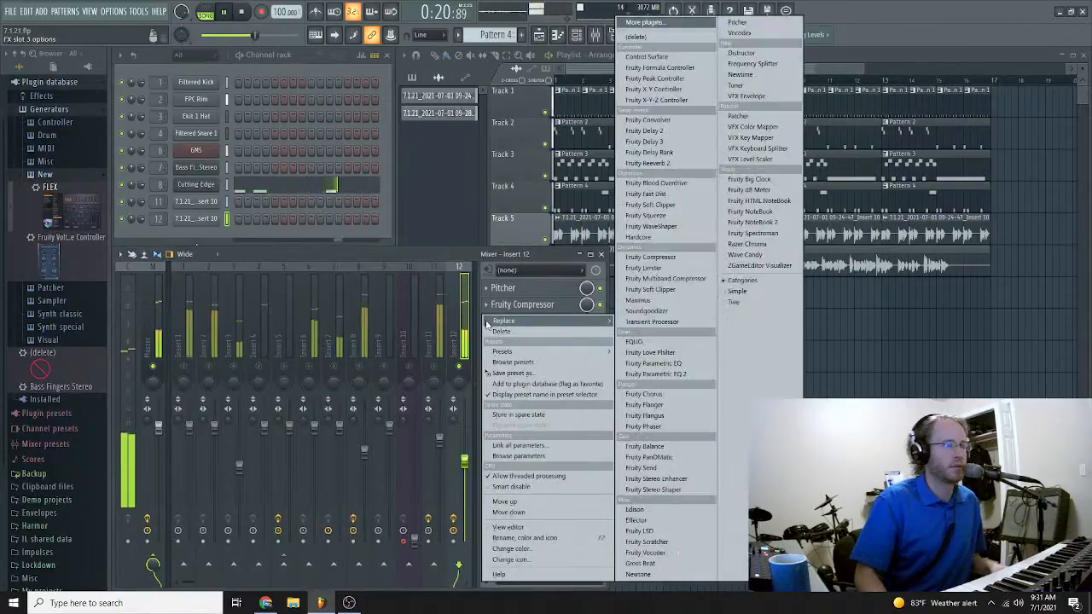
left_click(429, 256)
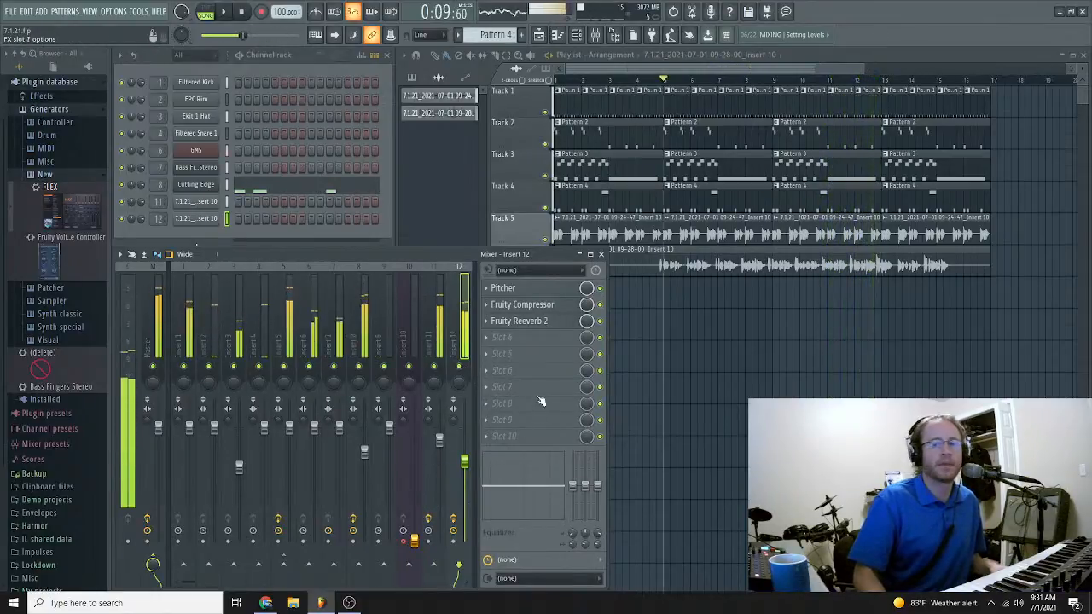
Step: Stop playback, return to the start of the song, play all 16 bars with the mixer shown, and stop
key("space")
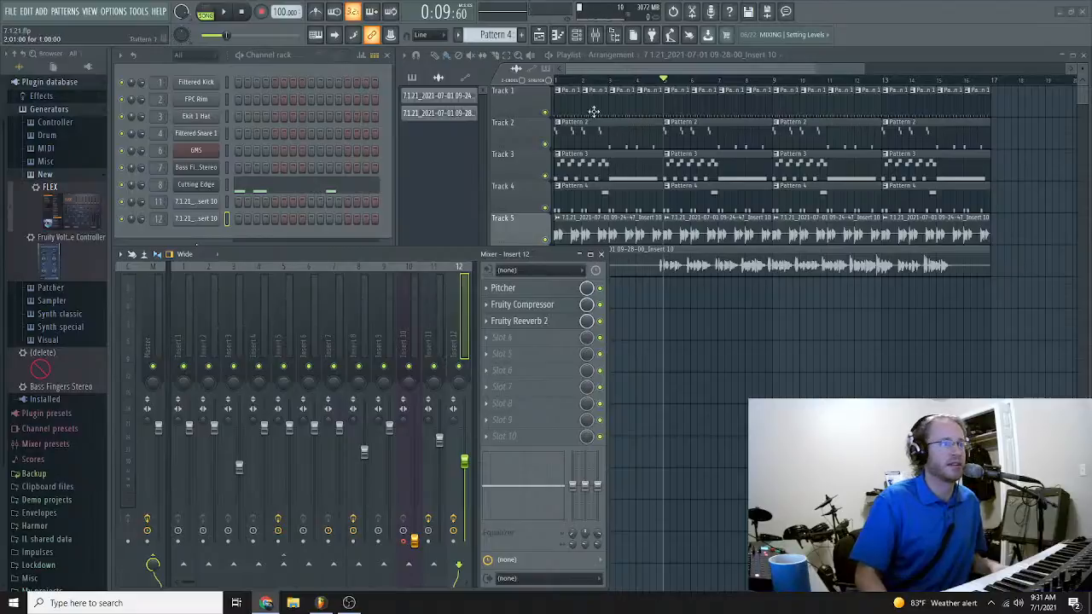
left_click(926, 83)
key("space")
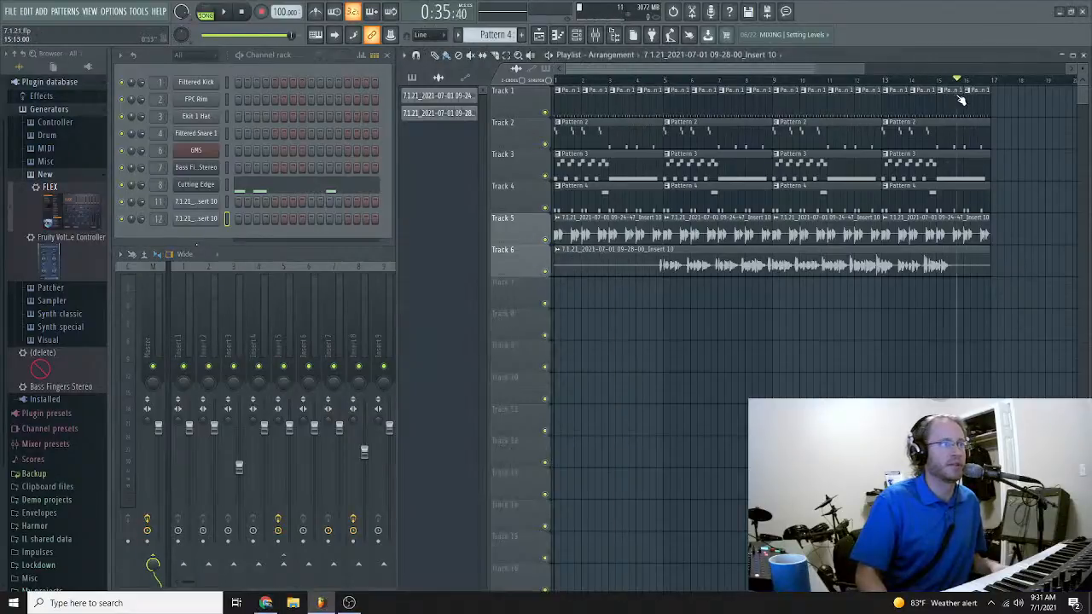
key("space")
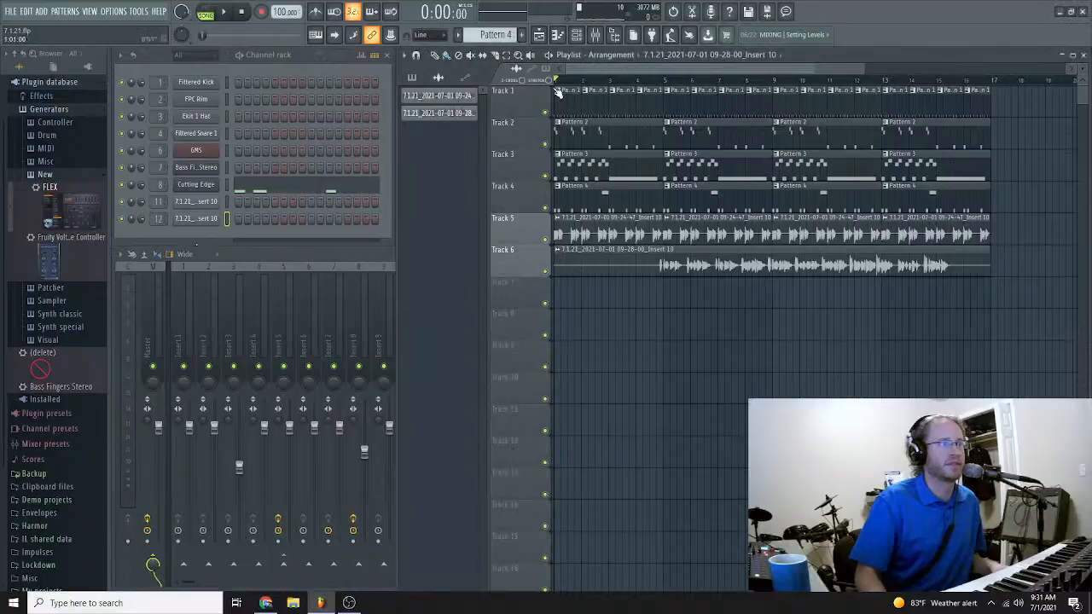
left_click(281, 250)
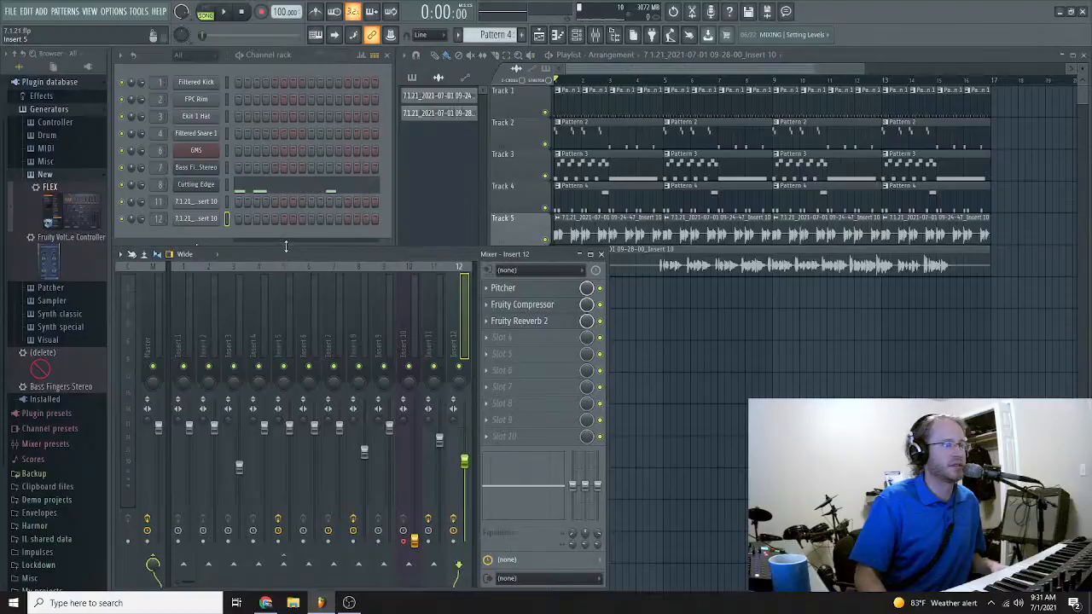
left_click(227, 13)
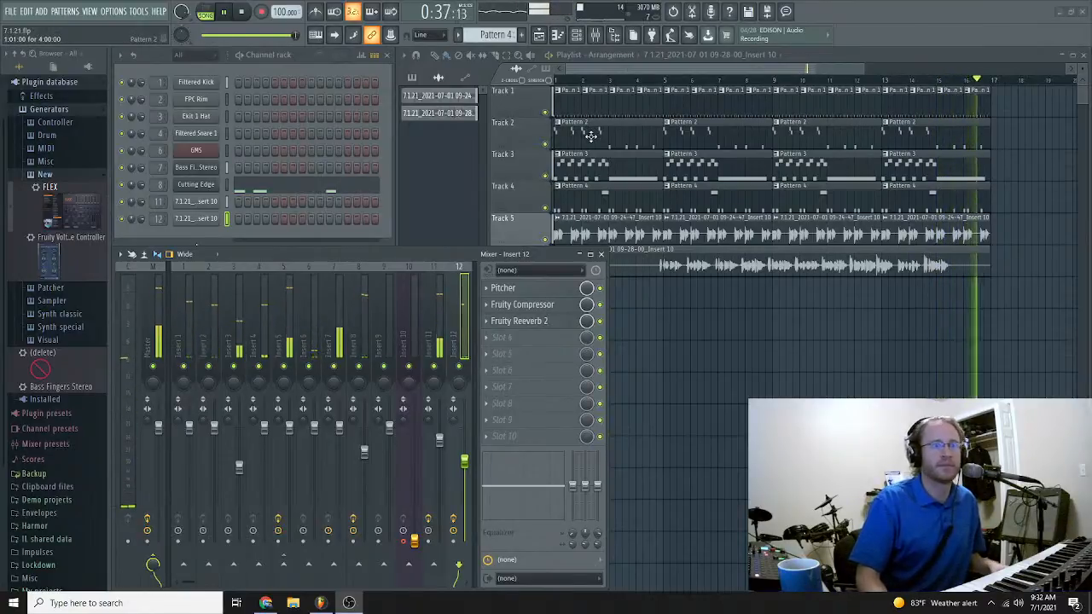
left_click(244, 12)
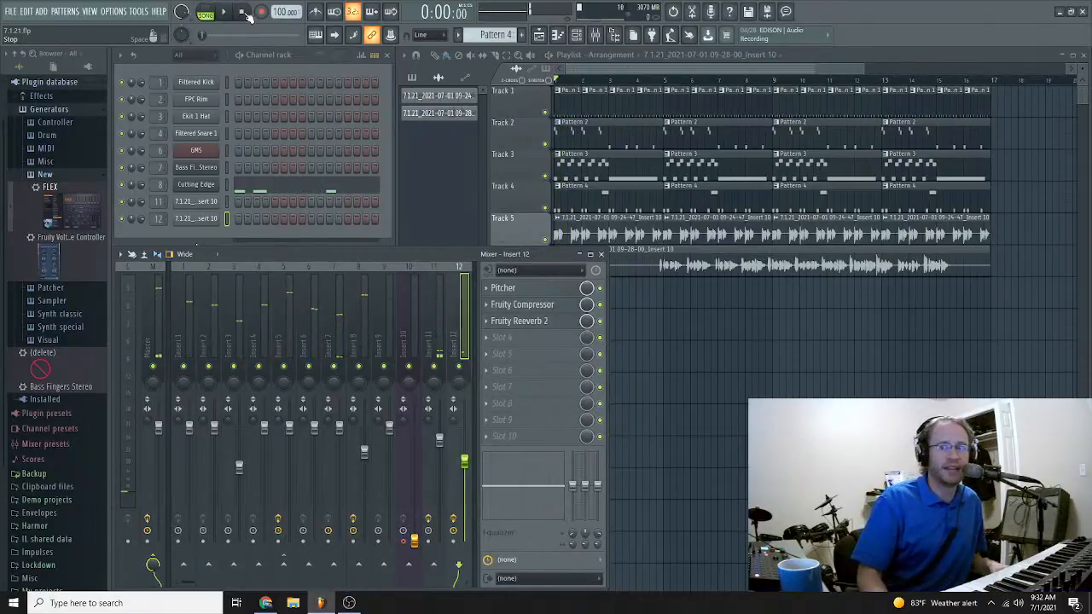
Step: Save the project under its existing file name, 7.1.21.flp
left_click(11, 12)
left_click(12, 12)
left_click(11, 12)
left_click(20, 64)
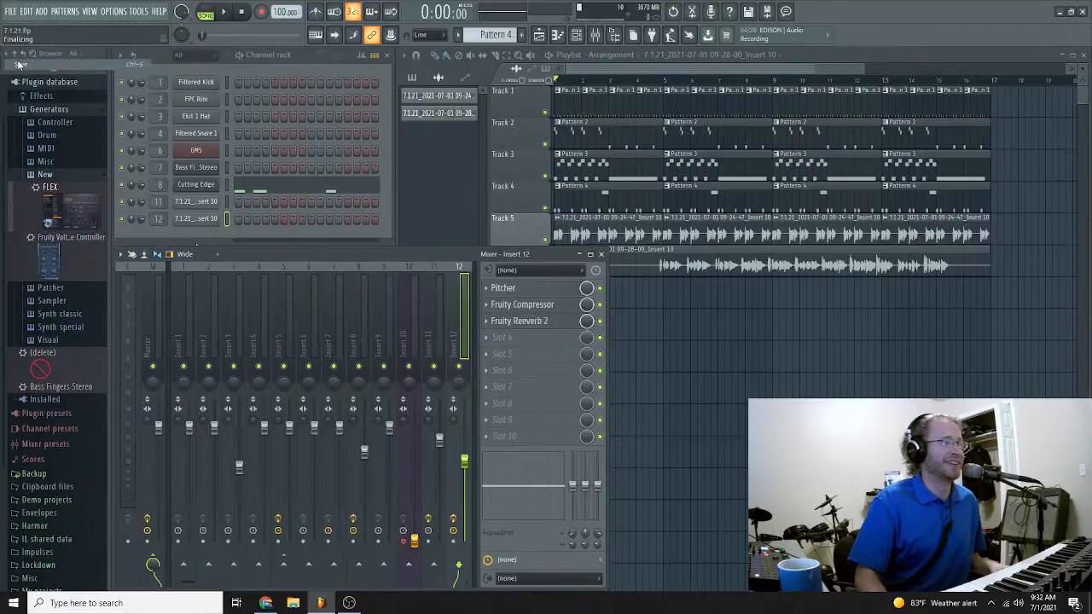